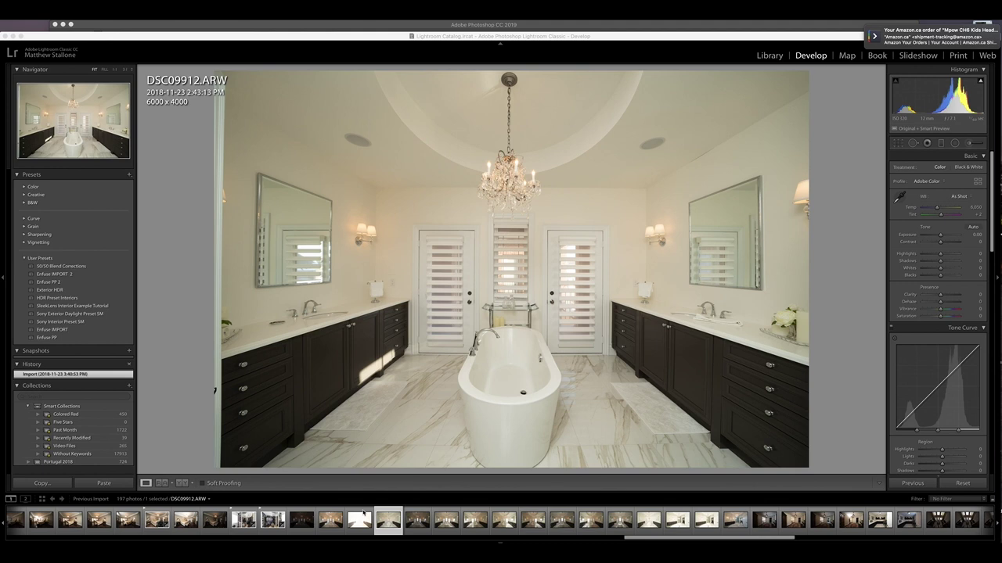
- Review the bracketed bathroom exposures DSC09909, DSC09910 and DSC09911
{"action": "left_click", "coordinate": [324, 517]}
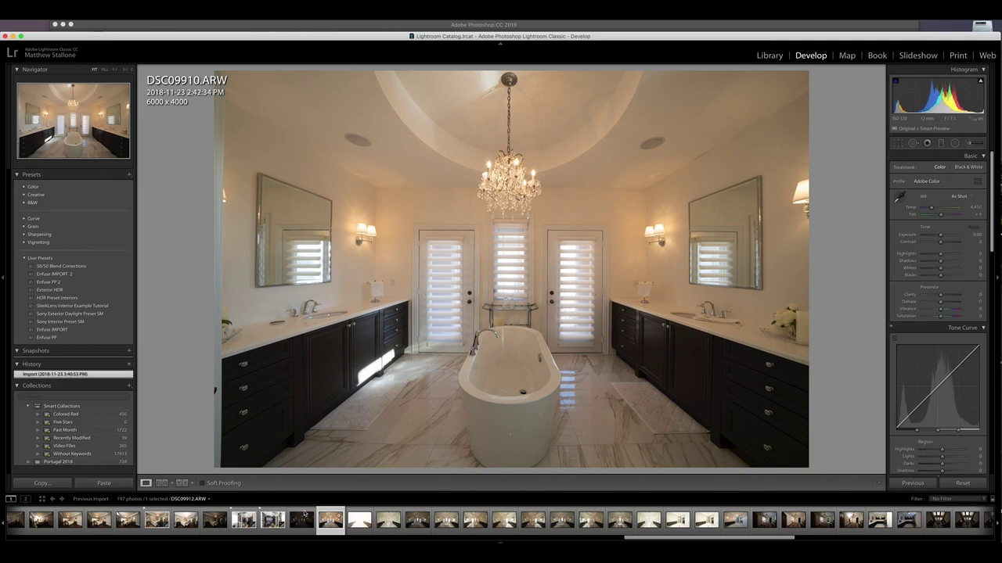
{"action": "left_click", "coordinate": [306, 515]}
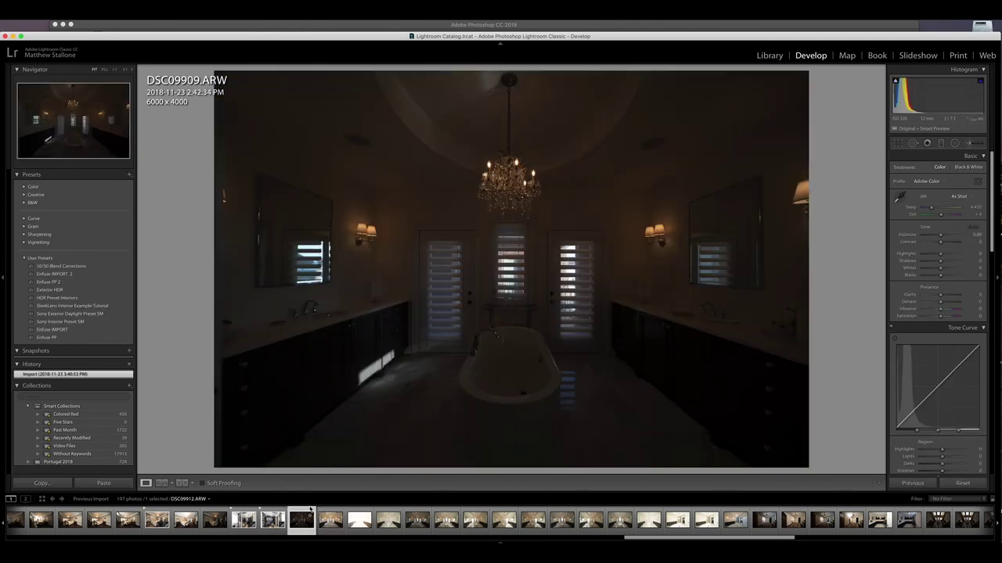
{"action": "key", "text": "Right"}
{"action": "key", "text": "Right"}
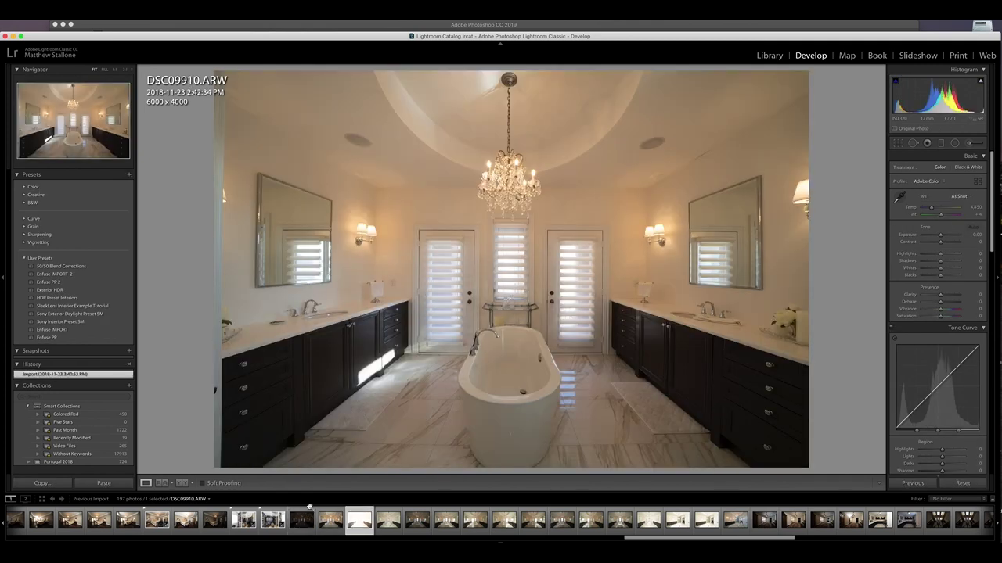
{"action": "scroll", "coordinate": [312, 513], "scroll_direction": "up", "scroll_amount": 4}
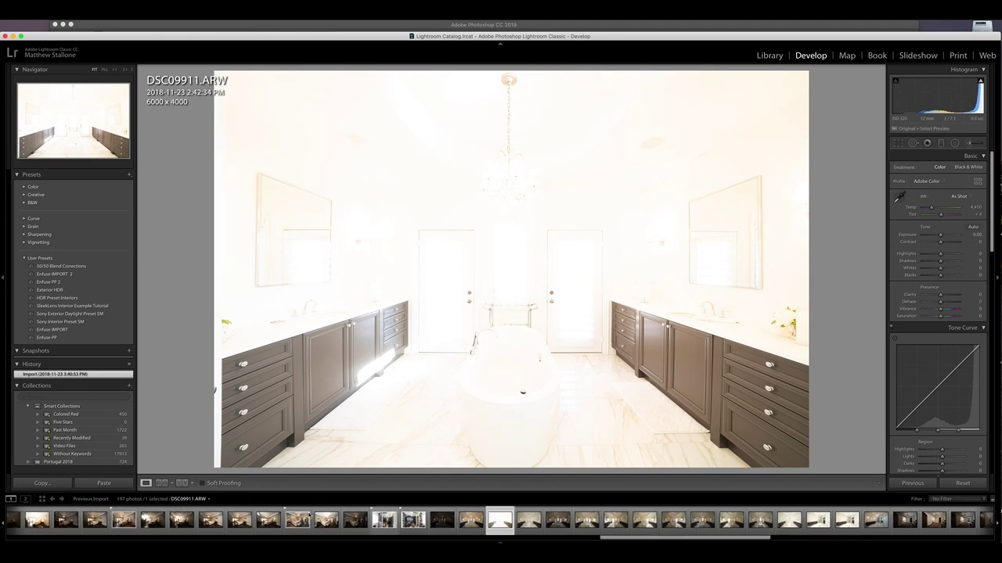
- Merge the three bracketed bathroom exposures DSC09909 to DSC09911 into one HDR image with deghosting set to None
{"action": "left_click", "coordinate": [383, 520]}
{"action": "left_click", "coordinate": [443, 520], "text": "shift"}
{"action": "right_click", "coordinate": [444, 519]}
{"action": "mouse_move", "coordinate": [501, 395]}
{"action": "mouse_move", "coordinate": [500, 368]}
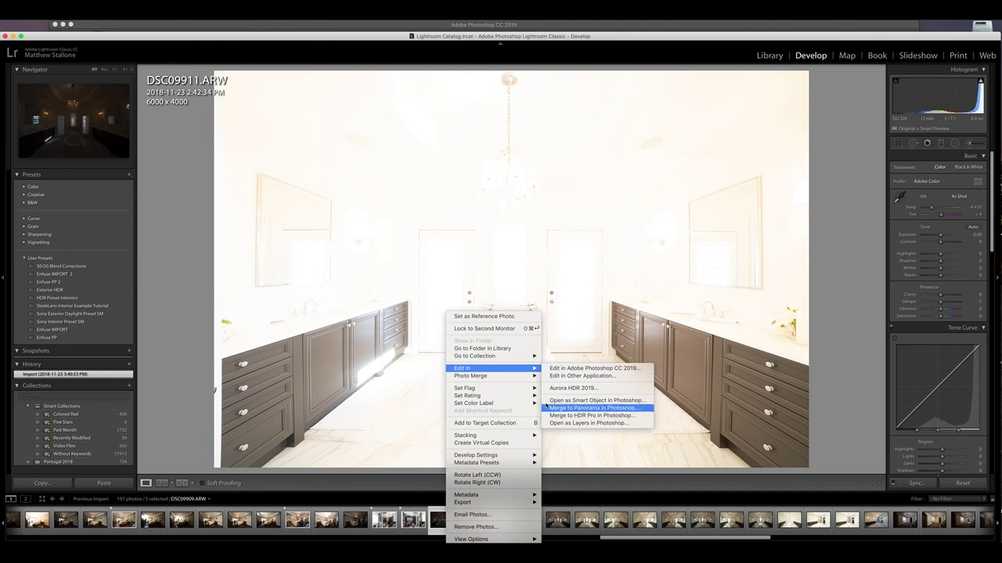
{"action": "left_click", "coordinate": [588, 377]}
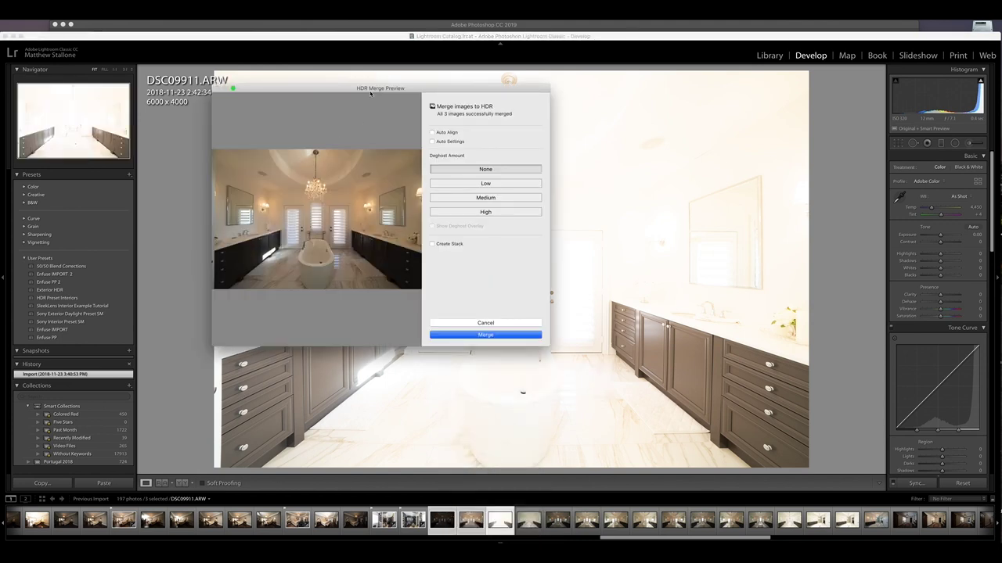
{"action": "left_click", "coordinate": [442, 335]}
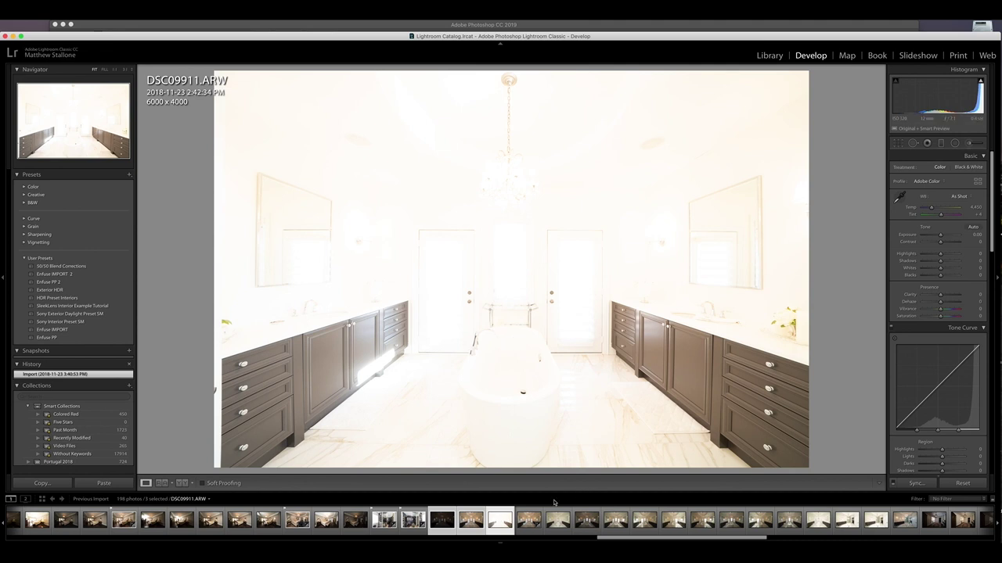
- Compare the merged DSC09911-HDR image with its darkest and middle source exposures
{"action": "left_click", "coordinate": [526, 516]}
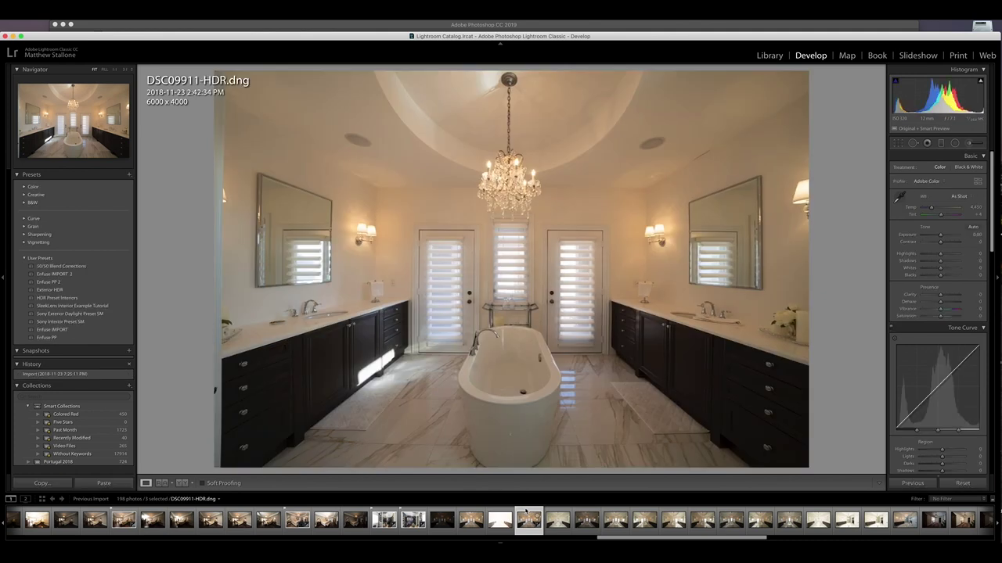
{"action": "left_click", "coordinate": [444, 516]}
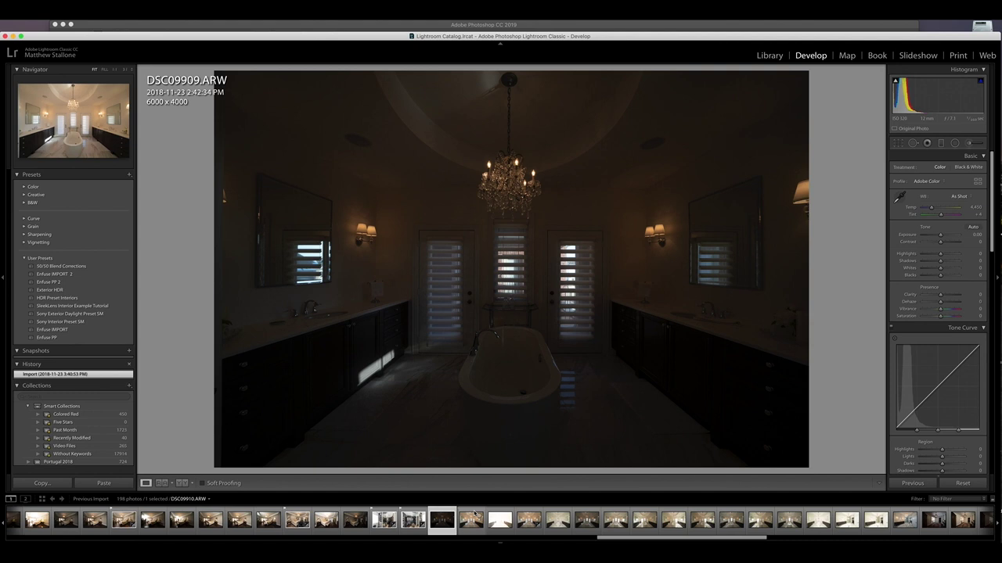
{"action": "left_click", "coordinate": [474, 517]}
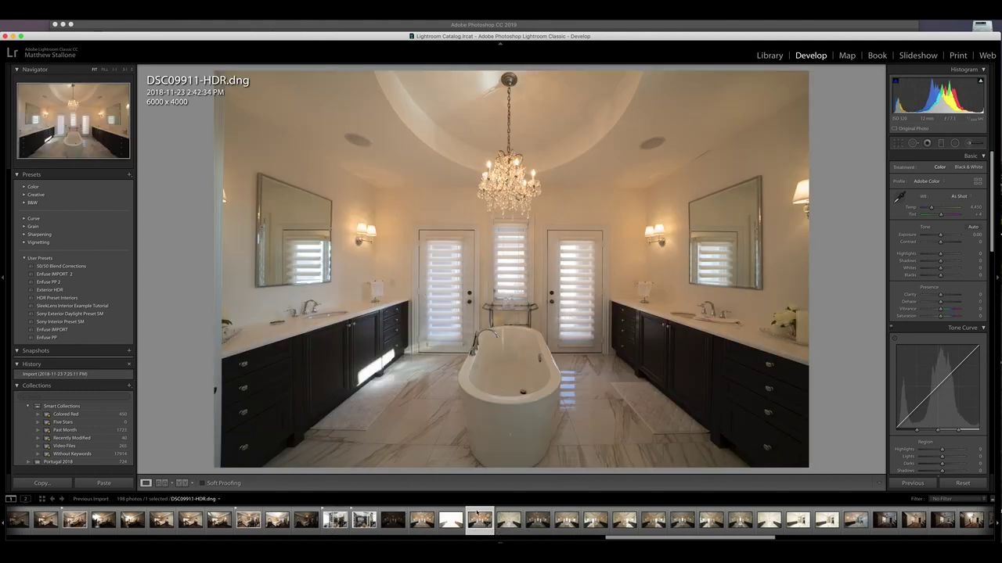
- Neutralize the HDR's white balance from the bathtub and set contrast +13, highlights -33, shadows +37, dehaze +12 and exposure +0.30
{"action": "left_click", "coordinate": [899, 195]}
{"action": "left_click", "coordinate": [520, 346]}
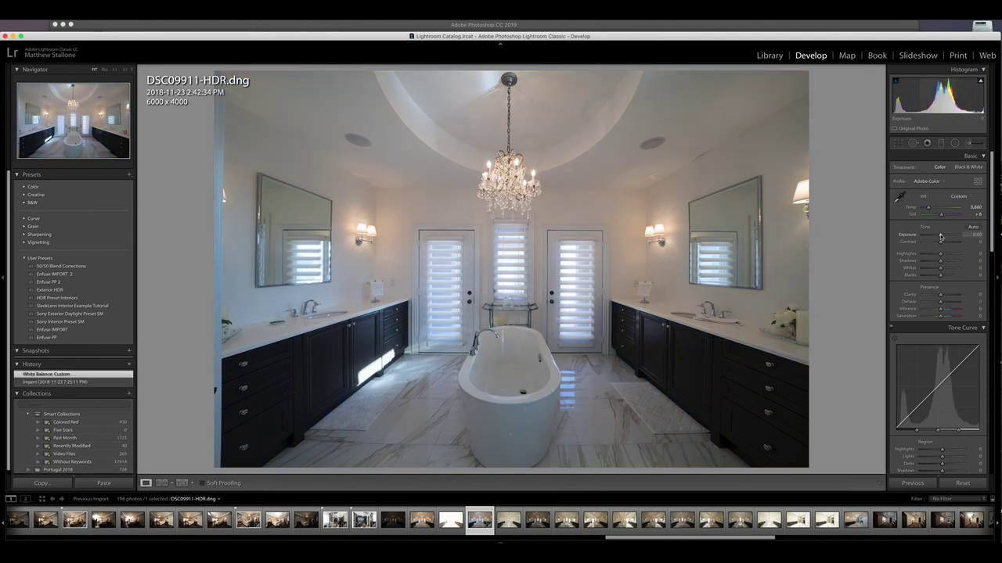
{"action": "mouse_move", "coordinate": [941, 238]}
{"action": "left_mouse_down"}
{"action": "mouse_move", "coordinate": [956, 238]}
{"action": "mouse_move", "coordinate": [941, 239]}
{"action": "mouse_move", "coordinate": [946, 260]}
{"action": "mouse_move", "coordinate": [933, 254]}
{"action": "left_mouse_up"}
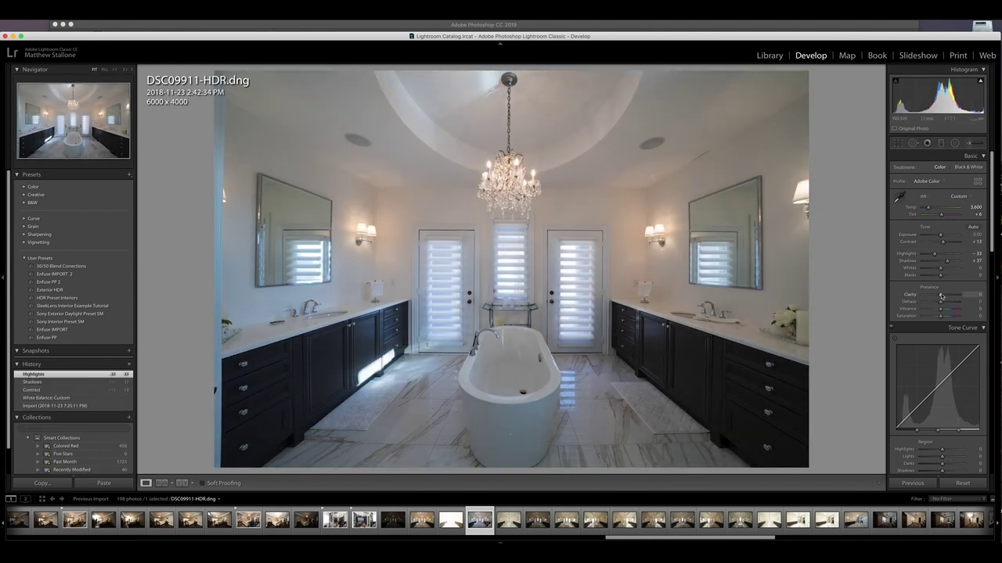
{"action": "left_click_drag", "start_coordinate": [943, 303], "coordinate": [945, 302]}
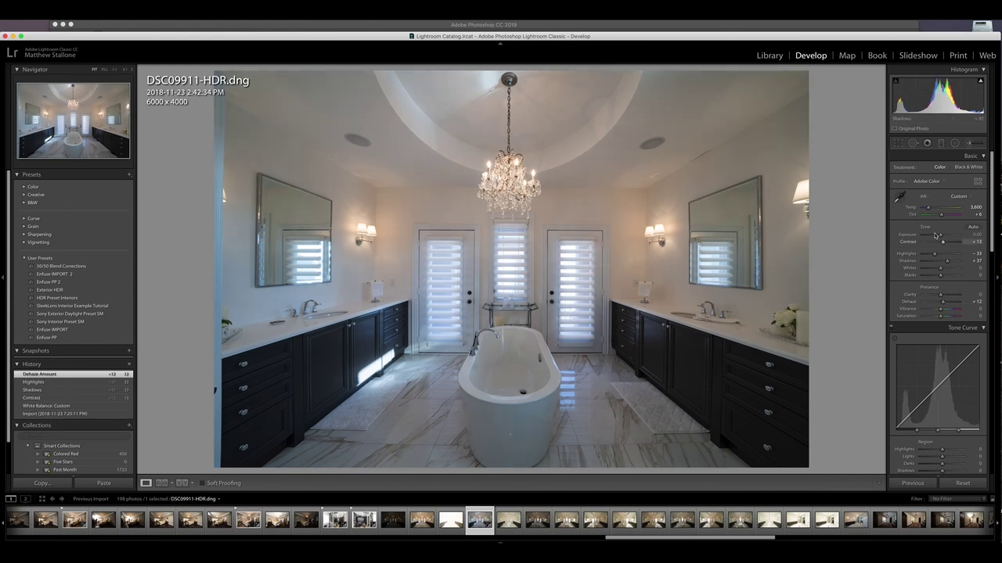
{"action": "left_click_drag", "start_coordinate": [941, 237], "coordinate": [944, 236]}
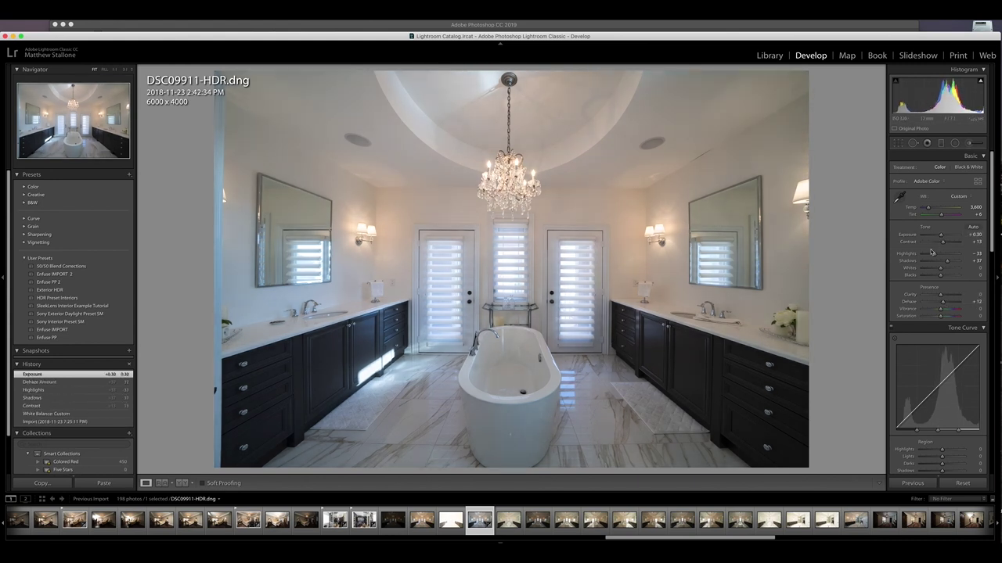
- Lower the HDR image's blue saturation to -84
{"action": "scroll", "coordinate": [938, 266], "scroll_direction": "down", "scroll_amount": 8}
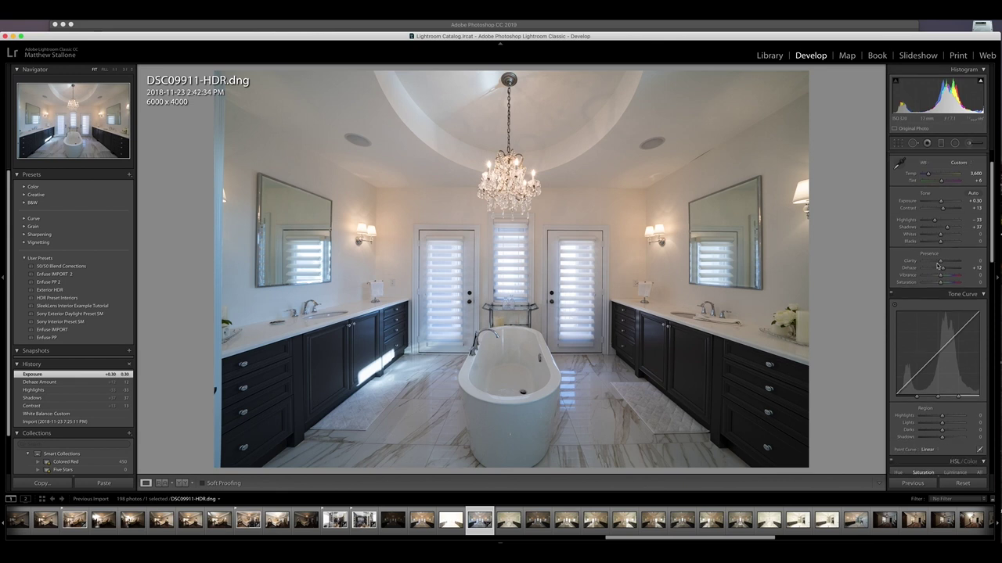
{"action": "scroll", "coordinate": [935, 267], "scroll_direction": "down", "scroll_amount": 2}
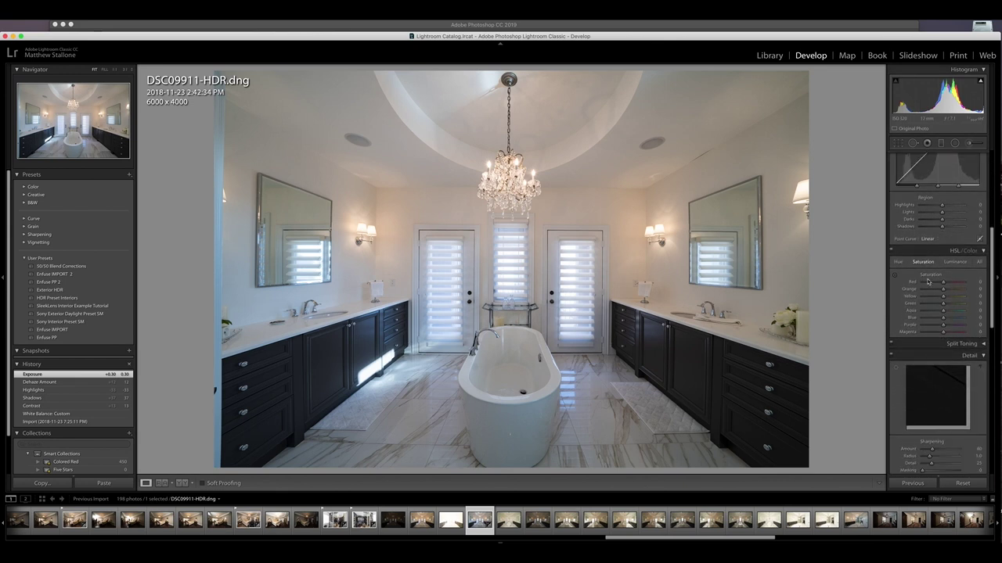
{"action": "left_click_drag", "start_coordinate": [943, 320], "coordinate": [928, 319]}
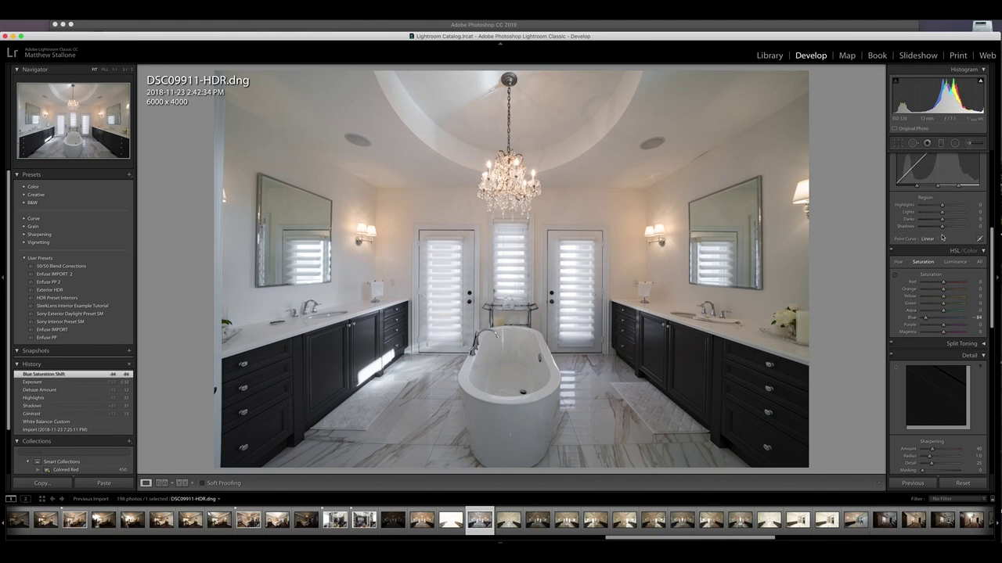
- Brighten the HDR image by setting its exposure to +0.75
{"action": "scroll", "coordinate": [947, 231], "scroll_direction": "up", "scroll_amount": 6}
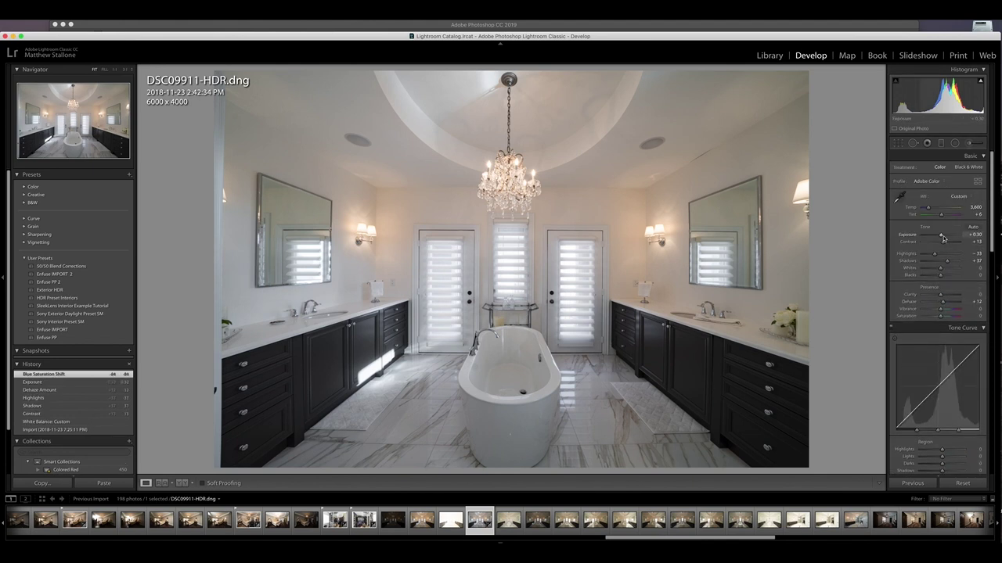
{"action": "left_click_drag", "start_coordinate": [941, 237], "coordinate": [944, 236]}
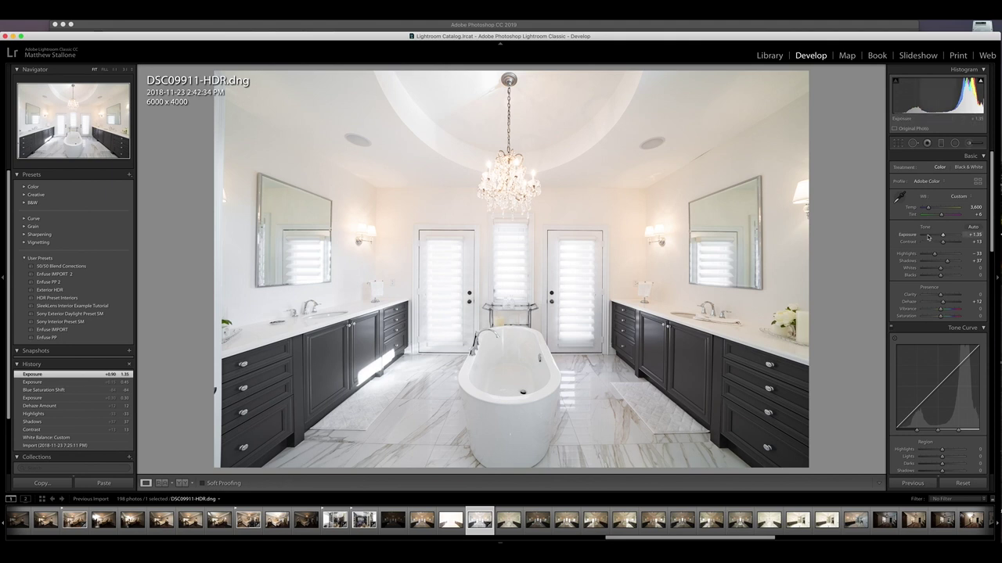
{"action": "left_click_drag", "start_coordinate": [943, 236], "coordinate": [942, 237]}
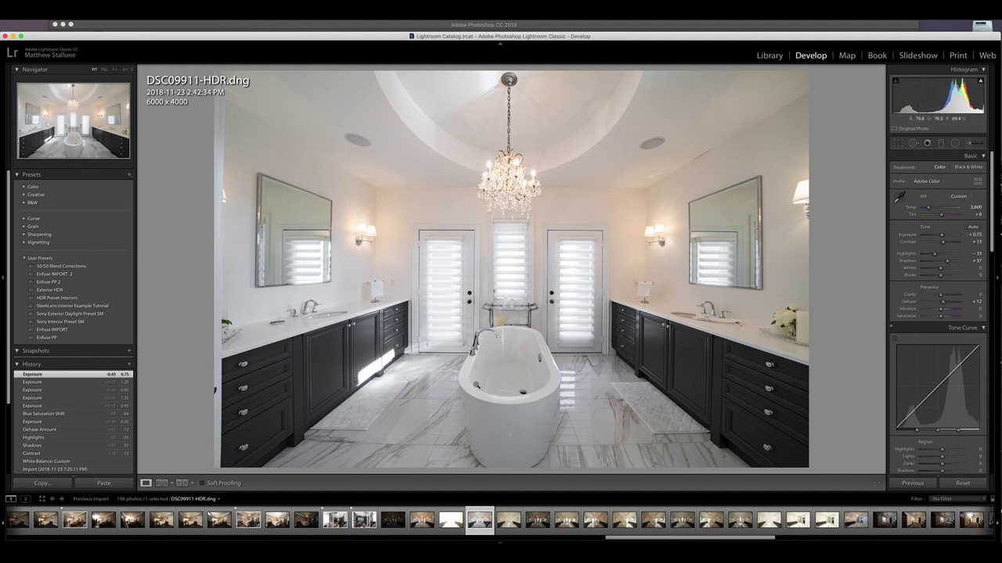
- Give the DSC09911-HDR photo a yellow colour label
{"action": "right_click", "coordinate": [473, 512]}
{"action": "mouse_move", "coordinate": [517, 404]}
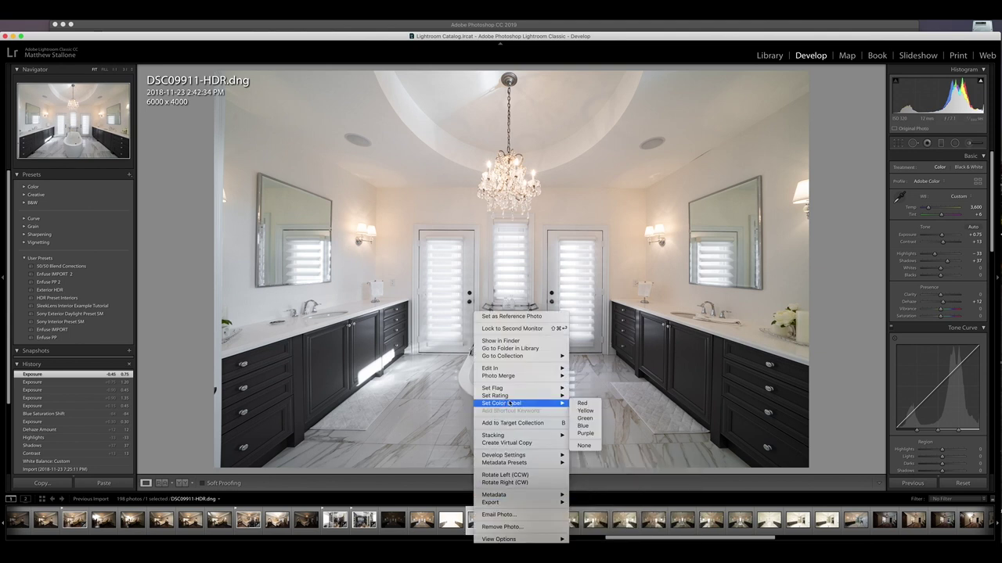
{"action": "left_click", "coordinate": [570, 412]}
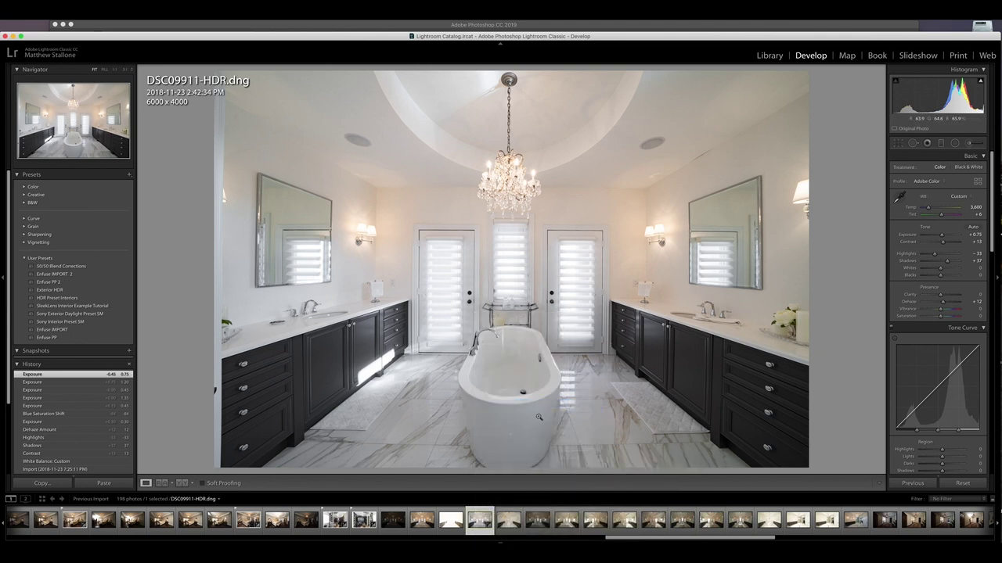
- Neutralize the white balance of DSC09912.ARW by sampling the white bathtub
{"action": "left_click", "coordinate": [509, 519]}
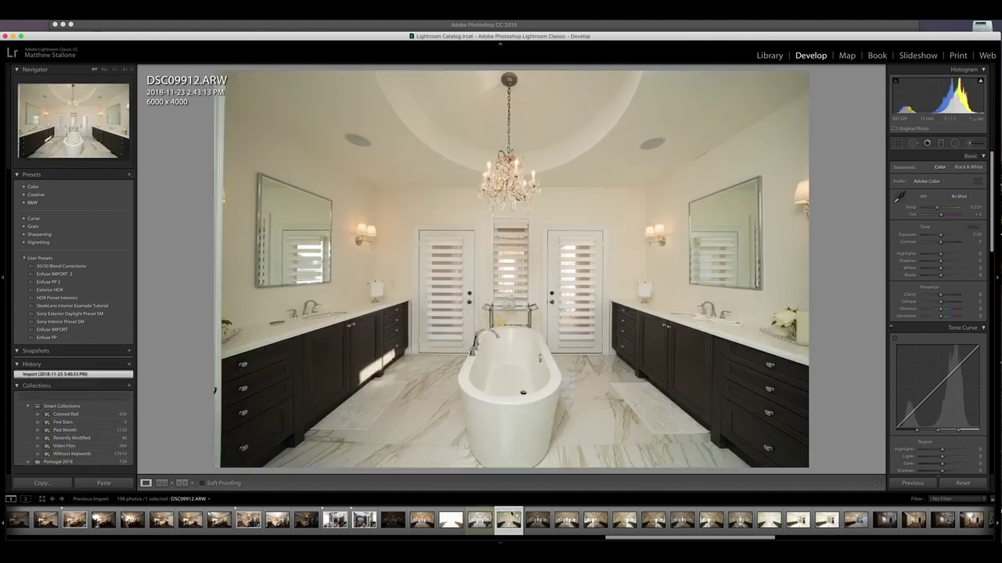
{"action": "key", "text": "w"}
{"action": "left_click", "coordinate": [499, 347]}
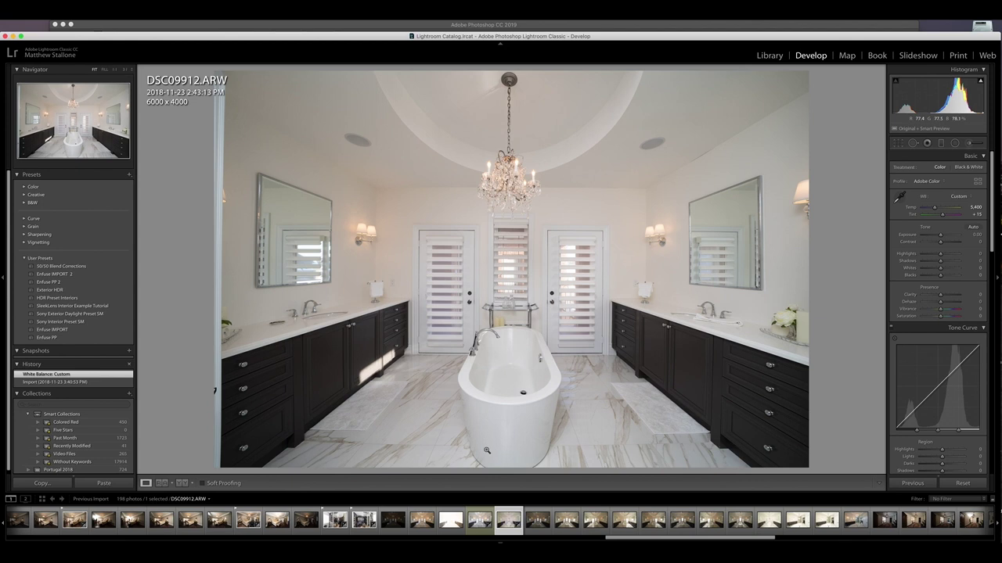
- Compare DSC09911-HDR with DSC09912.ARW, at full view and close up on the vanity, doors and bathtub
{"action": "left_click", "coordinate": [481, 515]}
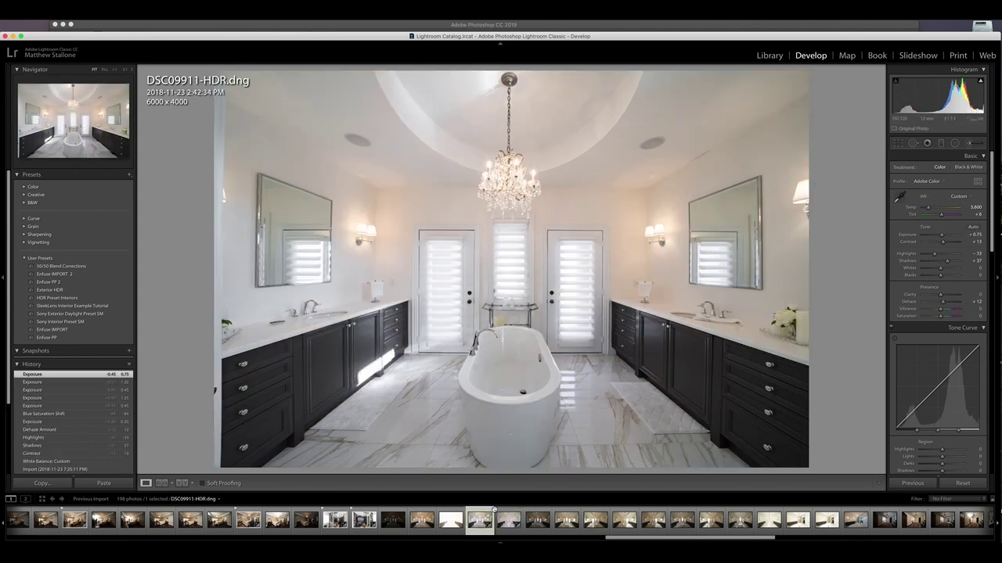
{"action": "left_click", "coordinate": [507, 514]}
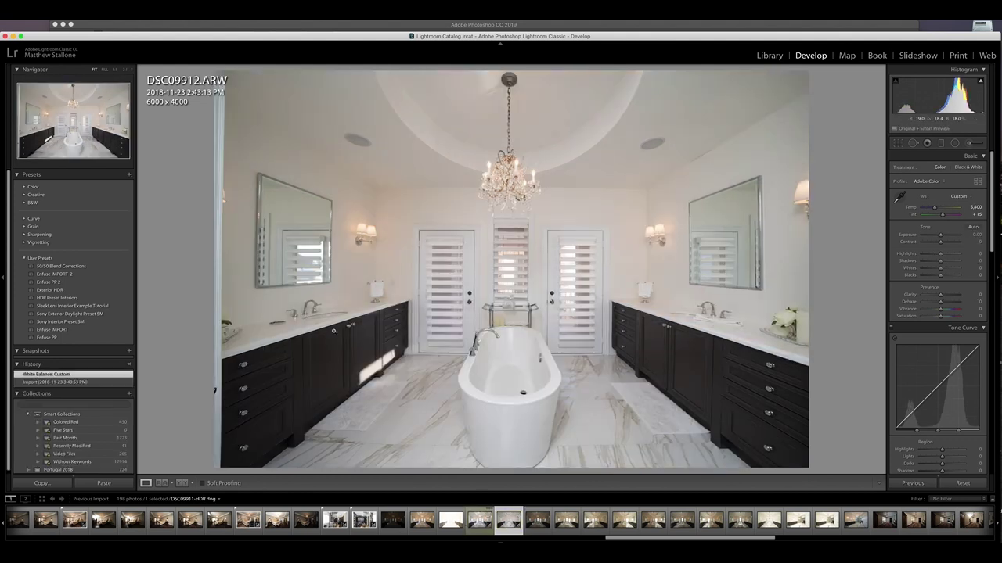
{"action": "left_click", "coordinate": [333, 331]}
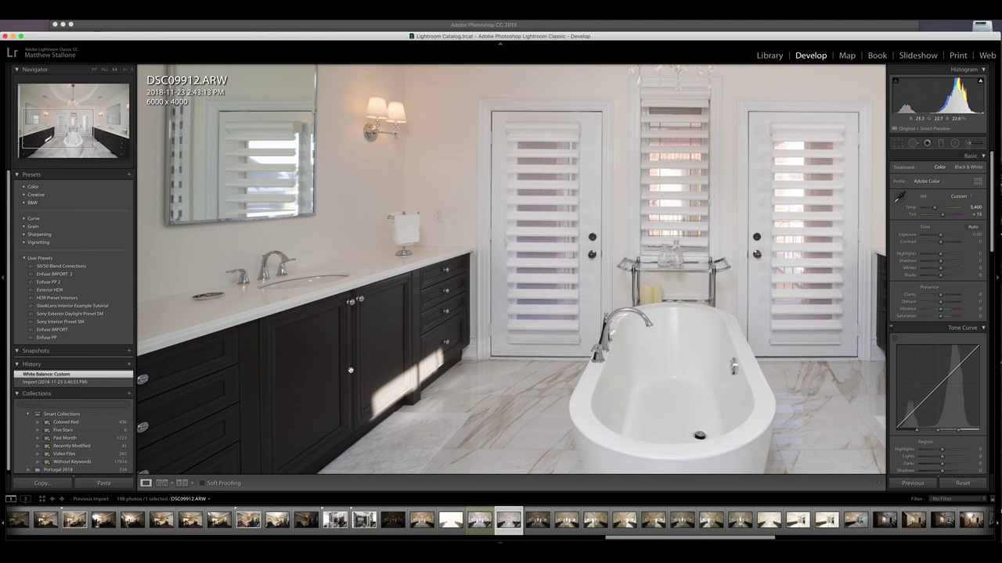
{"action": "left_click", "coordinate": [481, 518]}
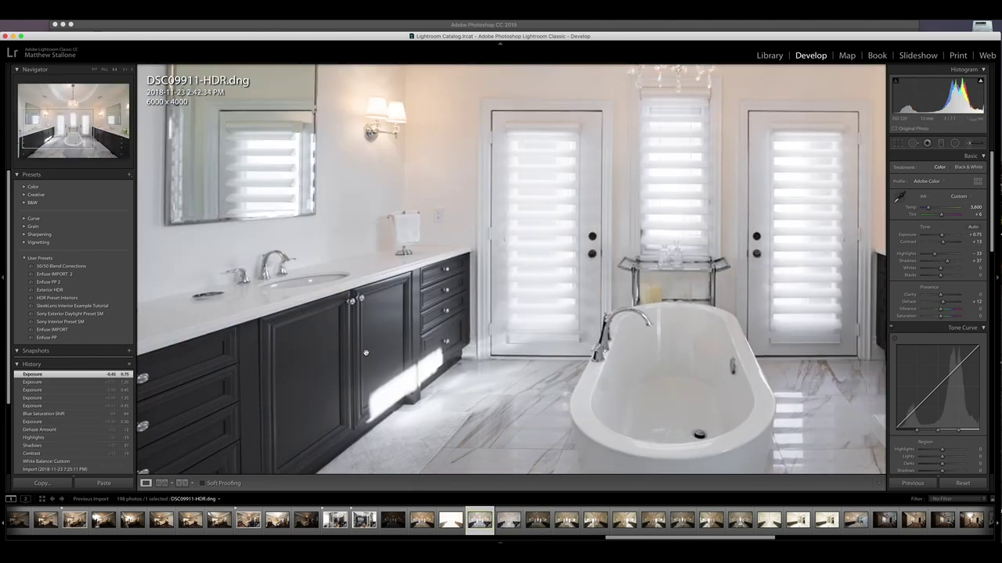
{"action": "left_click", "coordinate": [510, 518]}
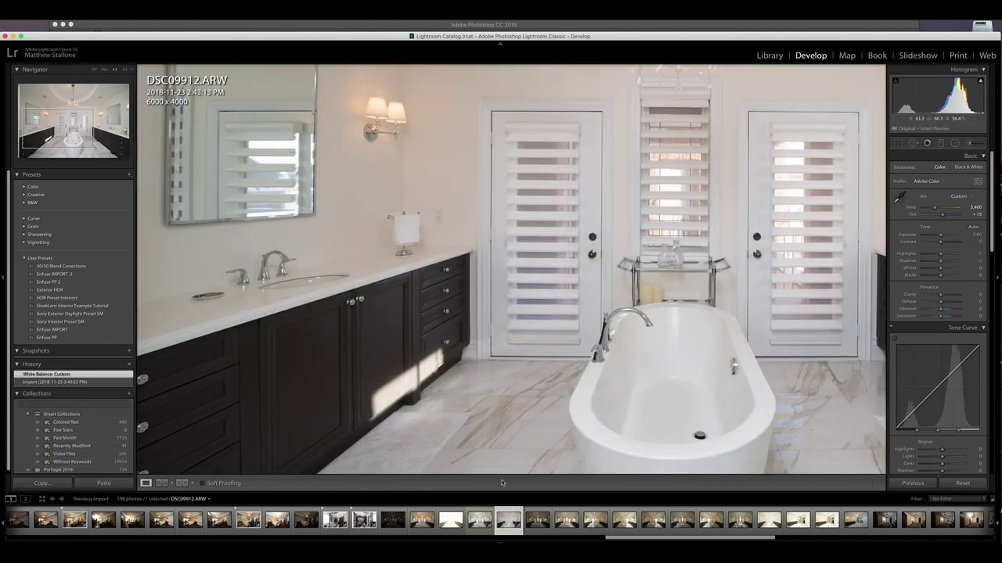
{"action": "left_click", "coordinate": [480, 516]}
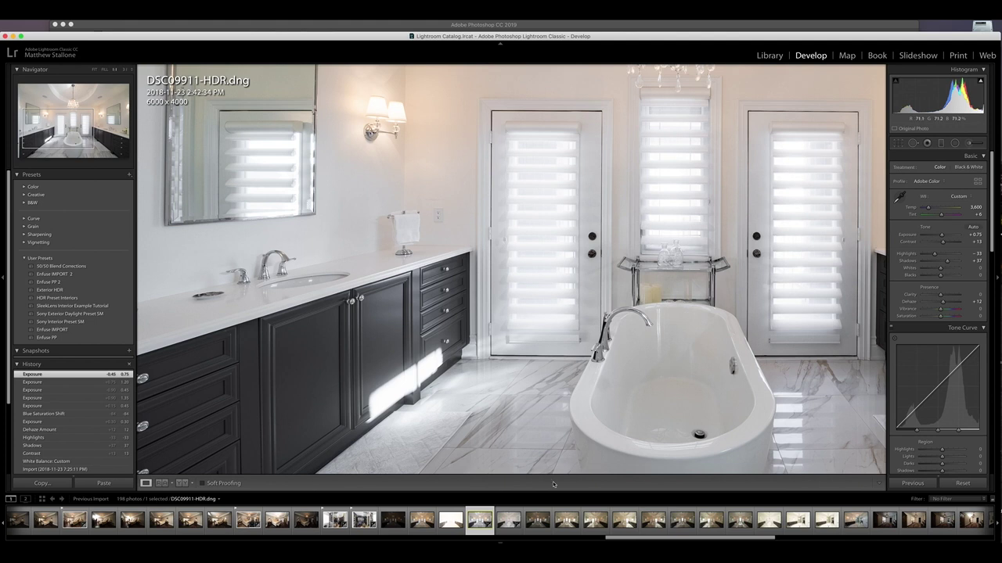
{"action": "left_click", "coordinate": [509, 520]}
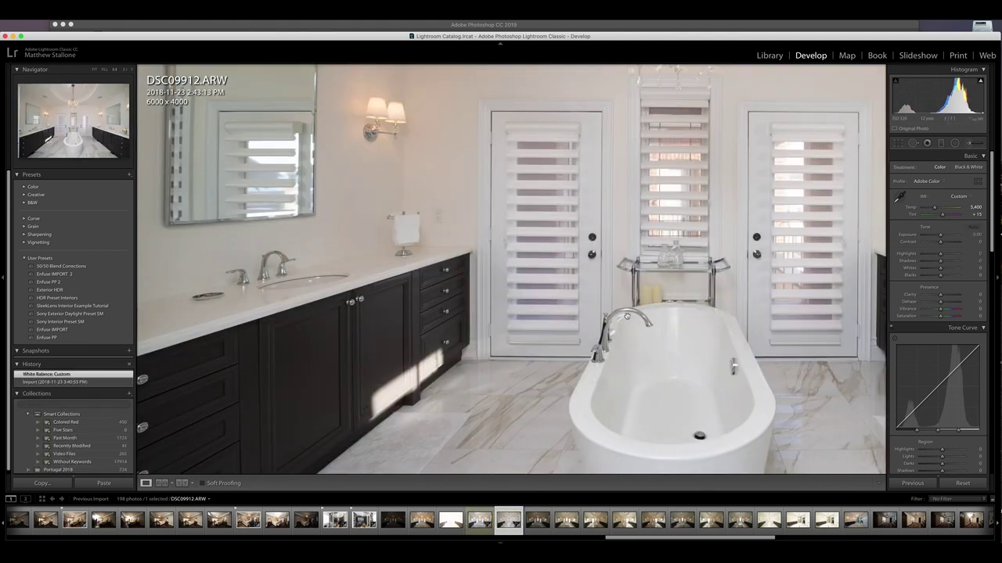
{"action": "left_click", "coordinate": [629, 293]}
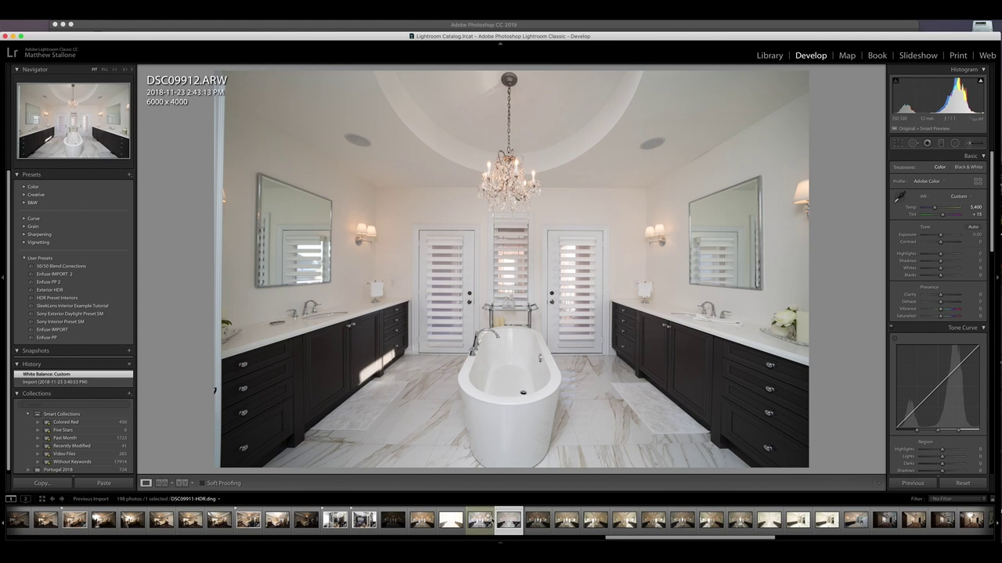
- Raise the exposure of DSC09913.ARW and neutralize its white balance by sampling the bathtub
{"action": "left_click", "coordinate": [538, 520]}
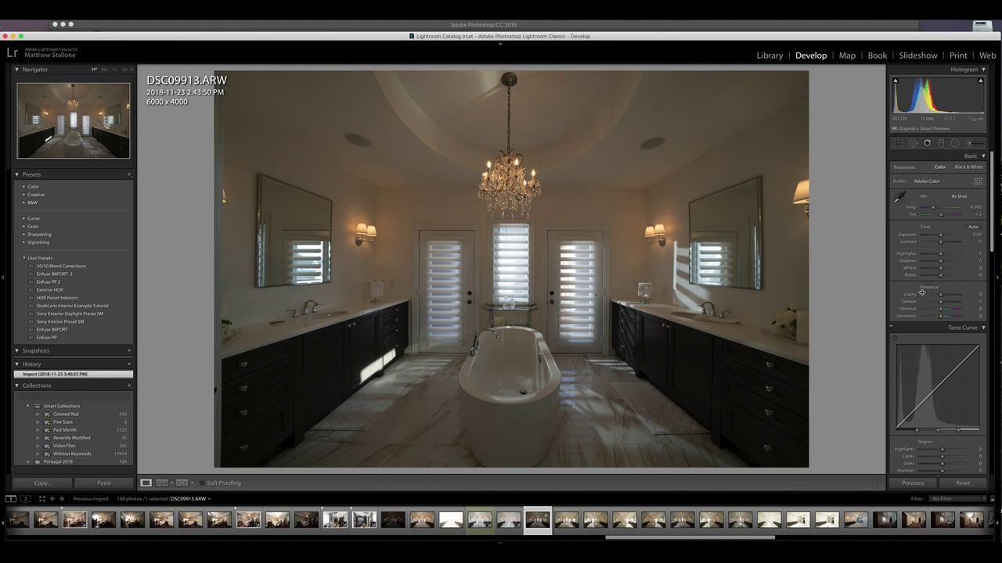
{"action": "left_click_drag", "start_coordinate": [940, 235], "coordinate": [942, 235]}
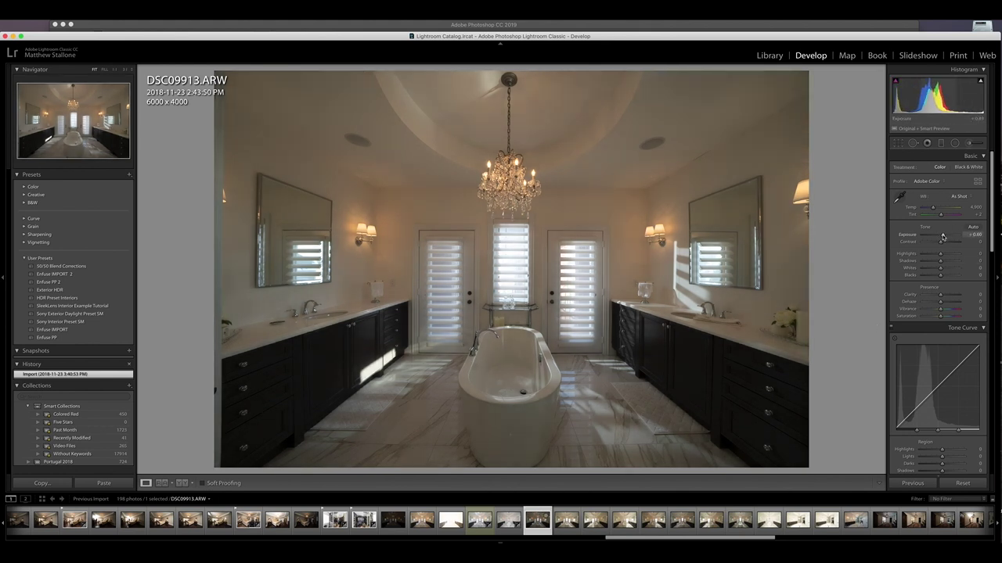
{"action": "left_click", "coordinate": [898, 201]}
{"action": "left_click", "coordinate": [502, 347]}
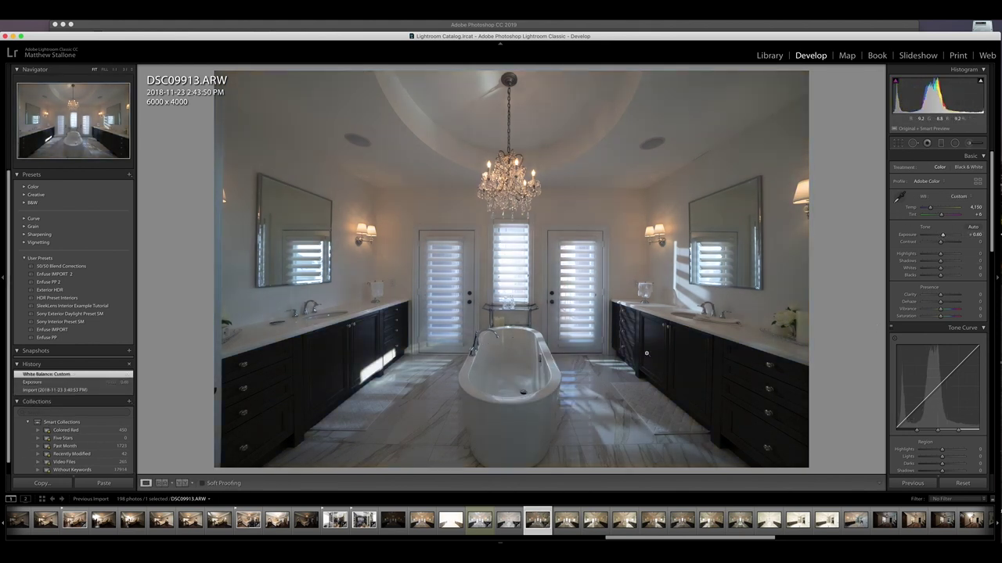
- Strongly reduce the blue saturation of DSC09913.ARW and set its exposure to +1.00
{"action": "scroll", "coordinate": [943, 373], "scroll_direction": "down", "scroll_amount": 10}
{"action": "left_click_drag", "start_coordinate": [942, 373], "coordinate": [922, 371]}
{"action": "scroll", "coordinate": [949, 268], "scroll_direction": "up", "scroll_amount": 10}
{"action": "left_click_drag", "start_coordinate": [942, 236], "coordinate": [945, 237]}
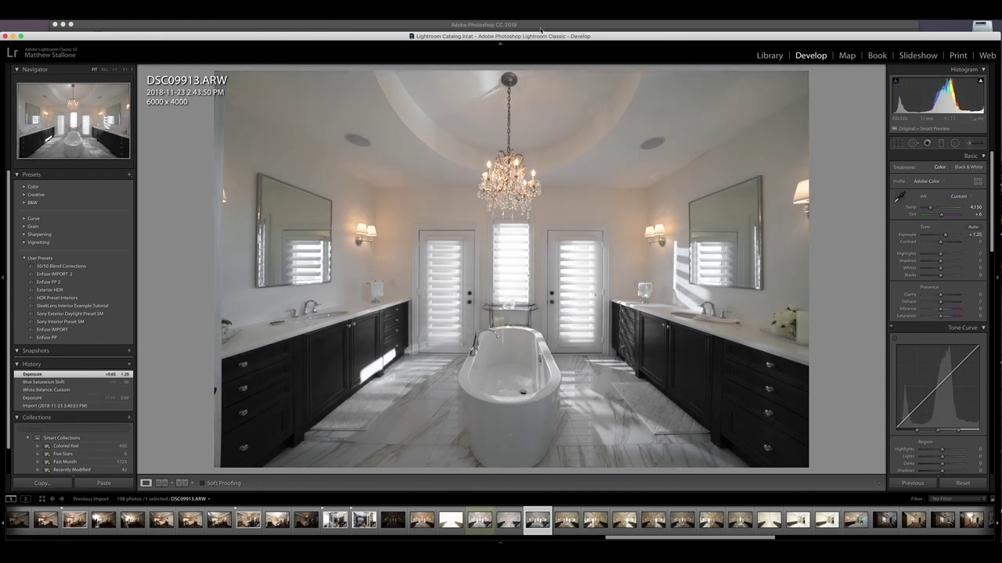
{"action": "left_click_drag", "start_coordinate": [944, 236], "coordinate": [943, 236]}
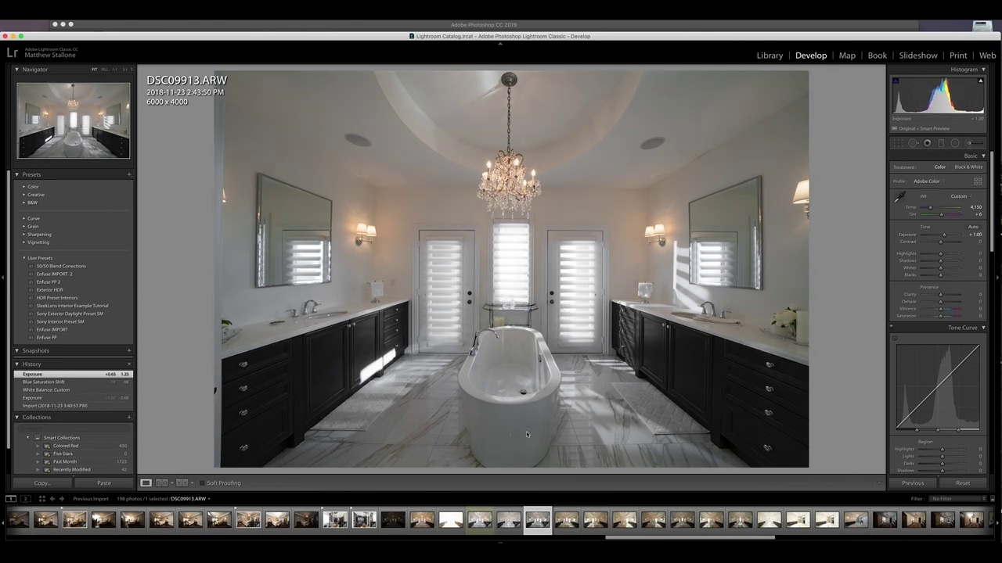
- Look through the exposures DSC09914.ARW to DSC09917.ARW, comparing how the light falls on the doors, vanities and floor
{"action": "left_click", "coordinate": [565, 515]}
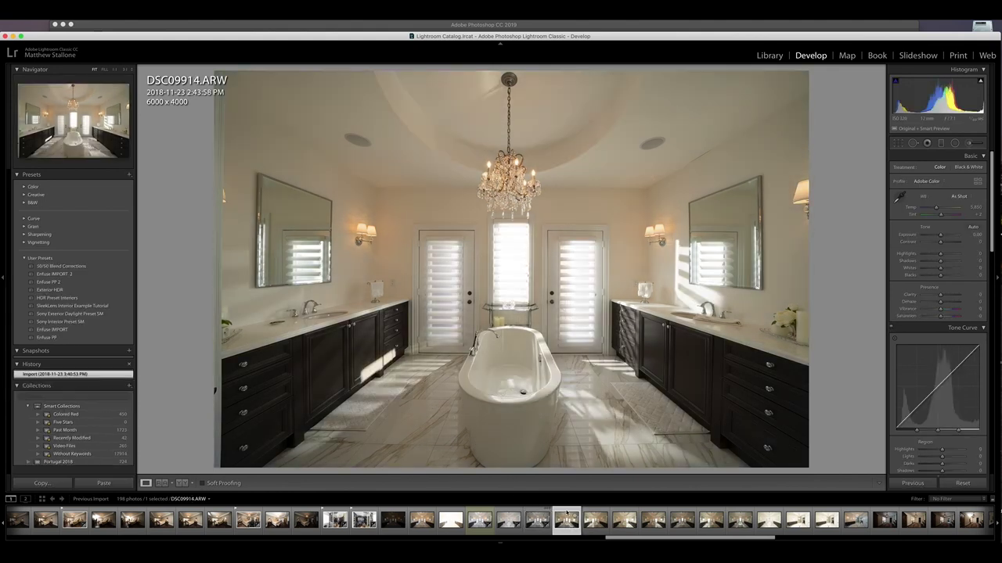
{"action": "left_click", "coordinate": [592, 515]}
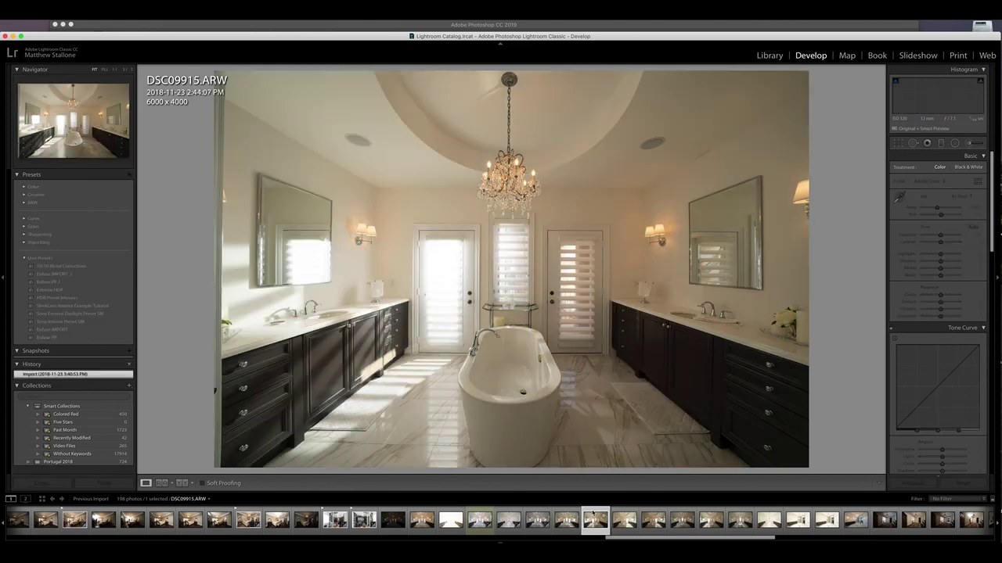
{"action": "key", "text": "Left"}
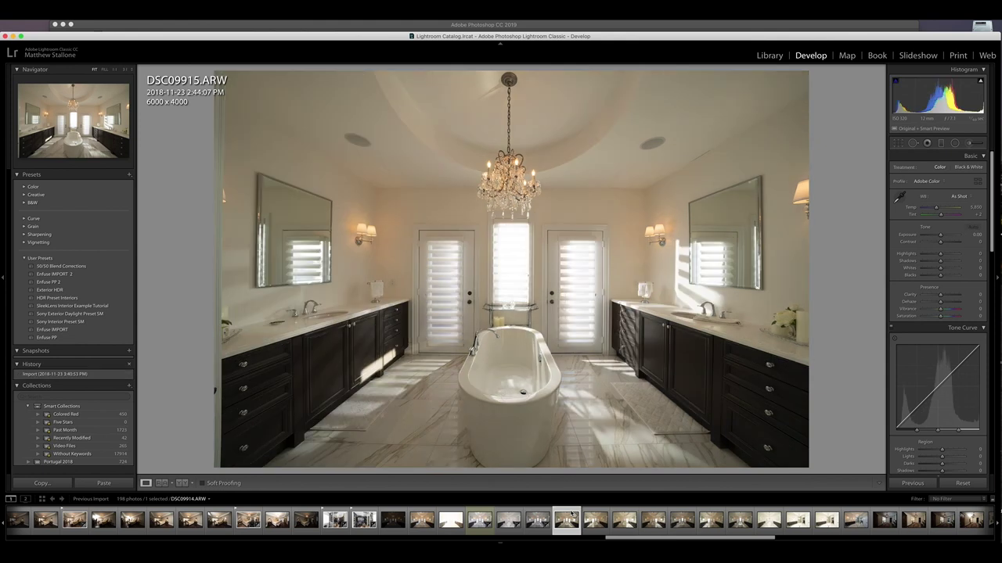
{"action": "left_click", "coordinate": [594, 515]}
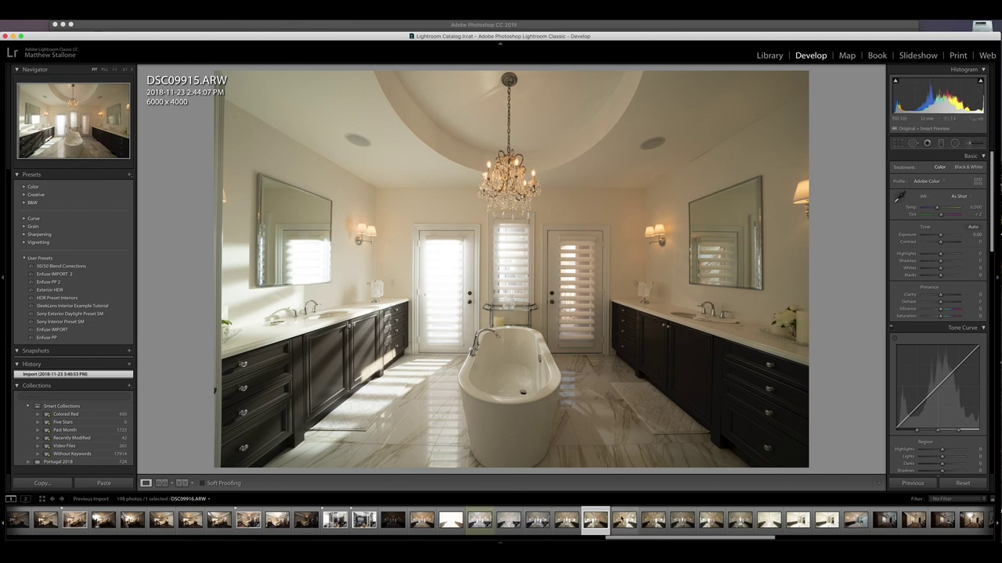
{"action": "left_click", "coordinate": [625, 515]}
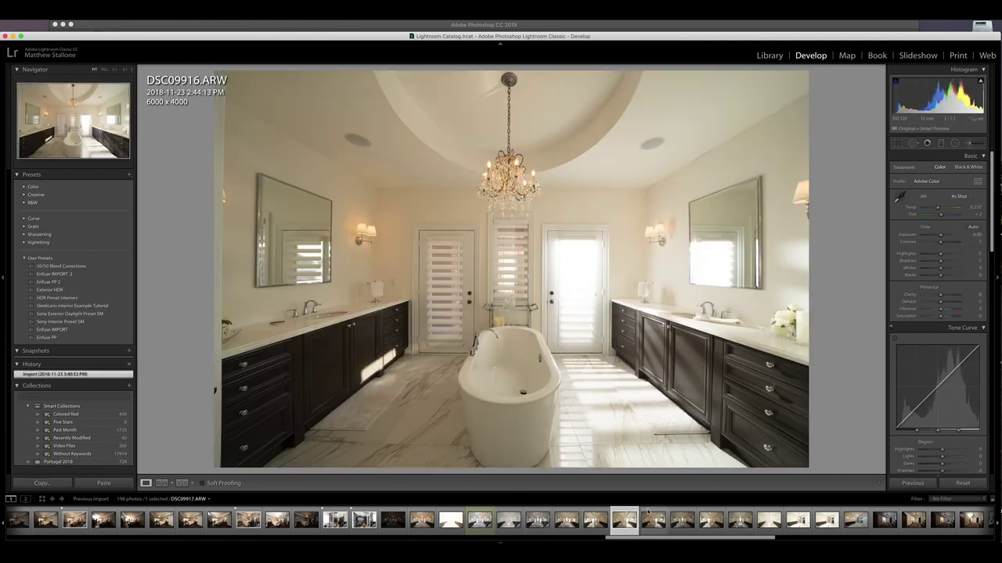
{"action": "left_click", "coordinate": [651, 512]}
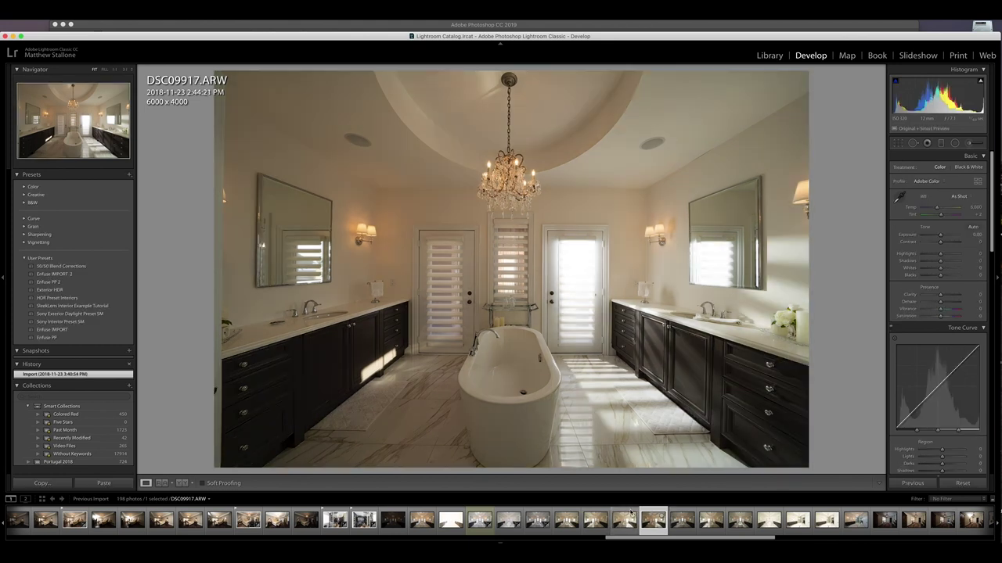
{"action": "left_click", "coordinate": [630, 512]}
- Give DSC09917.ARW a green colour label
{"action": "right_click", "coordinate": [654, 519]}
{"action": "mouse_move", "coordinate": [689, 403]}
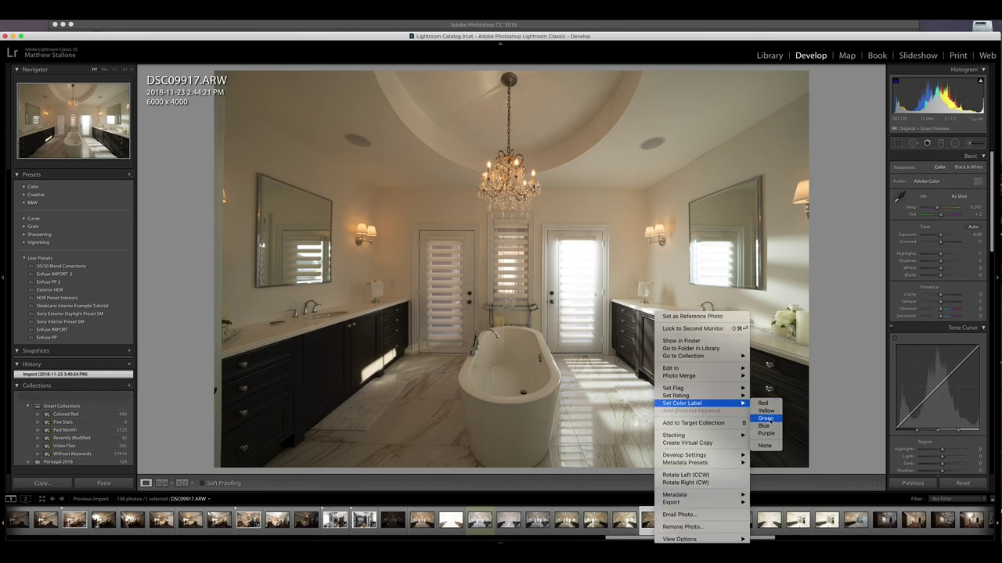
{"action": "left_click", "coordinate": [766, 418]}
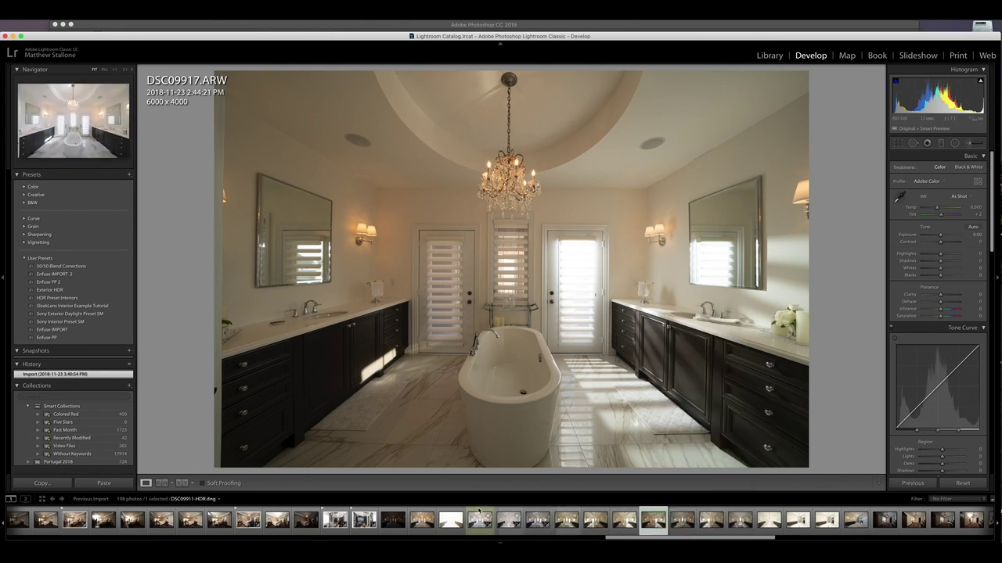
{"action": "left_click", "coordinate": [537, 517]}
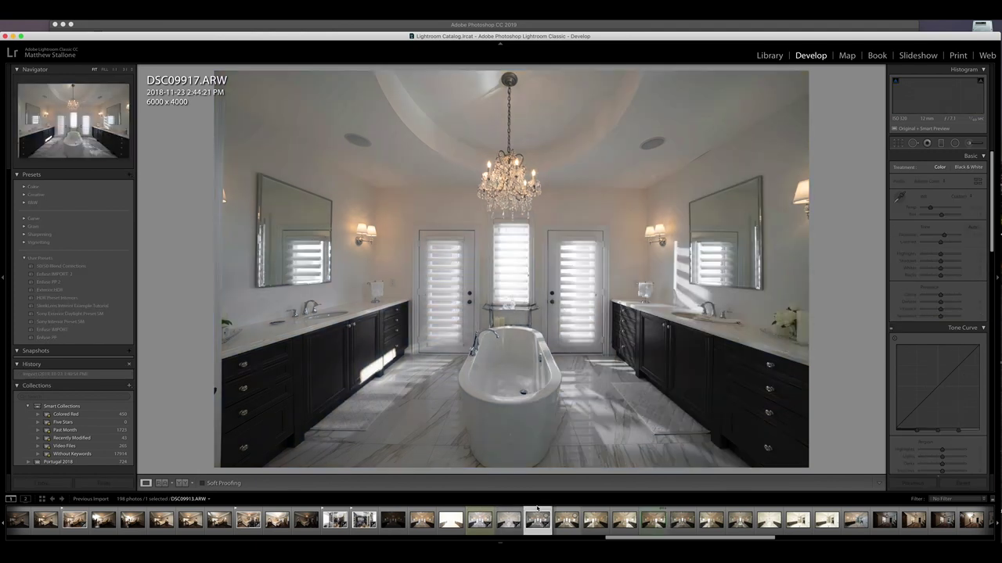
{"action": "right_click", "coordinate": [537, 510]}
{"action": "key", "text": "Escape"}
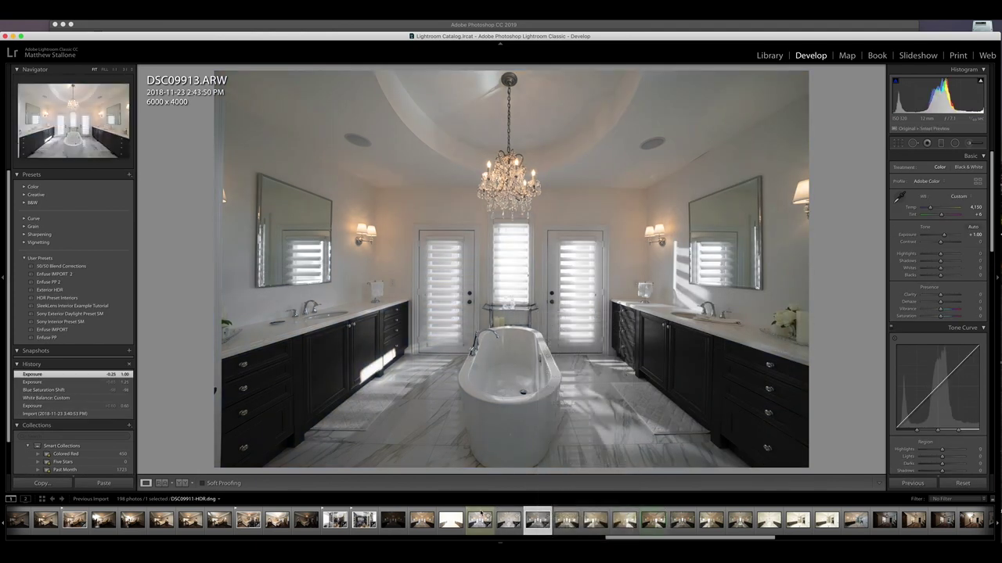
- Give DSC09912.ARW a green colour label
{"action": "left_click", "coordinate": [508, 518]}
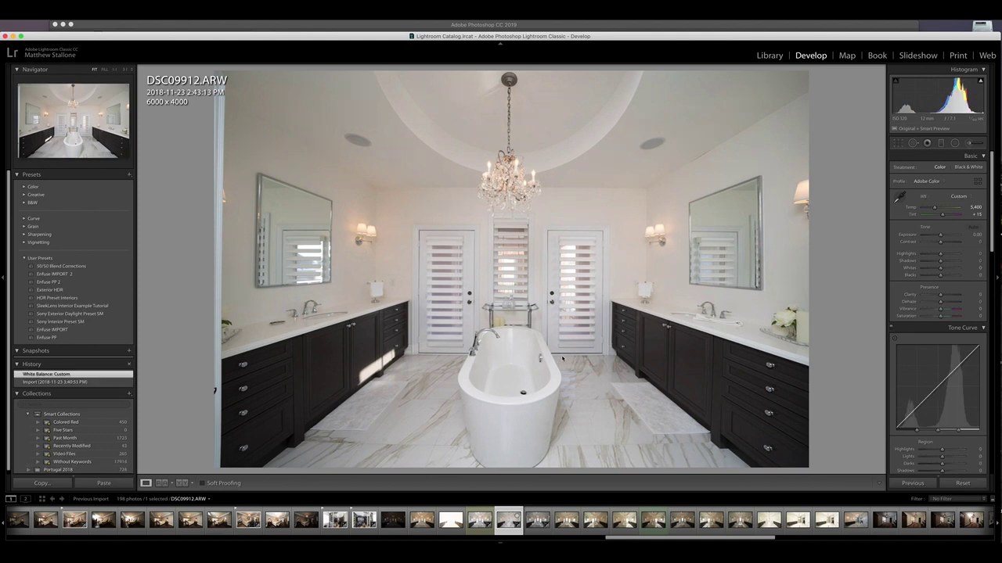
{"action": "right_click", "coordinate": [560, 359]}
{"action": "mouse_move", "coordinate": [568, 357]}
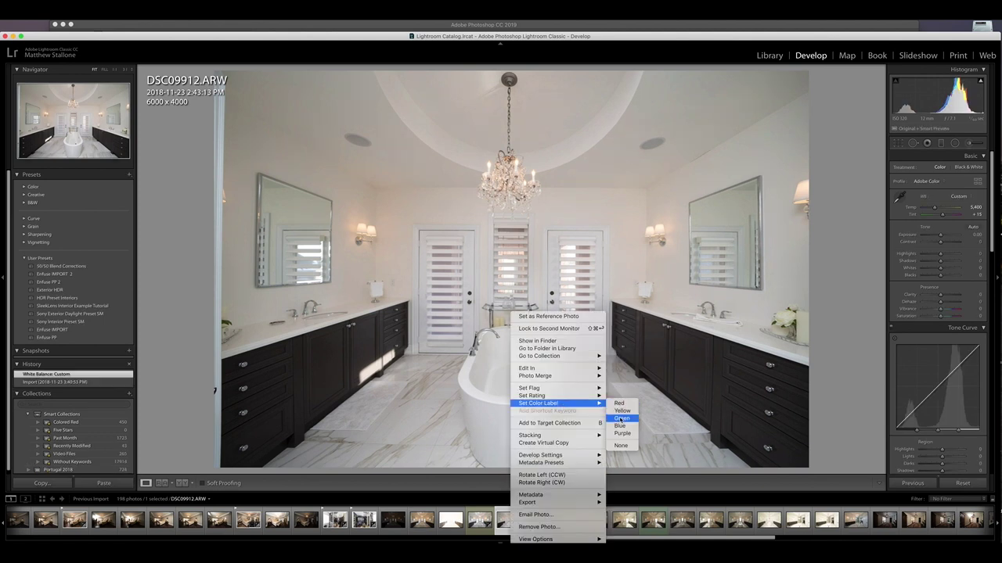
{"action": "key", "text": "Escape"}
- View DSC09918.ARW, then give DSC09919.ARW a green colour label
{"action": "left_click", "coordinate": [681, 516], "text": "shift"}
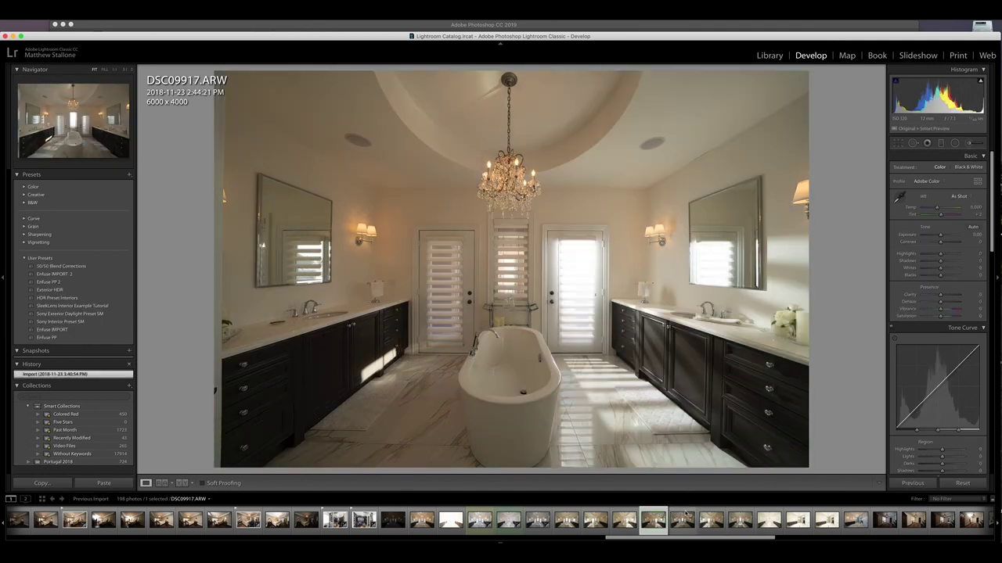
{"action": "left_click", "coordinate": [684, 518]}
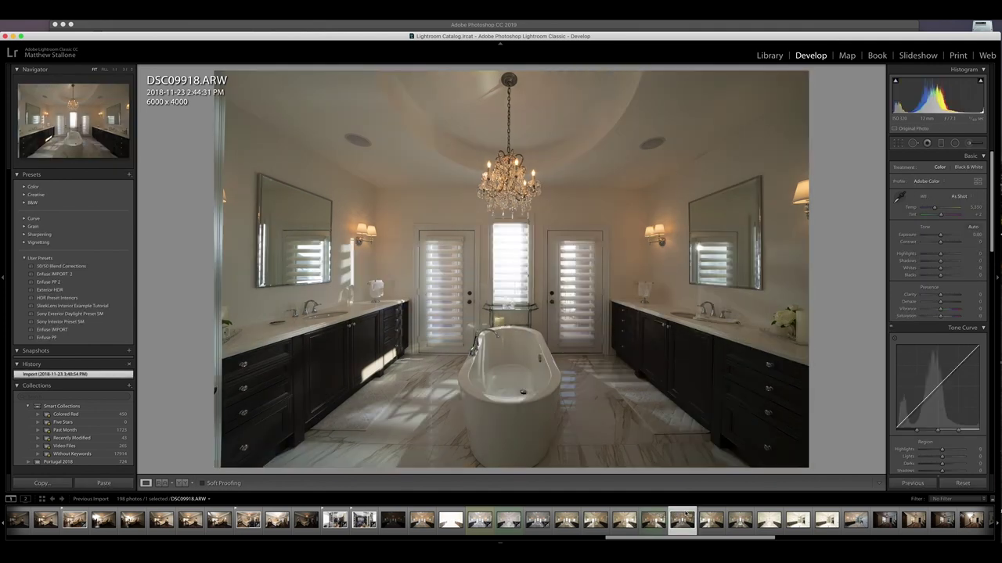
{"action": "left_click", "coordinate": [710, 518]}
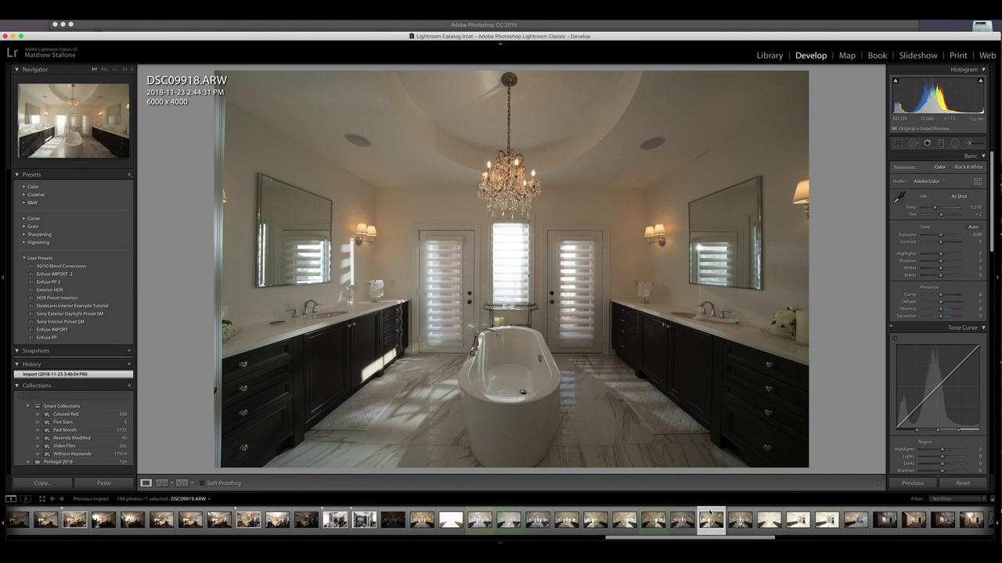
{"action": "right_click", "coordinate": [713, 513]}
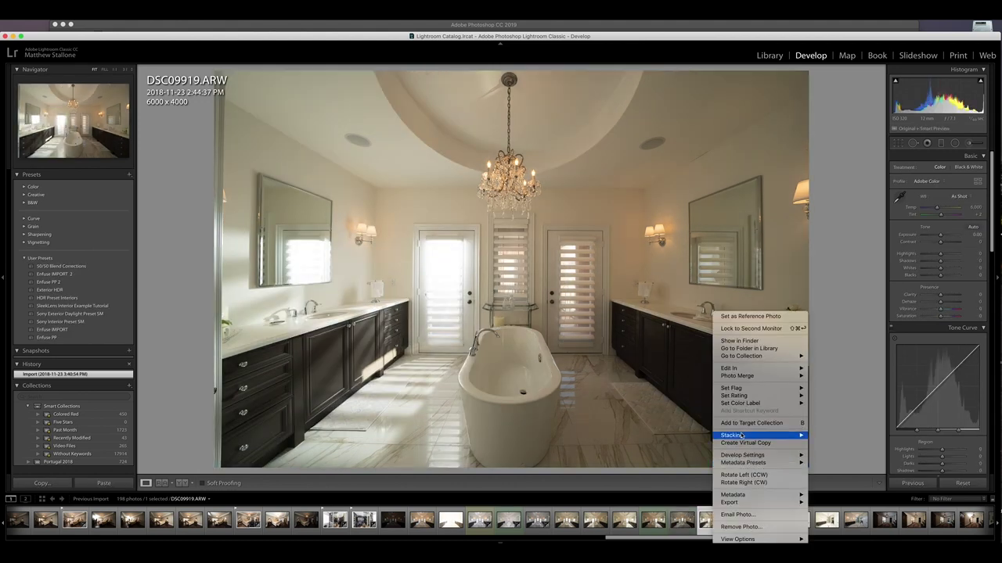
{"action": "mouse_move", "coordinate": [756, 404]}
{"action": "left_click", "coordinate": [823, 419]}
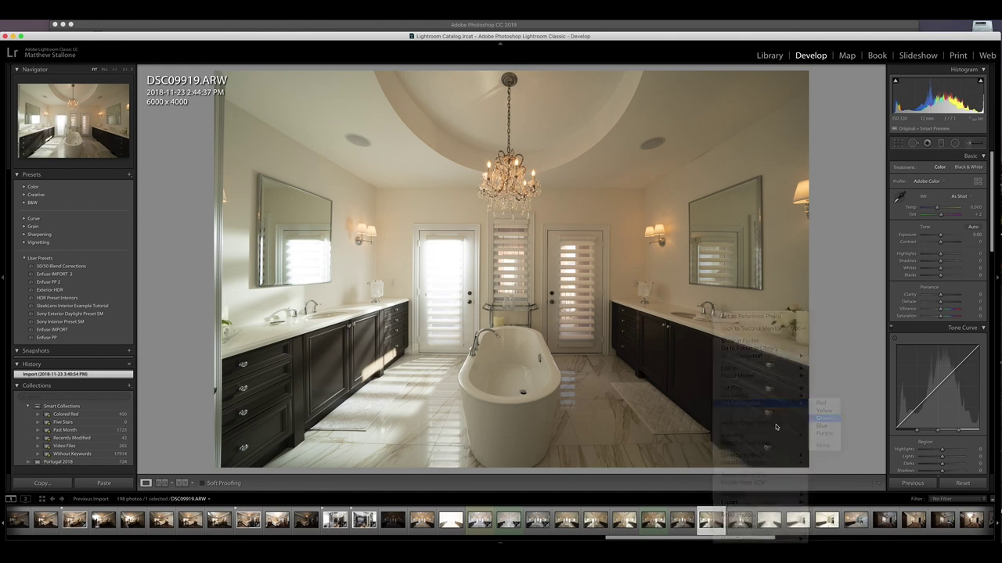
- Give DSC09920.ARW a green colour label
{"action": "left_click", "coordinate": [740, 513]}
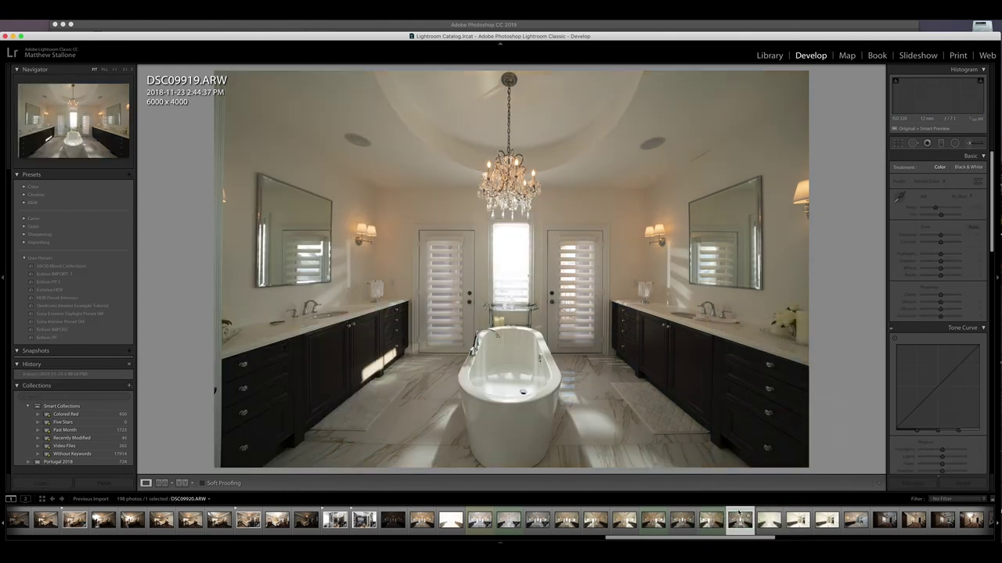
{"action": "right_click", "coordinate": [739, 512]}
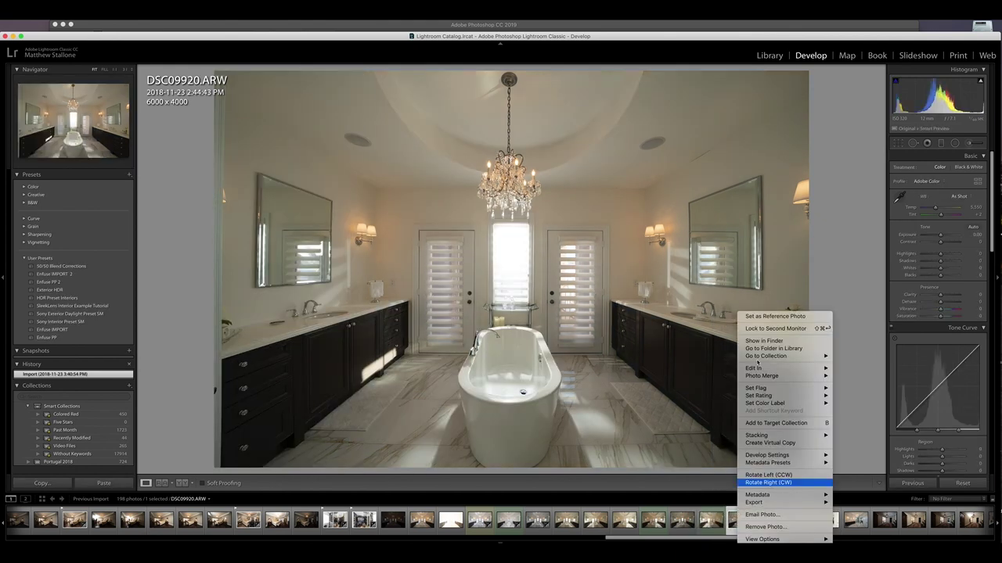
{"action": "mouse_move", "coordinate": [829, 403]}
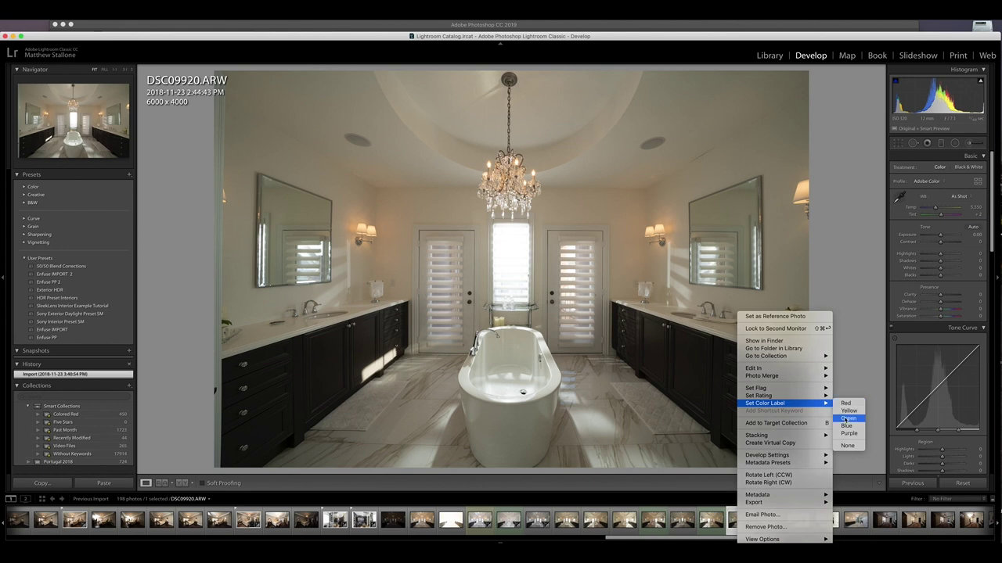
{"action": "left_click", "coordinate": [845, 419]}
- Set the highlights of the bright exposure DSC09921.ARW to -38 and its exposure to -0.75
{"action": "left_click", "coordinate": [769, 516]}
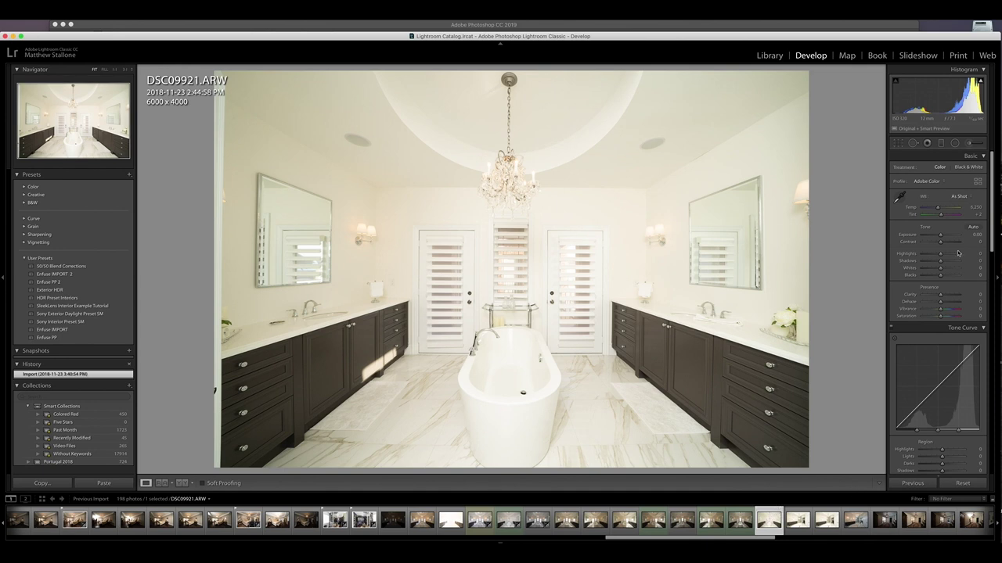
{"action": "left_click_drag", "start_coordinate": [941, 253], "coordinate": [939, 238]}
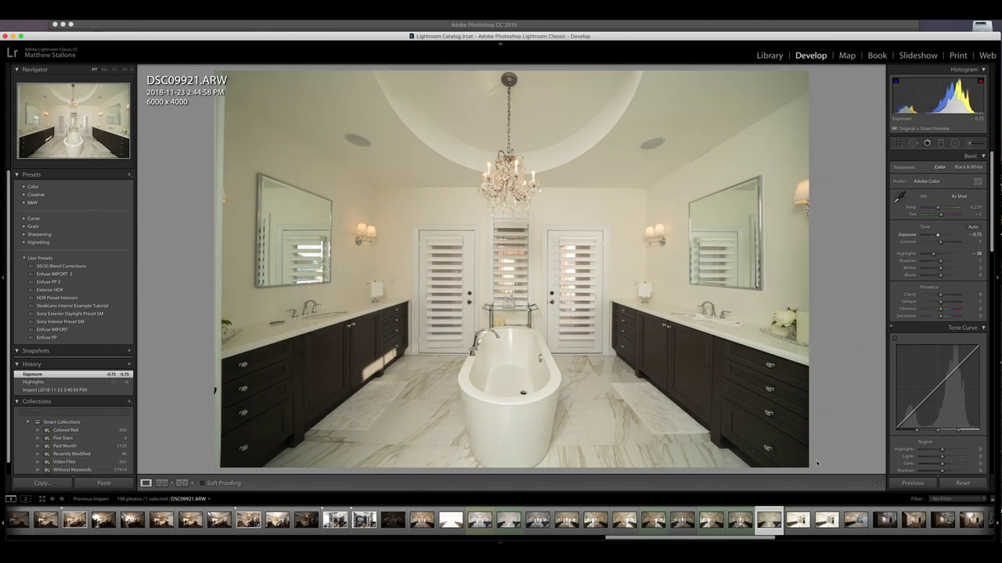
- Set the exposure of DSC09918.ARW to +0.10 and its shadows to +25, and give it a green colour label
{"action": "left_click", "coordinate": [682, 521]}
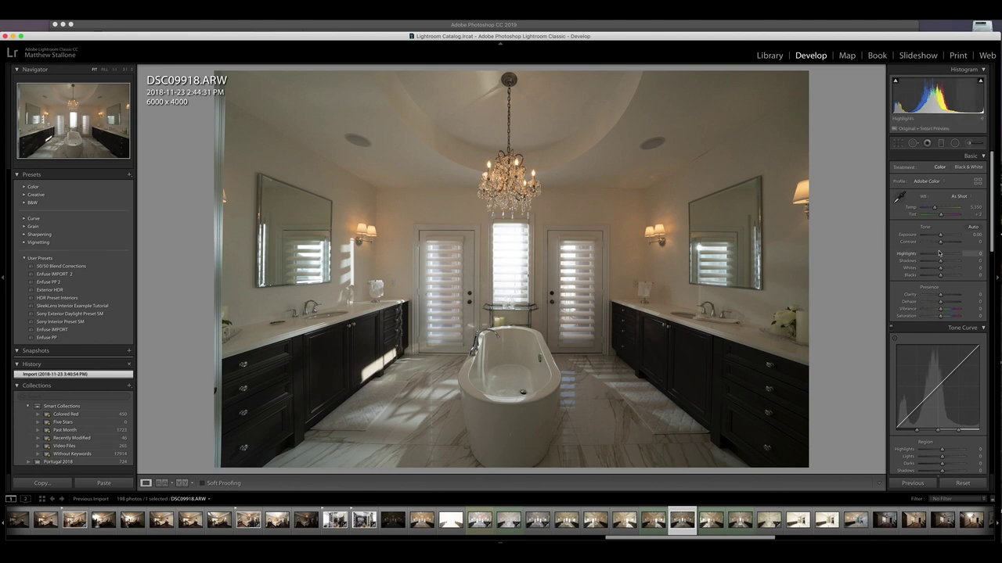
{"action": "left_click_drag", "start_coordinate": [940, 234], "coordinate": [945, 262]}
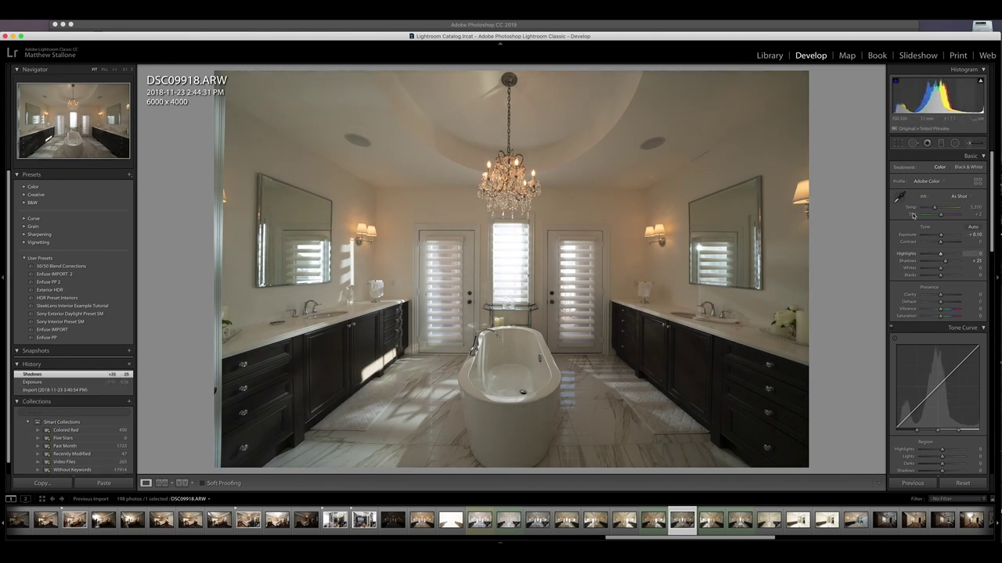
{"action": "right_click", "coordinate": [682, 521]}
{"action": "mouse_move", "coordinate": [730, 404]}
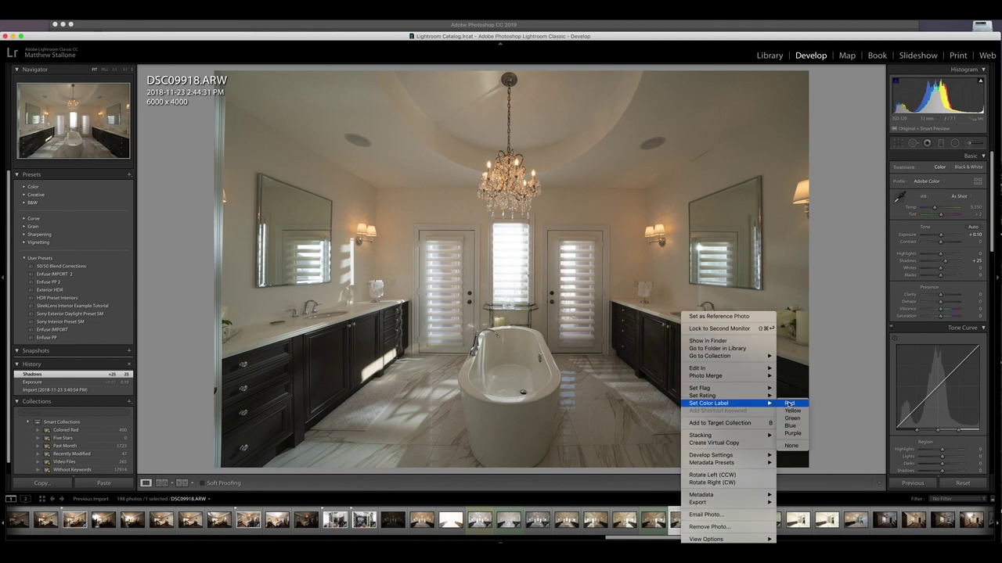
{"action": "left_click", "coordinate": [791, 418]}
- Neutralize the white balance of DSC09918.ARW by sampling the bathtub and lower its blue saturation to about -82
{"action": "left_click", "coordinate": [900, 196]}
{"action": "left_click", "coordinate": [508, 345]}
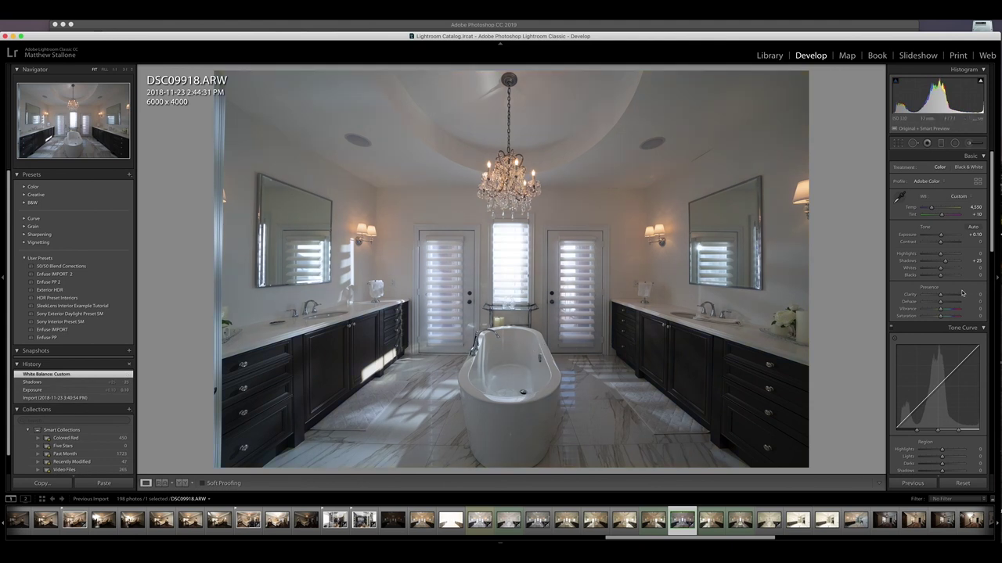
{"action": "scroll", "coordinate": [939, 352], "scroll_direction": "down", "scroll_amount": 4}
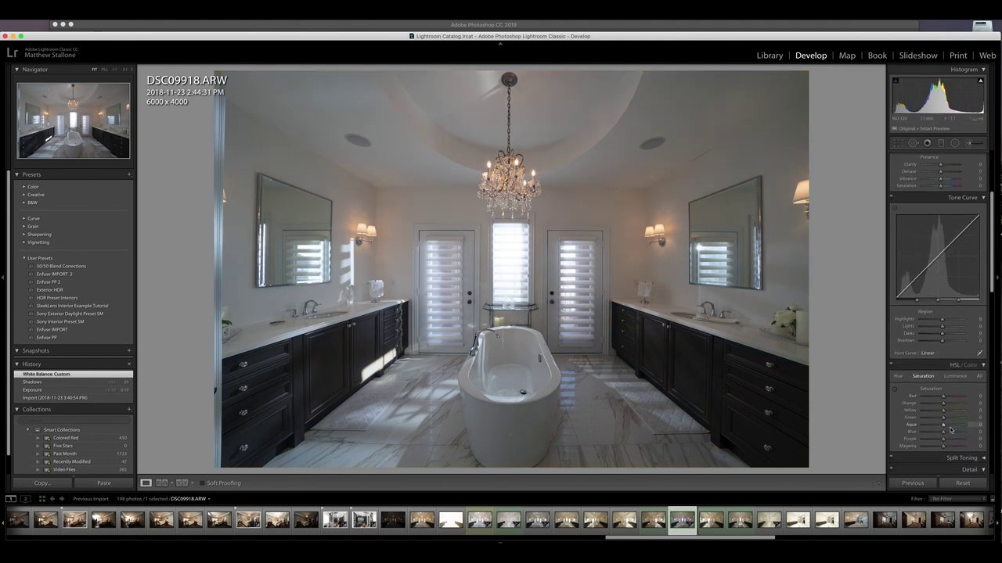
{"action": "left_click_drag", "start_coordinate": [945, 432], "coordinate": [925, 431]}
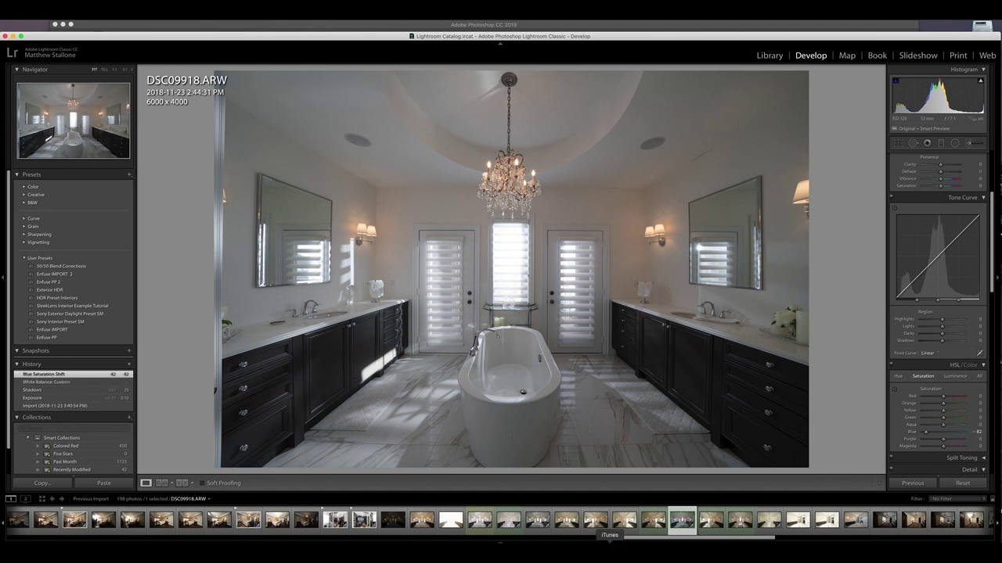
- Neutralize the white balance of DSC09917.ARW by sampling the bathtub and lower its blue saturation to -84
{"action": "left_click", "coordinate": [654, 514]}
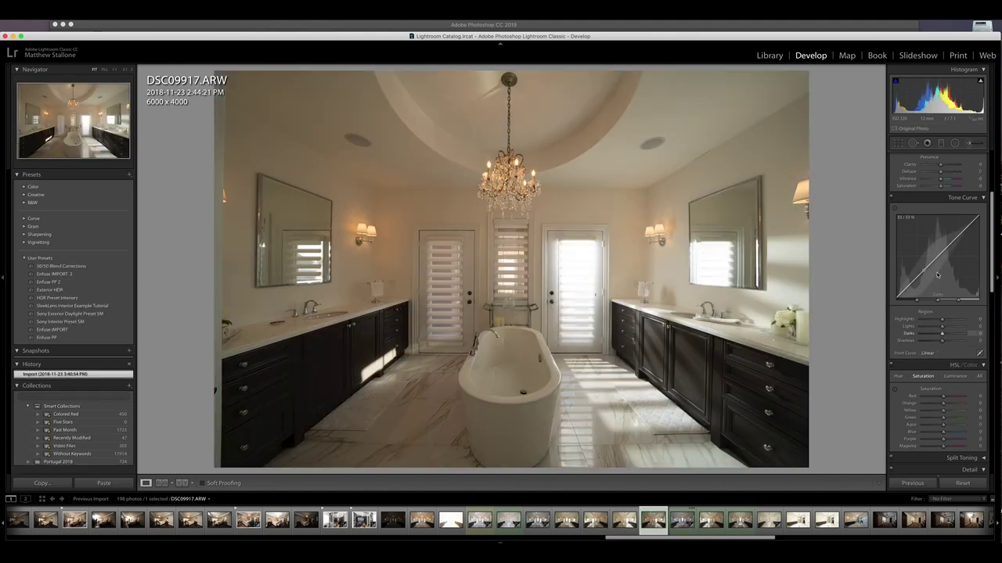
{"action": "scroll", "coordinate": [940, 283], "scroll_direction": "up", "scroll_amount": 3}
{"action": "left_click", "coordinate": [899, 197]}
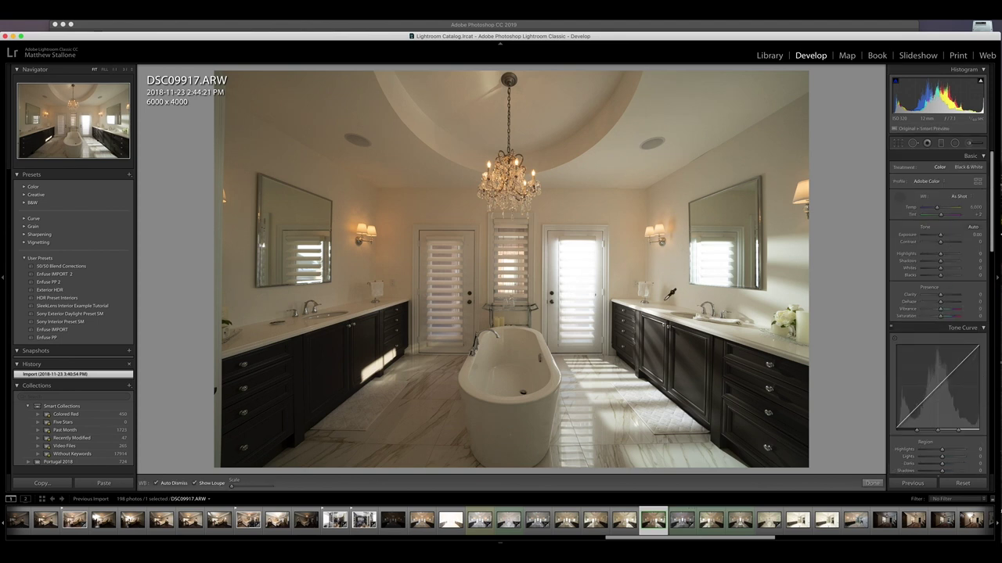
{"action": "left_click", "coordinate": [516, 341]}
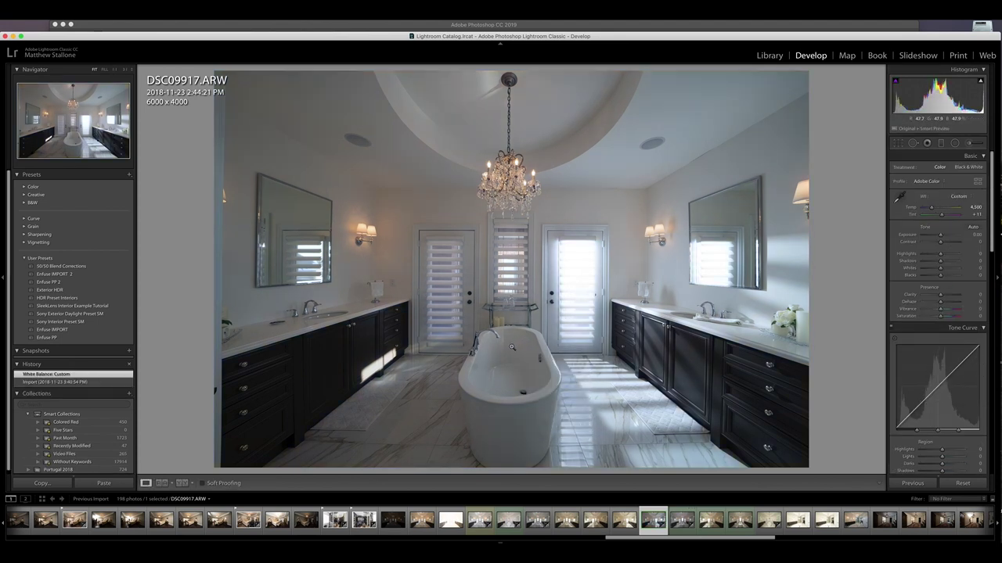
{"action": "scroll", "coordinate": [940, 250], "scroll_direction": "down", "scroll_amount": 2}
{"action": "scroll", "coordinate": [941, 251], "scroll_direction": "down", "scroll_amount": 8}
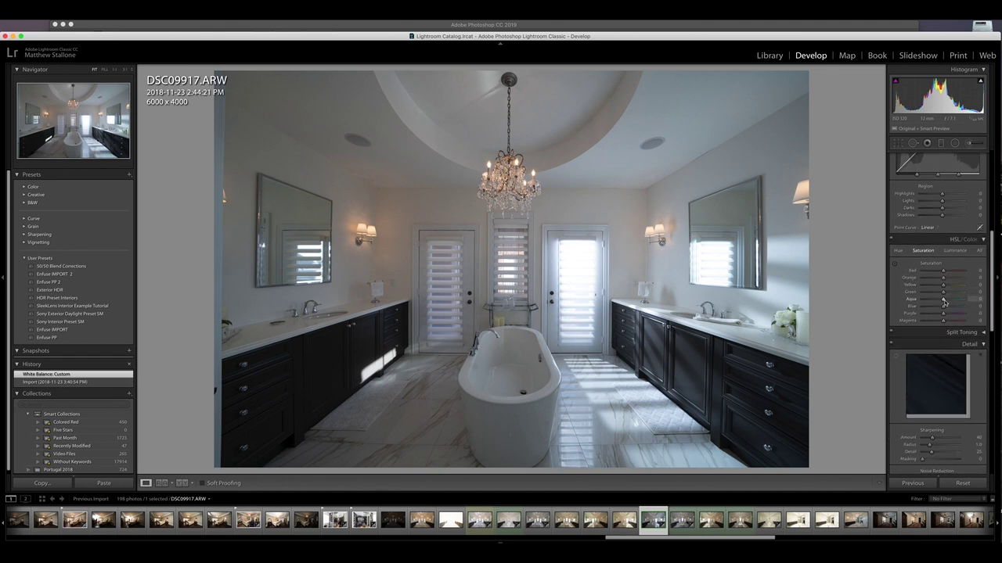
{"action": "left_click_drag", "start_coordinate": [928, 308], "coordinate": [925, 307]}
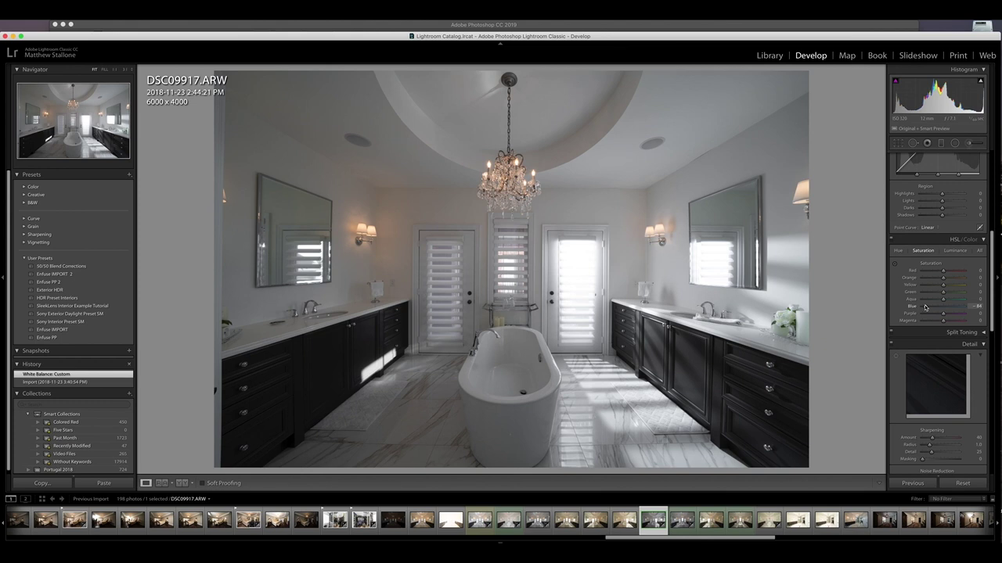
- Reset the blue saturation of DSC09917.ARW to 0 and set its white balance to Flash
{"action": "double_click", "coordinate": [925, 308]}
{"action": "scroll", "coordinate": [932, 259], "scroll_direction": "up", "scroll_amount": 10}
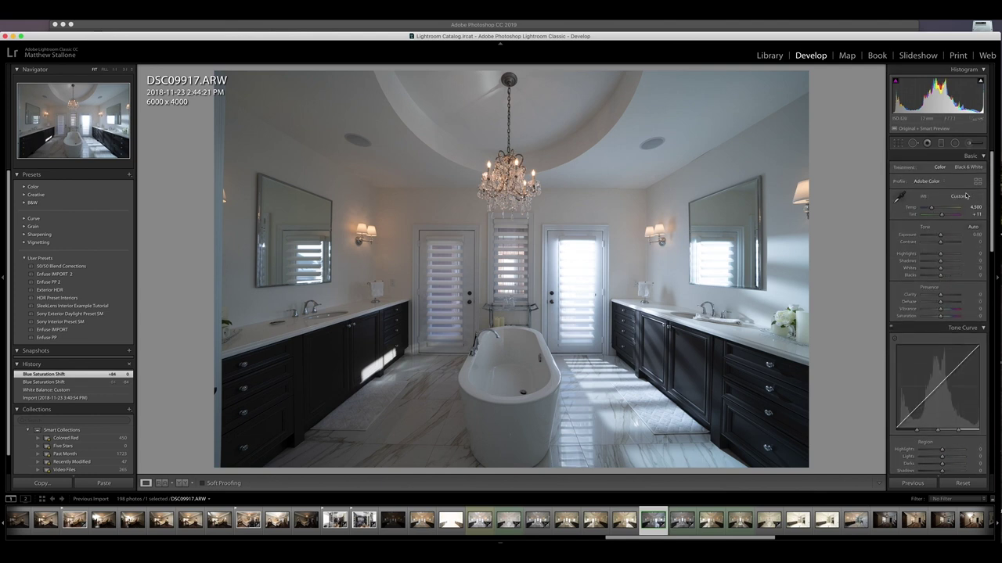
{"action": "left_click", "coordinate": [962, 197]}
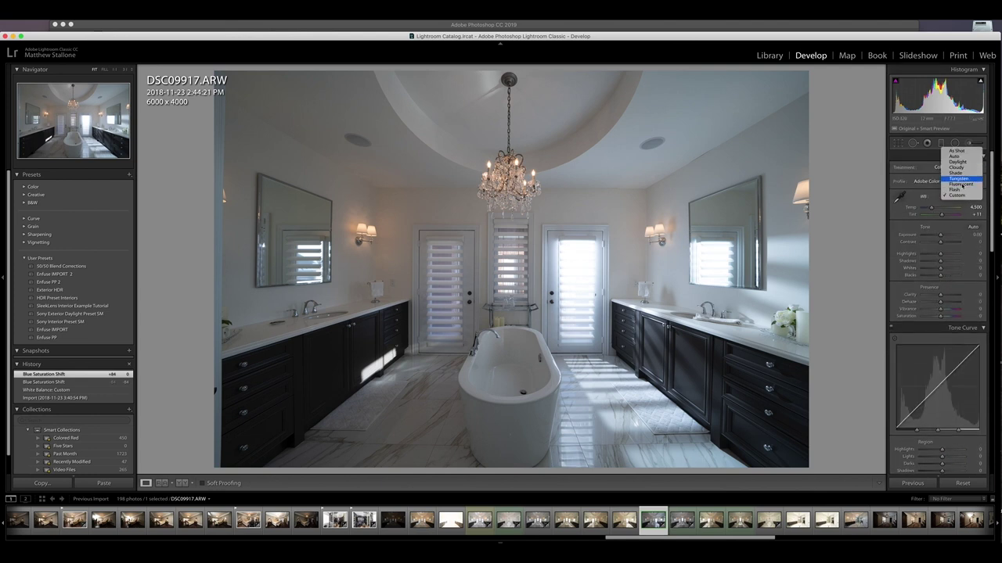
{"action": "left_click", "coordinate": [961, 190]}
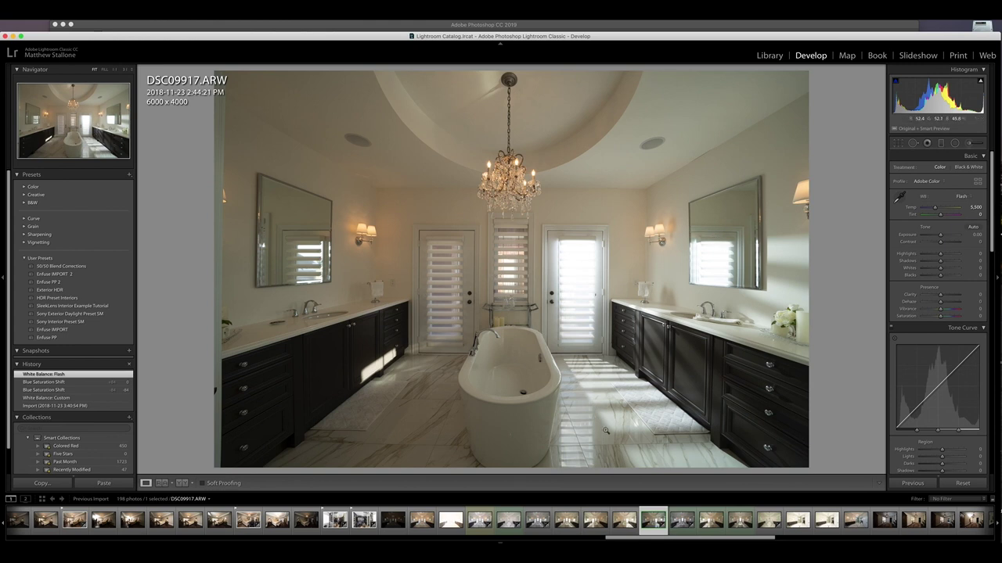
- Reset all develop settings of DSC09918.ARW and check the neighbouring exposure DSC09919.ARW
{"action": "left_click", "coordinate": [677, 511]}
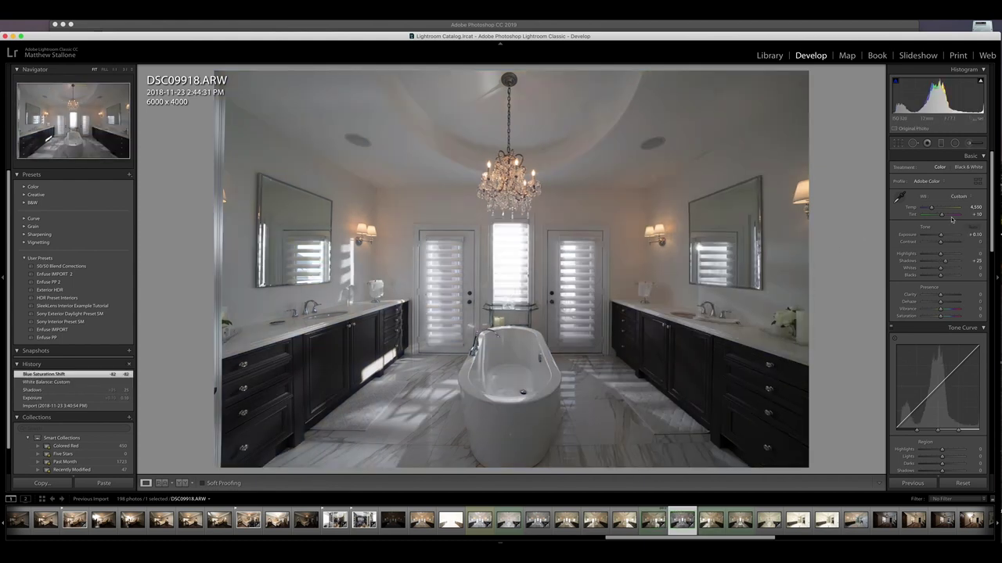
{"action": "left_click", "coordinate": [962, 483]}
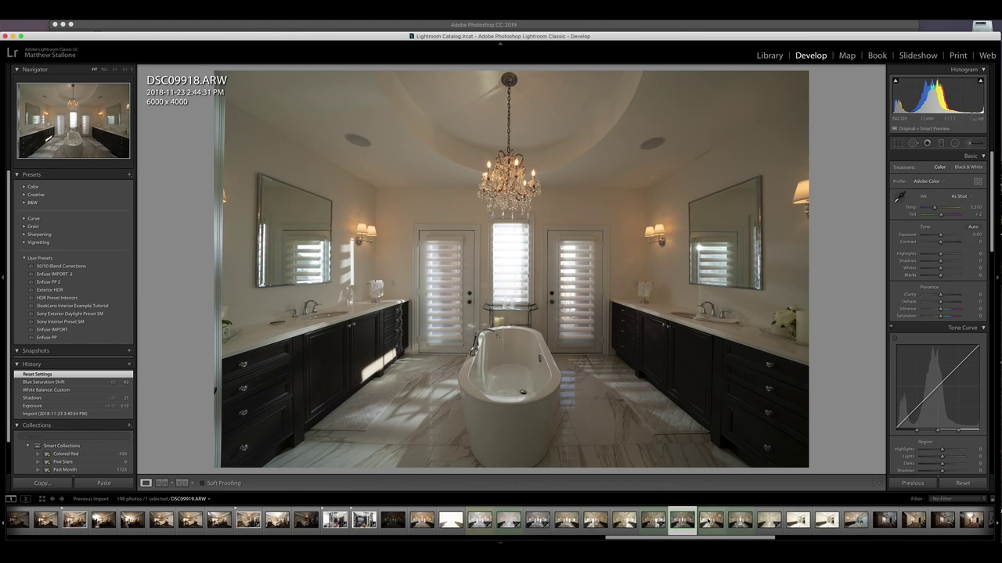
{"action": "left_click", "coordinate": [709, 511]}
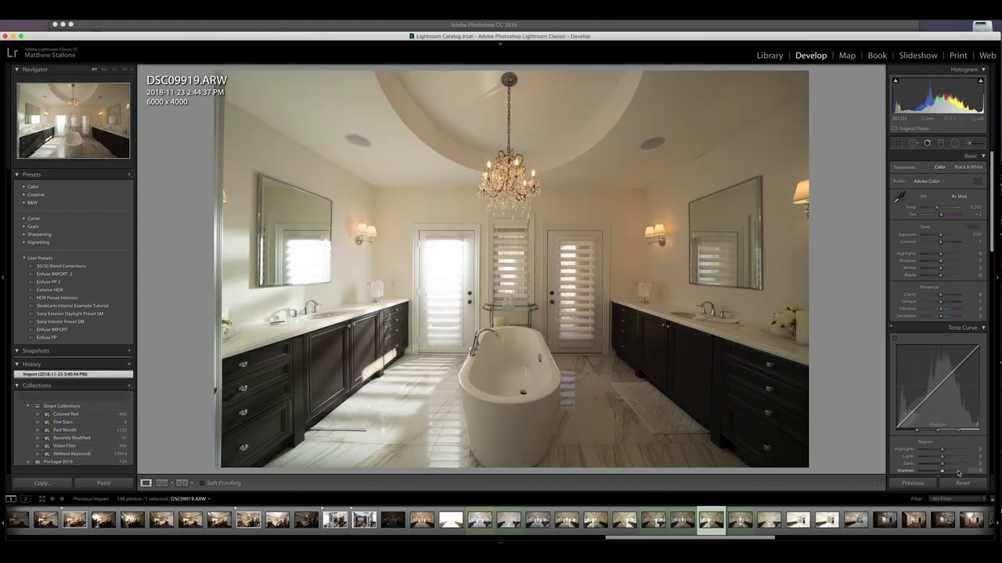
- Select exposures DSC09917 to DSC09920 together with DSC09912 and DSC09913 and open them as layers in Photoshop
{"action": "left_click", "coordinate": [738, 515]}
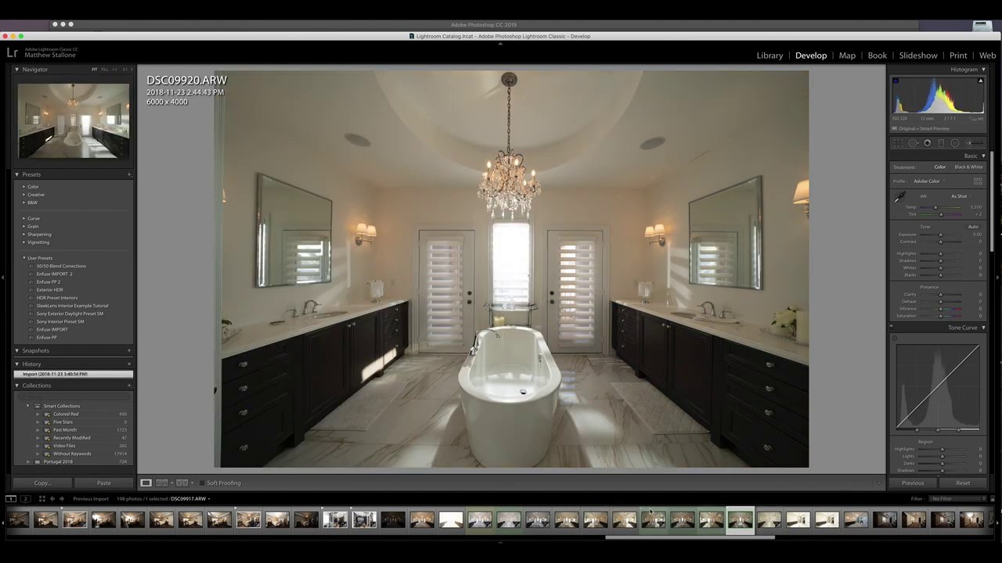
{"action": "left_click", "coordinate": [650, 516], "text": "shift"}
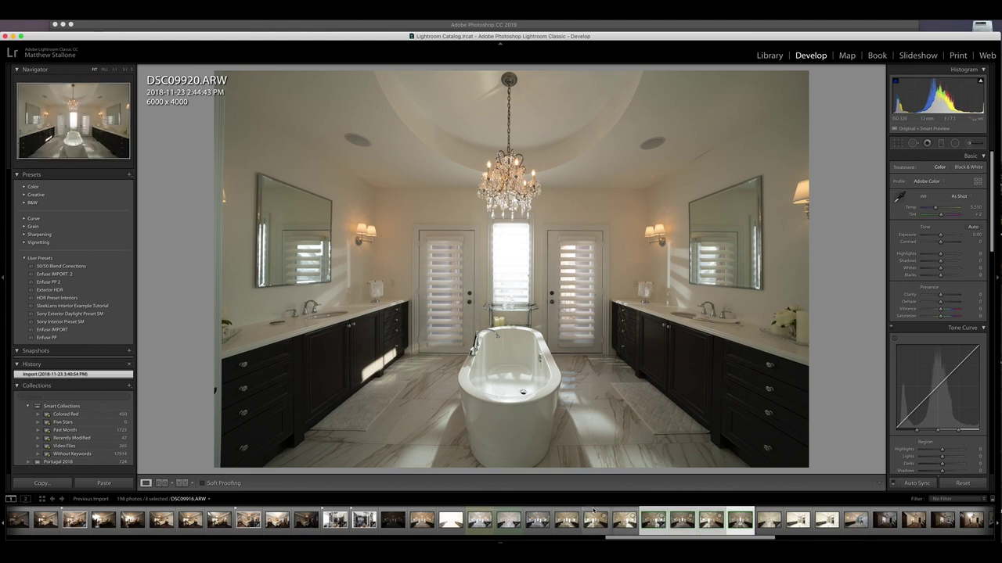
{"action": "left_click", "coordinate": [509, 519], "text": "super"}
{"action": "left_click", "coordinate": [540, 516], "text": "super"}
{"action": "right_click", "coordinate": [540, 511]}
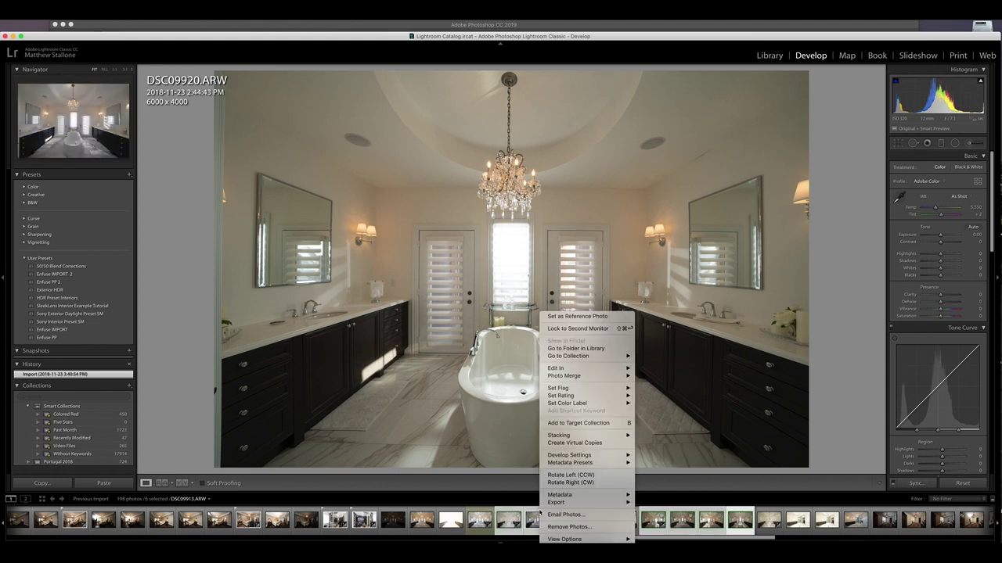
{"action": "mouse_move", "coordinate": [569, 369]}
{"action": "left_click", "coordinate": [683, 423]}
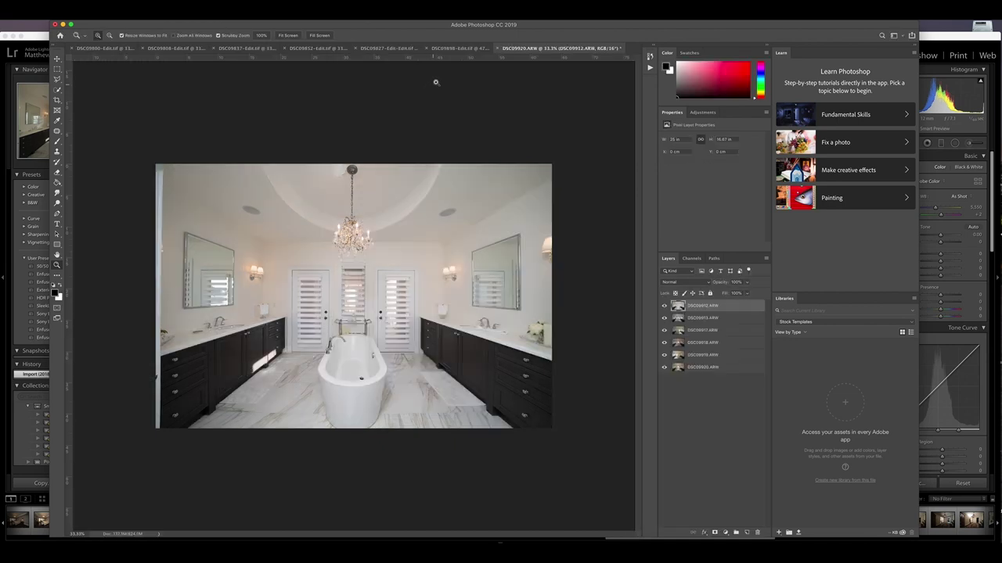
- Hide the layers DSC09912, DSC09913, DSC09917, DSC09918 and DSC09919 one by one, keeping only DSC09920.ARW visible
{"action": "left_click_drag", "start_coordinate": [442, 30], "coordinate": [500, 28]}
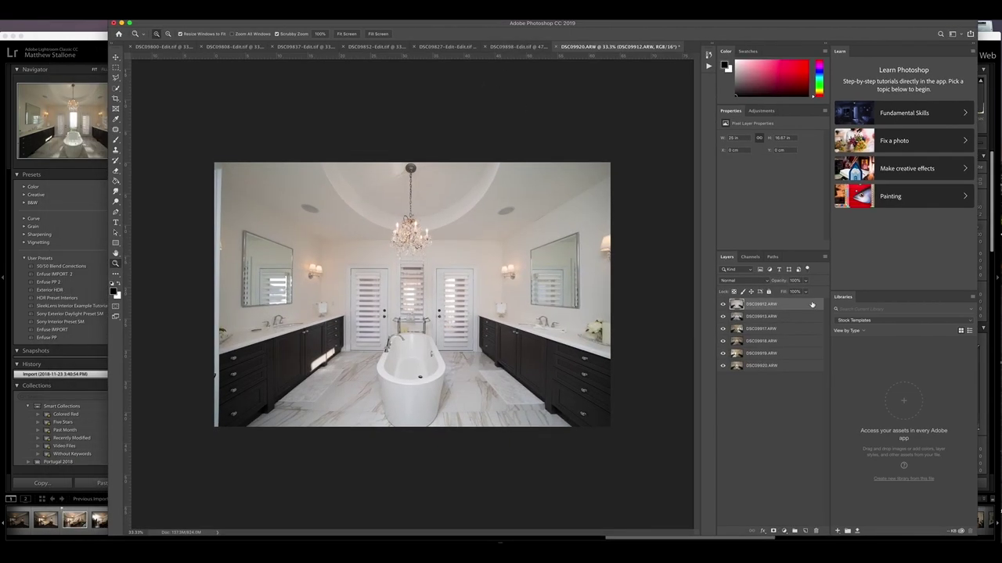
{"action": "mouse_move", "coordinate": [754, 306]}
{"action": "left_mouse_down"}
{"action": "mouse_move", "coordinate": [751, 331]}
{"action": "mouse_move", "coordinate": [748, 307]}
{"action": "left_mouse_up"}
{"action": "left_click", "coordinate": [723, 306]}
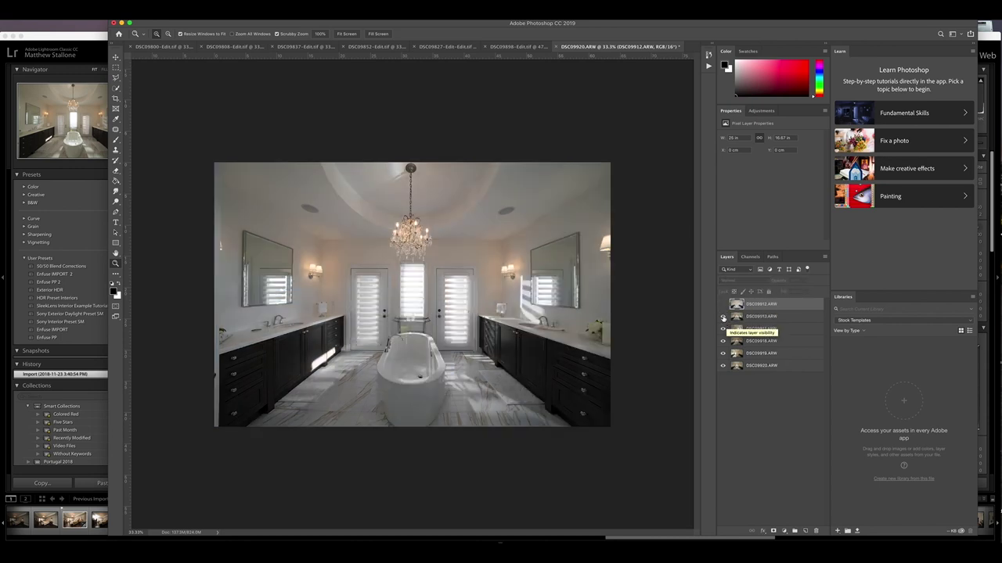
{"action": "left_click", "coordinate": [722, 316]}
{"action": "left_click", "coordinate": [722, 316]}
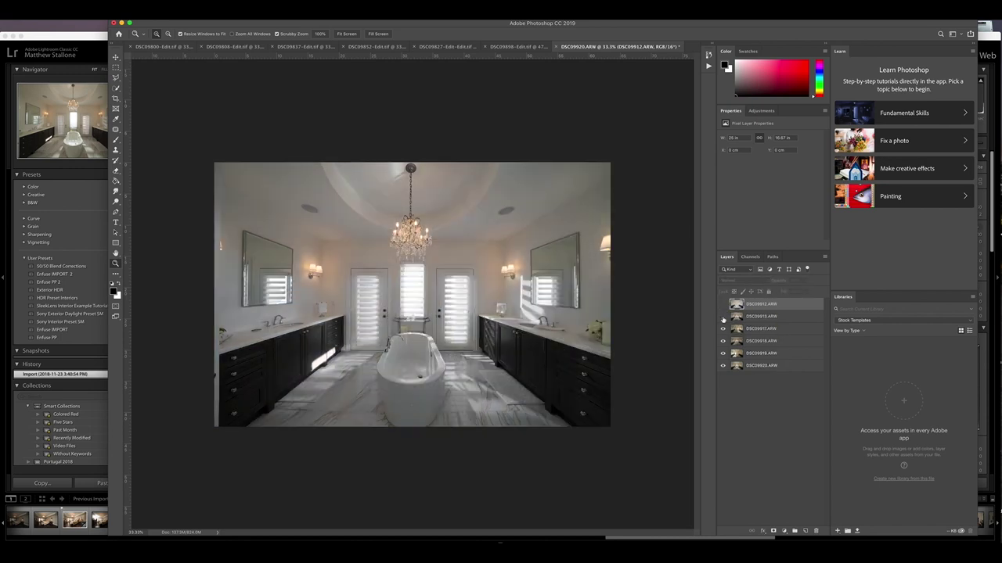
{"action": "left_click", "coordinate": [722, 317]}
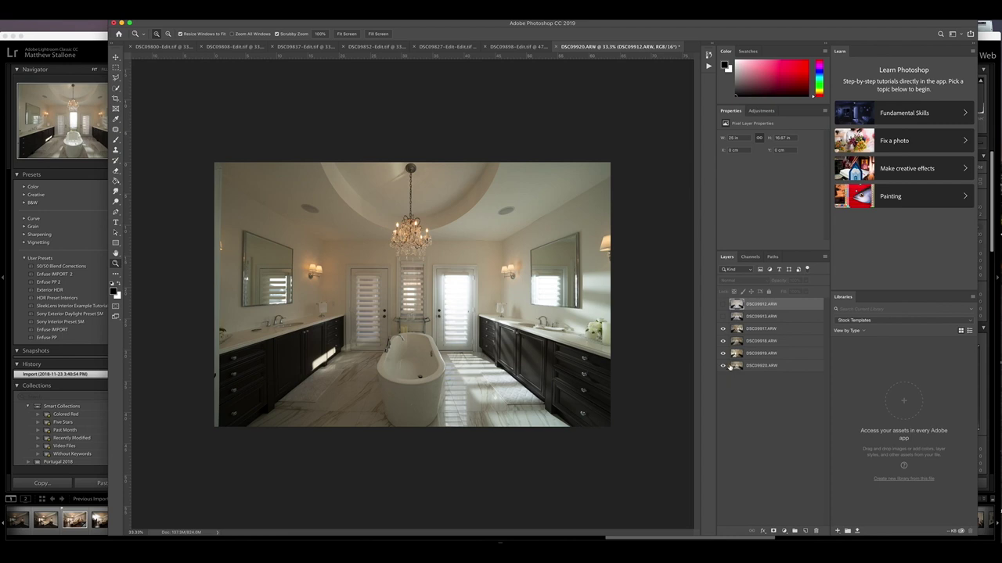
{"action": "left_click", "coordinate": [723, 328]}
{"action": "left_click", "coordinate": [722, 341]}
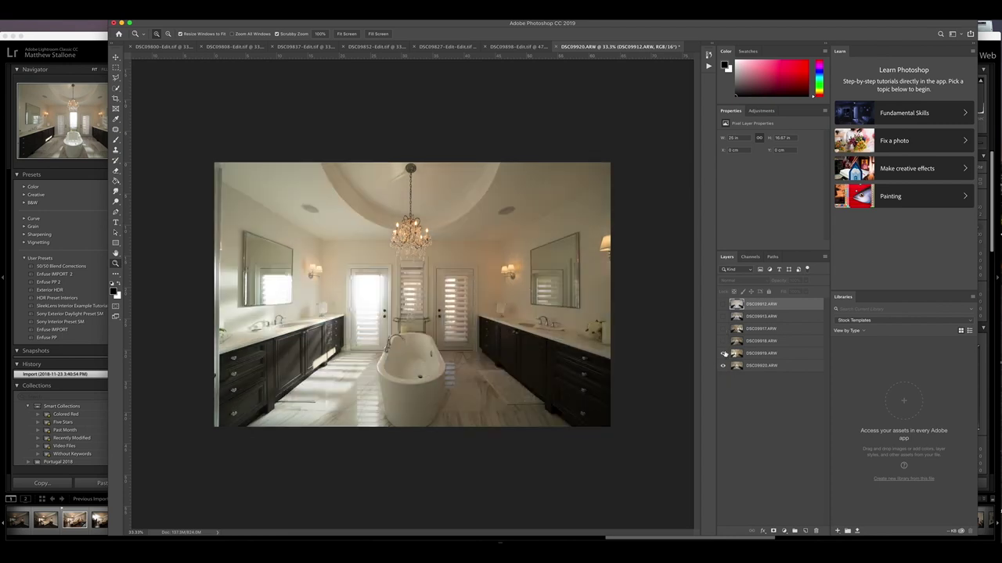
{"action": "left_click", "coordinate": [723, 353]}
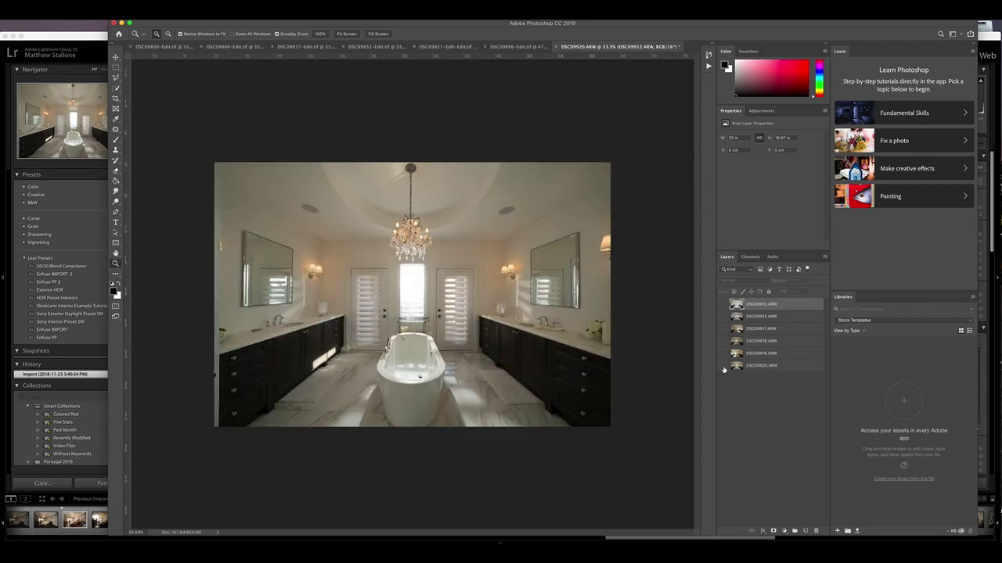
{"action": "left_click", "coordinate": [724, 366]}
{"action": "left_click", "coordinate": [724, 366]}
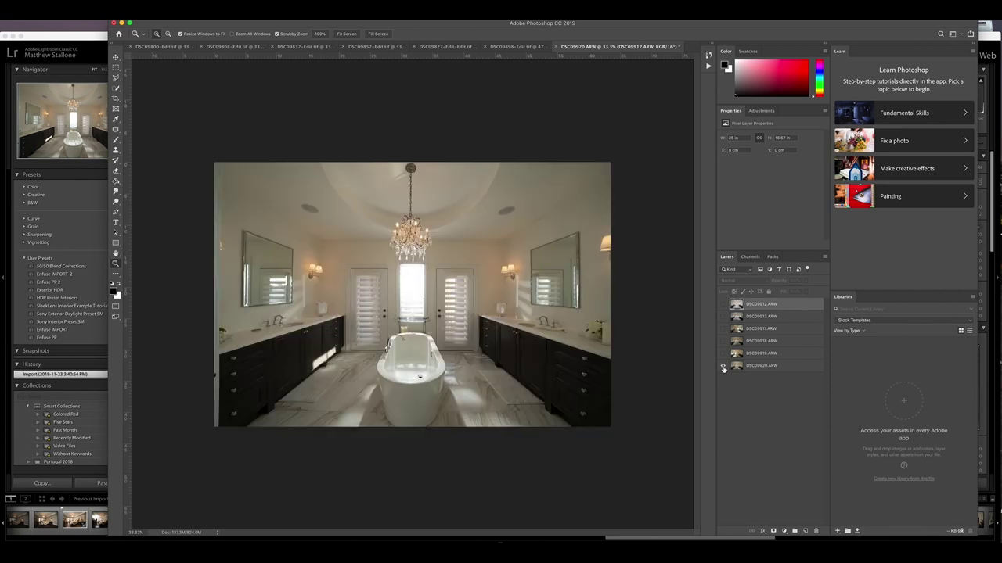
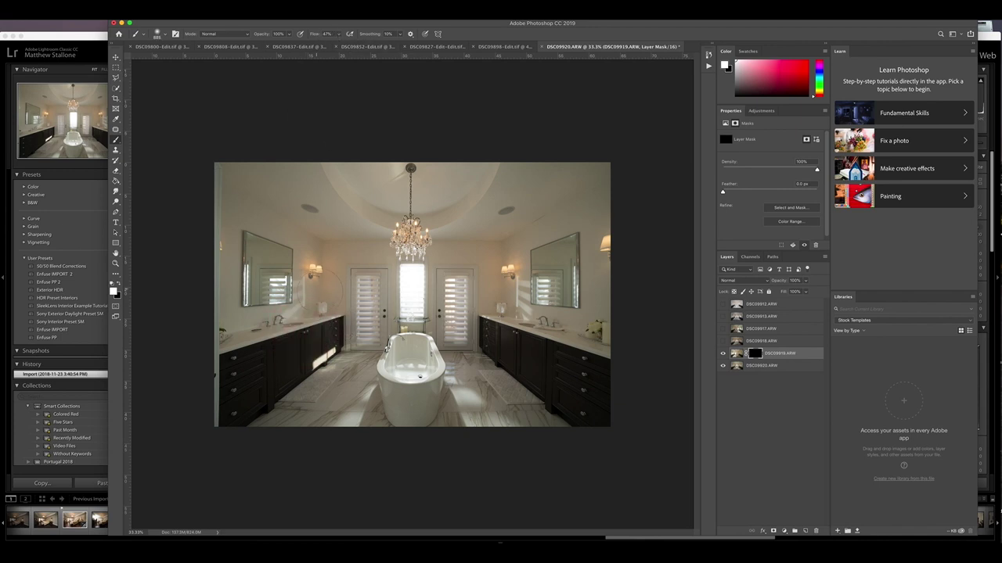
- Paint white at 47% flow on the DSC09919.ARW layer mask over the left wall, vanity and floor of the bathroom
{"action": "mouse_move", "coordinate": [317, 344]}
{"action": "left_mouse_down"}
{"action": "mouse_move", "coordinate": [243, 376]}
{"action": "mouse_move", "coordinate": [325, 337]}
{"action": "mouse_move", "coordinate": [251, 406]}
{"action": "mouse_move", "coordinate": [227, 356]}
{"action": "mouse_move", "coordinate": [182, 386]}
{"action": "mouse_move", "coordinate": [325, 284]}
{"action": "mouse_move", "coordinate": [235, 244]}
{"action": "left_mouse_up"}
{"action": "mouse_move", "coordinate": [211, 197]}
{"action": "left_mouse_down"}
{"action": "mouse_move", "coordinate": [297, 234]}
{"action": "mouse_move", "coordinate": [319, 417]}
{"action": "left_mouse_up"}
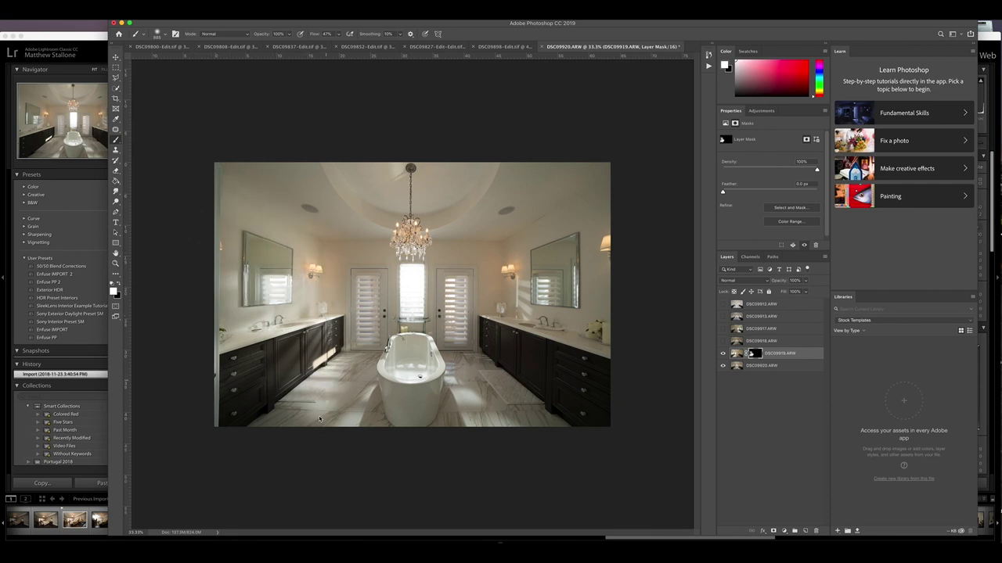
{"action": "mouse_move", "coordinate": [340, 266]}
{"action": "left_mouse_down"}
{"action": "mouse_move", "coordinate": [352, 301]}
{"action": "mouse_move", "coordinate": [167, 439]}
{"action": "mouse_move", "coordinate": [328, 419]}
{"action": "mouse_move", "coordinate": [219, 387]}
{"action": "mouse_move", "coordinate": [266, 356]}
{"action": "mouse_move", "coordinate": [235, 331]}
{"action": "mouse_move", "coordinate": [244, 322]}
{"action": "mouse_move", "coordinate": [193, 229]}
{"action": "mouse_move", "coordinate": [229, 251]}
{"action": "mouse_move", "coordinate": [220, 179]}
{"action": "mouse_move", "coordinate": [311, 238]}
{"action": "mouse_move", "coordinate": [359, 380]}
{"action": "mouse_move", "coordinate": [320, 203]}
{"action": "mouse_move", "coordinate": [227, 156]}
{"action": "mouse_move", "coordinate": [317, 196]}
{"action": "mouse_move", "coordinate": [259, 145]}
{"action": "mouse_move", "coordinate": [335, 231]}
{"action": "left_mouse_up"}
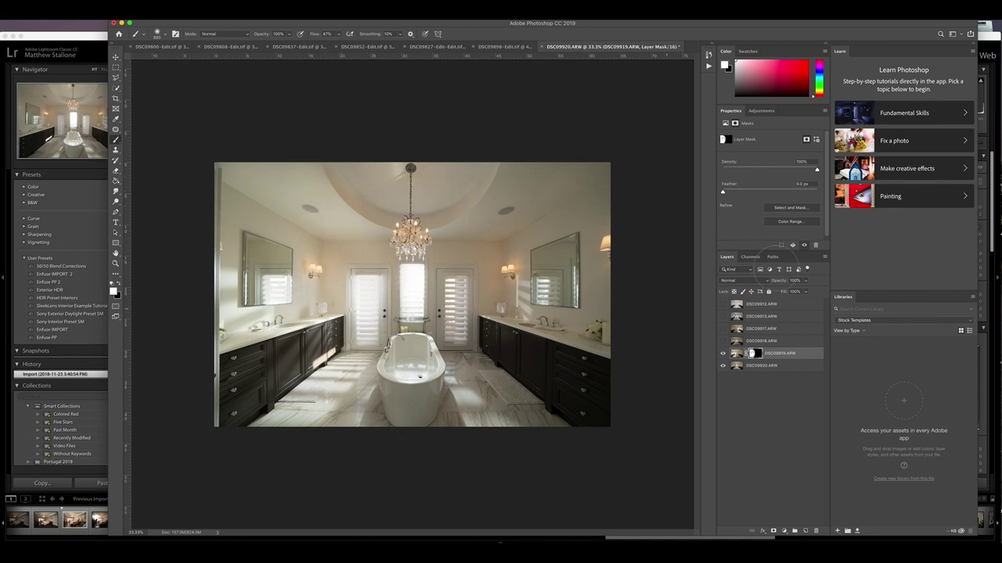
- Toggle the DSC09918.ARW layer on and off to compare it with the blend, and leave it hidden
{"action": "left_click", "coordinate": [761, 341]}
{"action": "left_click", "coordinate": [723, 341]}
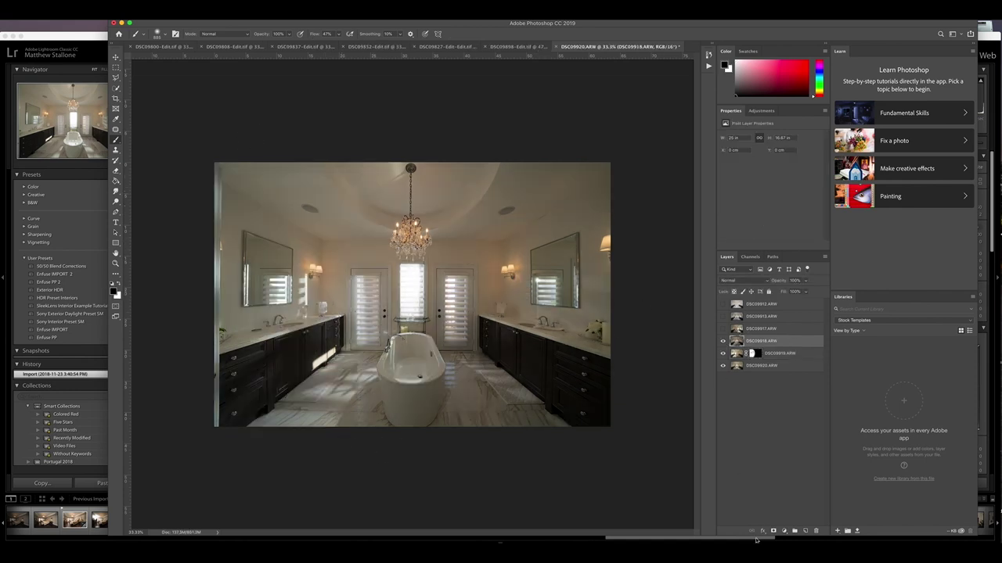
{"action": "left_click", "coordinate": [722, 341]}
{"action": "left_click", "coordinate": [722, 342]}
{"action": "left_click", "coordinate": [723, 341]}
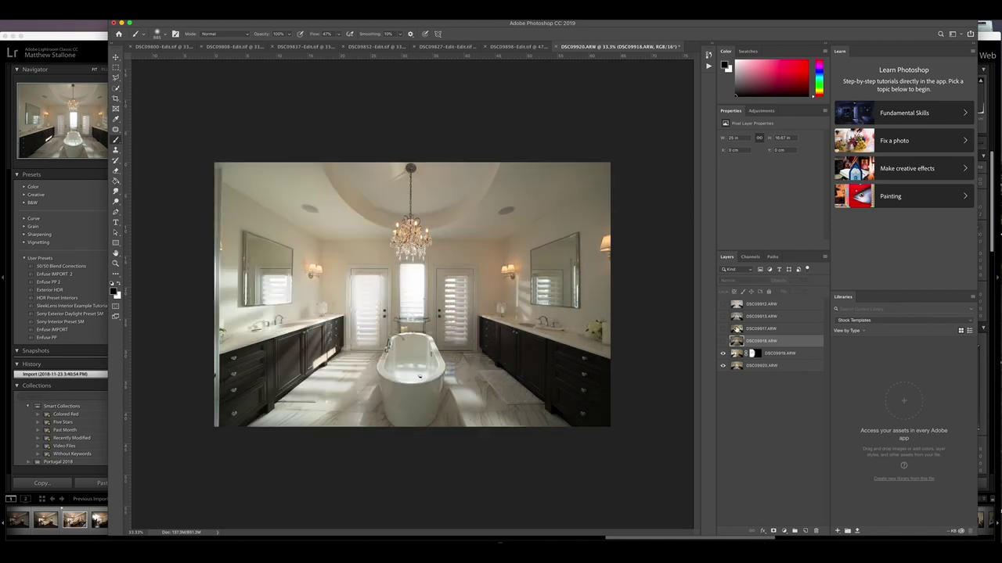
- Show the DSC09917.ARW layer and add a black layer mask that hides its content
{"action": "left_click", "coordinate": [739, 329]}
{"action": "left_click", "coordinate": [722, 329]}
{"action": "left_click", "coordinate": [773, 531], "text": "alt"}
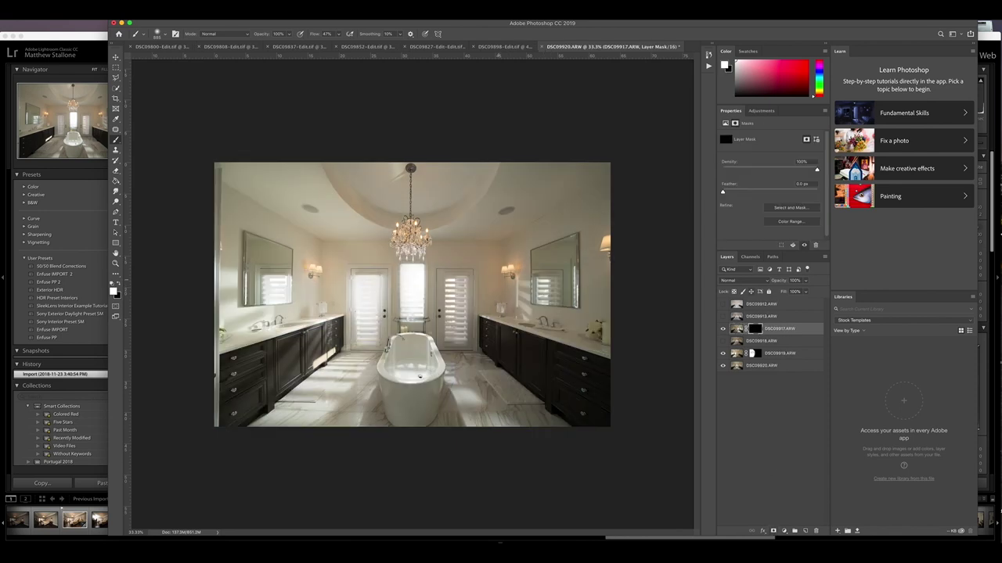
- Enlarge the brush and paint white on the DSC09917.ARW mask over the right wall, vanity and floor
{"action": "key", "text": "bracketright"}
{"action": "key", "text": "bracketright"}
{"action": "key", "text": "bracketright"}
{"action": "key", "text": "bracketright"}
{"action": "key", "text": "bracketright"}
{"action": "mouse_move", "coordinate": [469, 305]}
{"action": "left_mouse_down"}
{"action": "mouse_move", "coordinate": [501, 352]}
{"action": "mouse_move", "coordinate": [548, 368]}
{"action": "mouse_move", "coordinate": [593, 425]}
{"action": "mouse_move", "coordinate": [509, 336]}
{"action": "mouse_move", "coordinate": [595, 344]}
{"action": "left_mouse_up"}
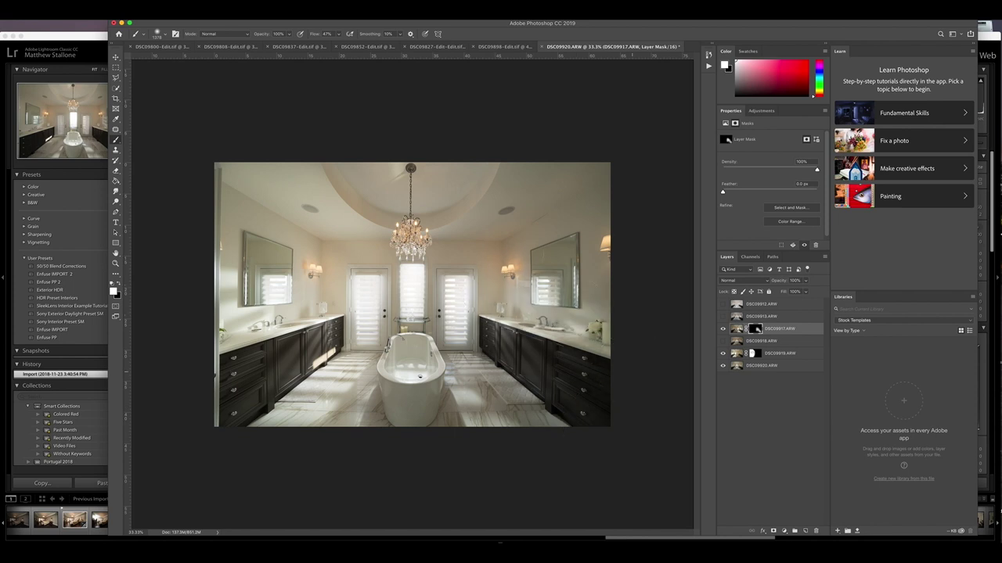
{"action": "mouse_move", "coordinate": [646, 316]}
{"action": "left_mouse_down"}
{"action": "mouse_move", "coordinate": [479, 263]}
{"action": "mouse_move", "coordinate": [606, 208]}
{"action": "mouse_move", "coordinate": [593, 205]}
{"action": "mouse_move", "coordinate": [589, 422]}
{"action": "mouse_move", "coordinate": [592, 414]}
{"action": "mouse_move", "coordinate": [509, 429]}
{"action": "left_mouse_up"}
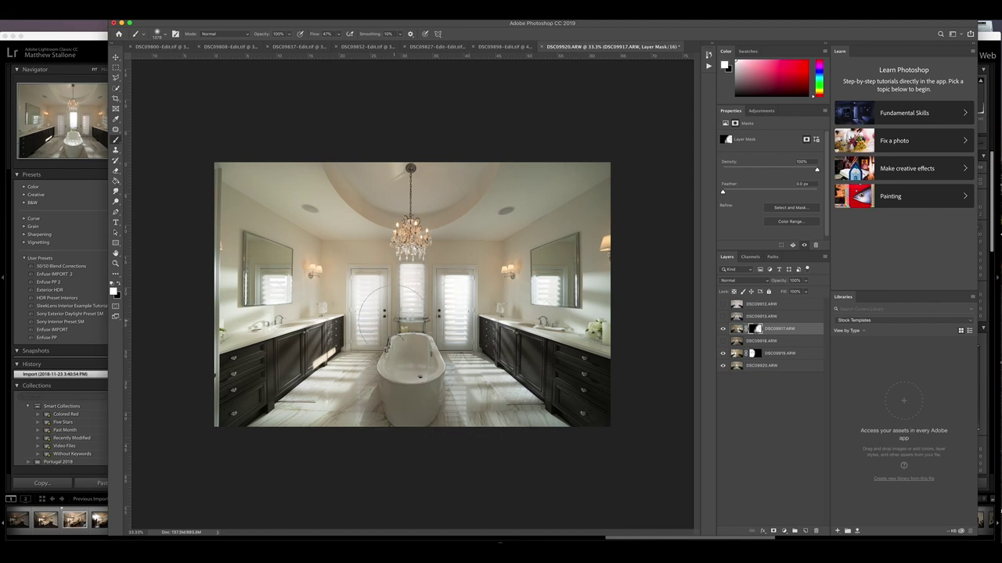
{"action": "key", "text": "x"}
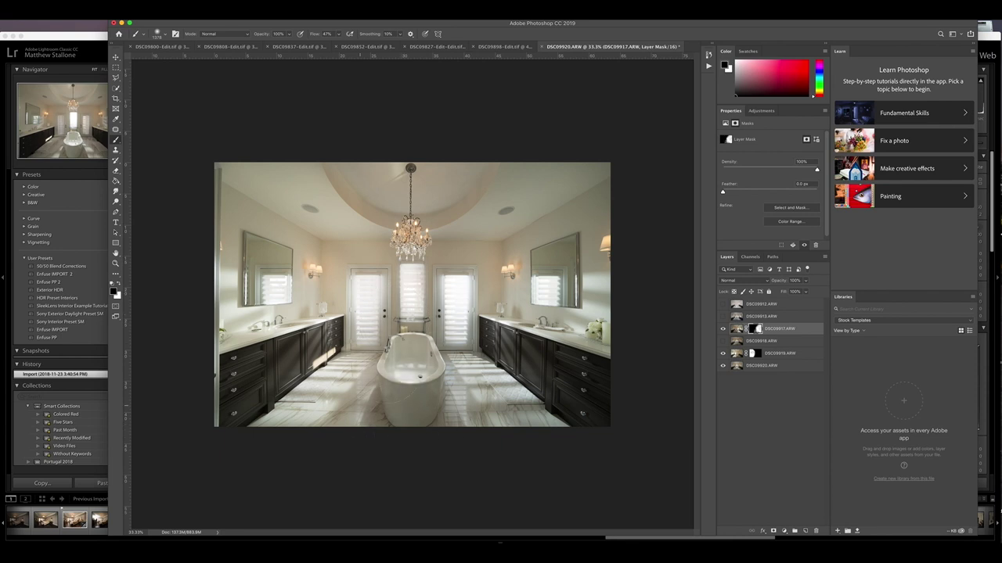
{"action": "key", "text": "x"}
{"action": "left_click_drag", "start_coordinate": [446, 356], "coordinate": [548, 415]}
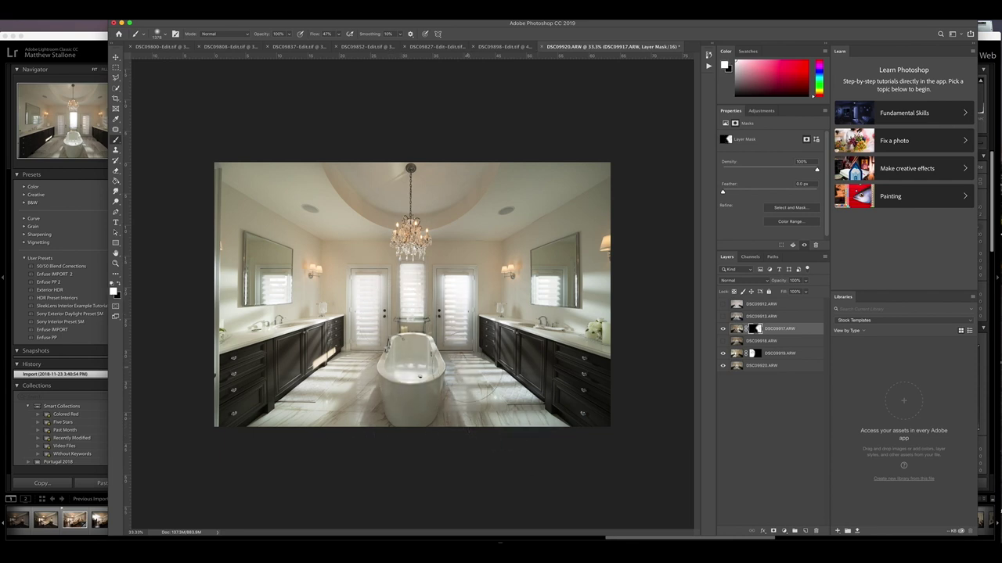
- Paint black on the DSC09917.ARW mask over the bathtub with a smaller brush to restore the exposure beneath
{"action": "key", "text": "x"}
{"action": "left_click", "coordinate": [407, 376]}
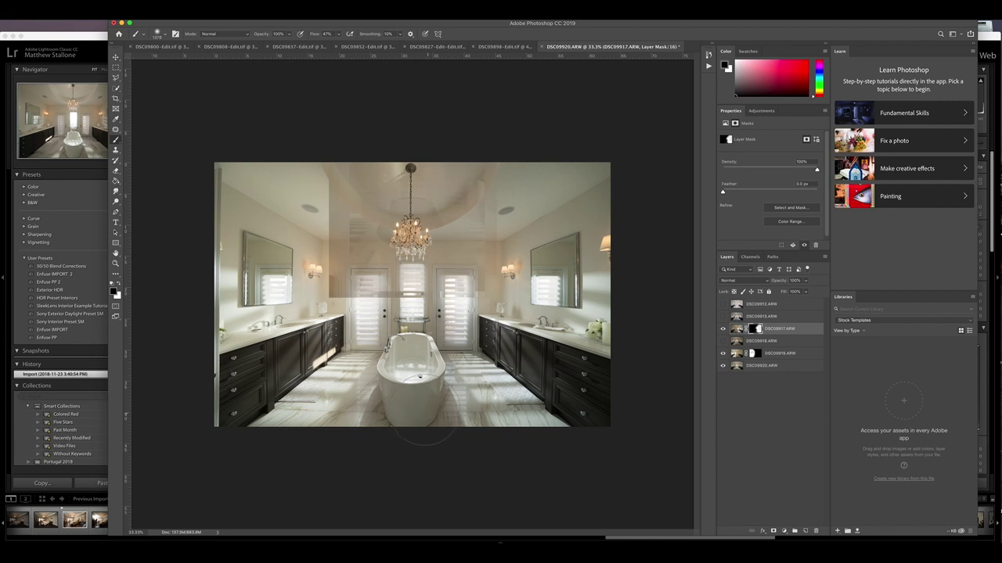
{"action": "left_click_drag", "start_coordinate": [454, 360], "coordinate": [415, 369], "text": "ctrl+alt"}
{"action": "key", "text": "x"}
{"action": "key", "text": "x"}
{"action": "left_click", "coordinate": [420, 364]}
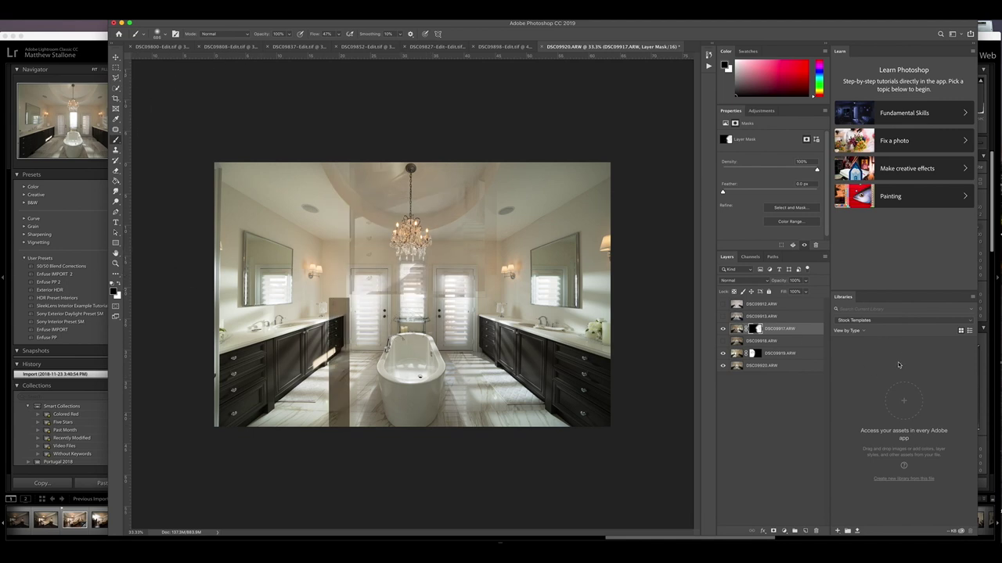
- Toggle the DSC09913.ARW layer on and off to compare it with the blend, and leave it hidden
{"action": "left_click", "coordinate": [723, 318]}
{"action": "left_click", "coordinate": [723, 318]}
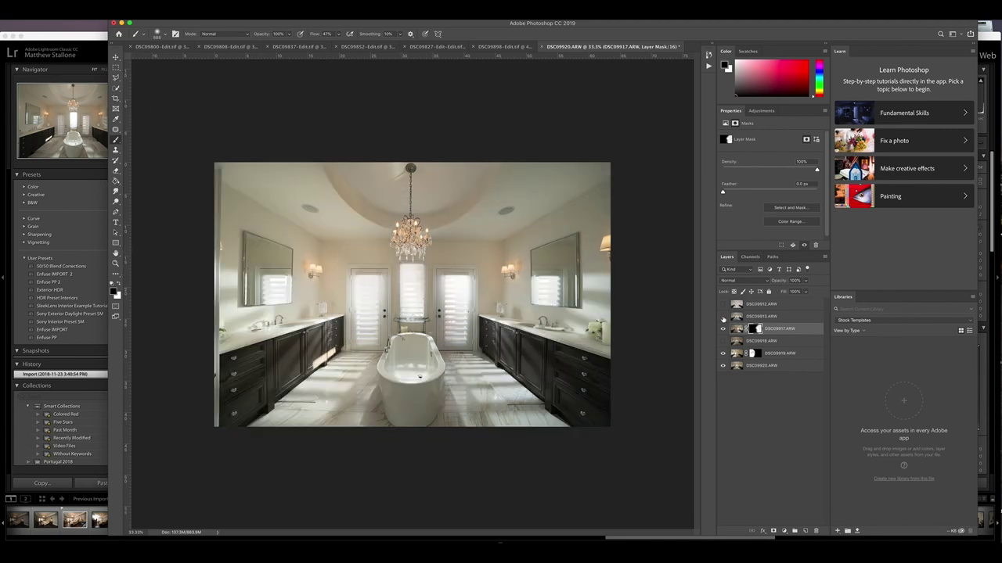
{"action": "left_click", "coordinate": [723, 317]}
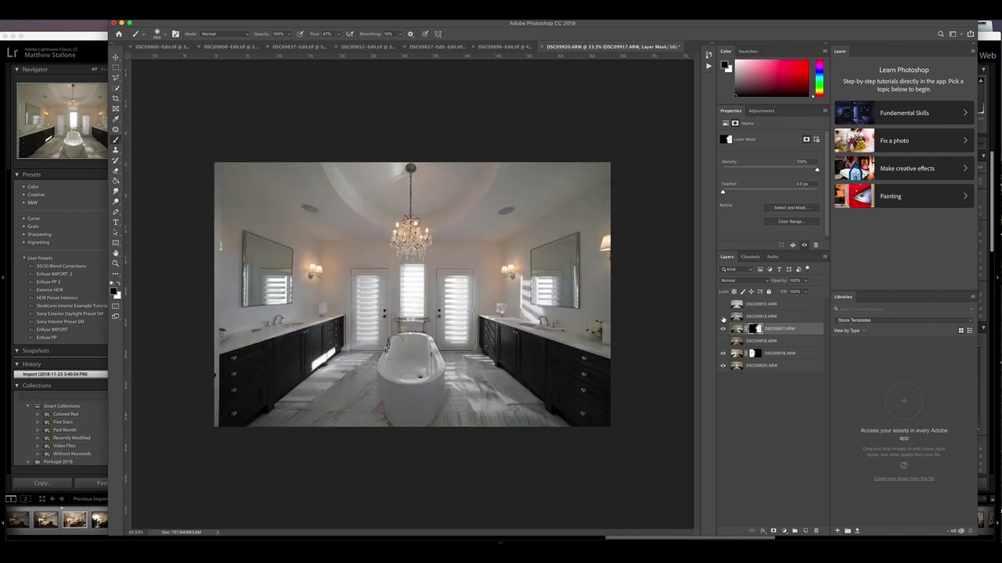
{"action": "left_click", "coordinate": [724, 317]}
- Show the top DSC09912.ARW layer and give it a black layer mask
{"action": "left_click", "coordinate": [723, 305]}
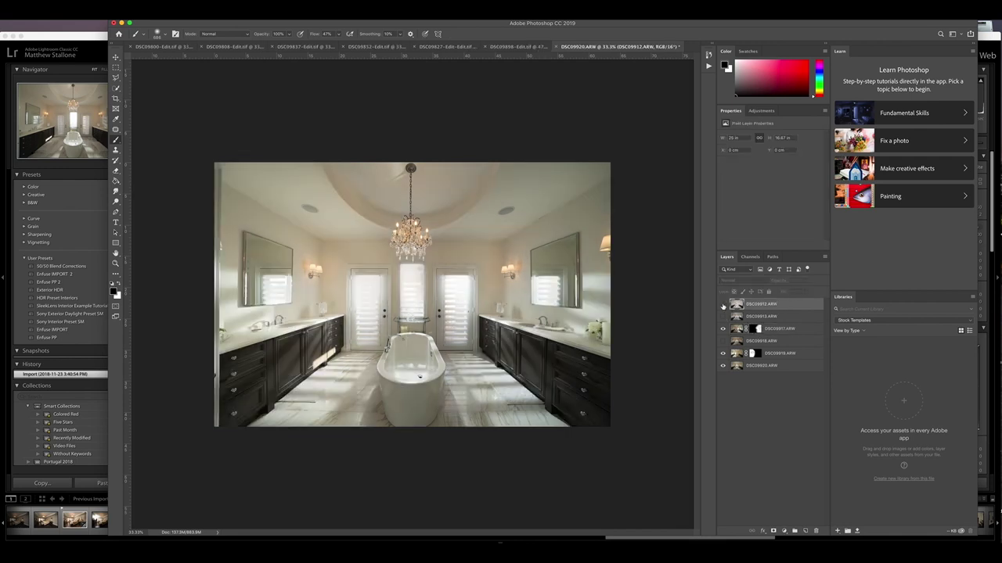
{"action": "left_click", "coordinate": [723, 305]}
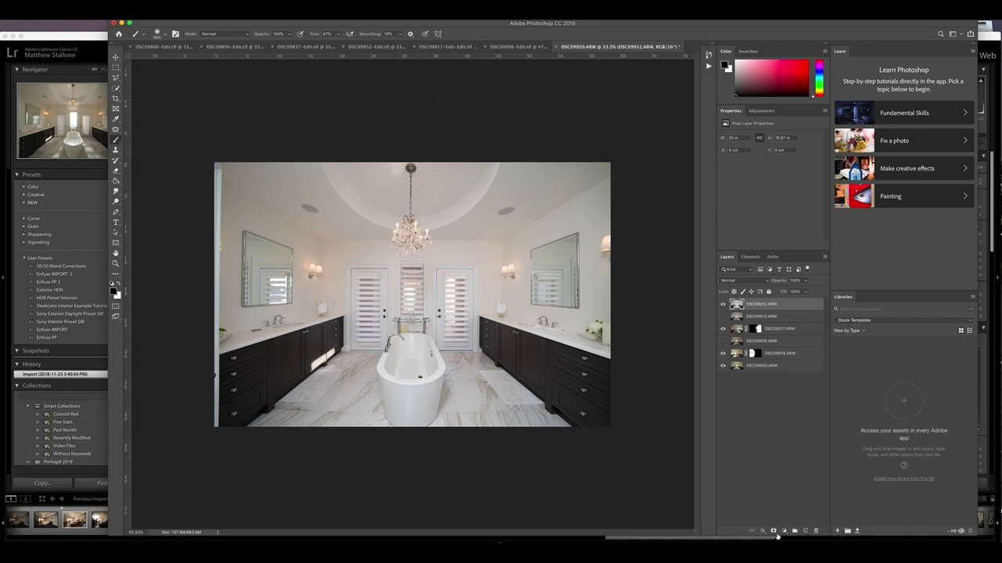
{"action": "left_click", "coordinate": [773, 531], "text": "alt"}
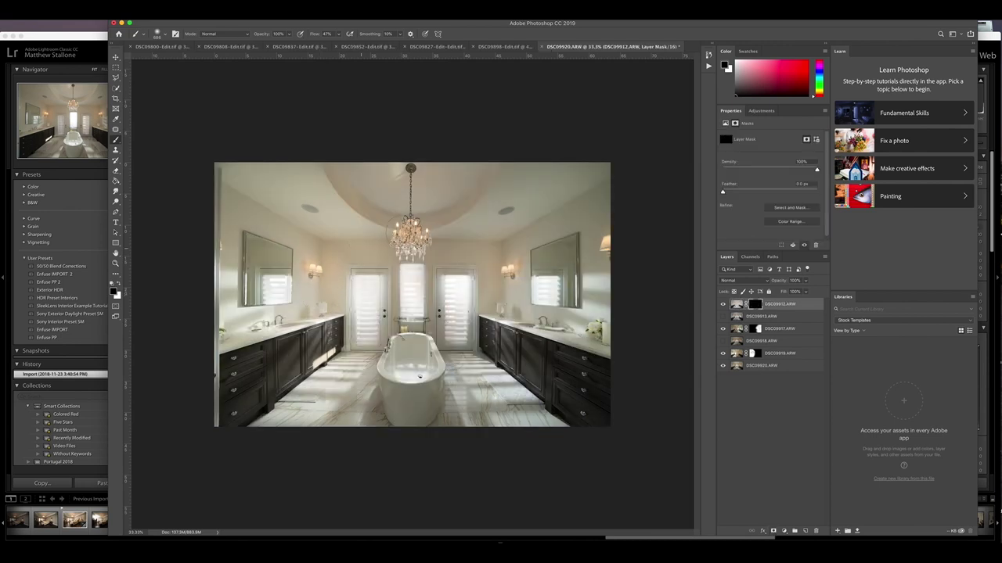
- Paint white on the DSC09912.ARW mask over the right vanity, ceiling and left side with a larger brush at 23% flow
{"action": "left_click_drag", "start_coordinate": [283, 280], "coordinate": [344, 279]}
{"action": "left_click", "coordinate": [339, 36]}
{"action": "key", "text": "x"}
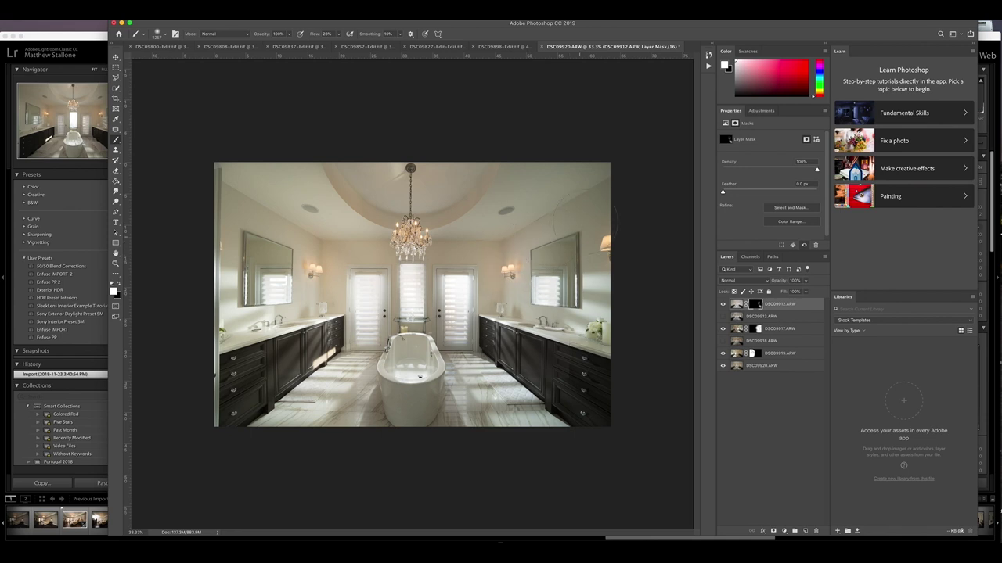
{"action": "left_click_drag", "start_coordinate": [587, 235], "coordinate": [583, 379]}
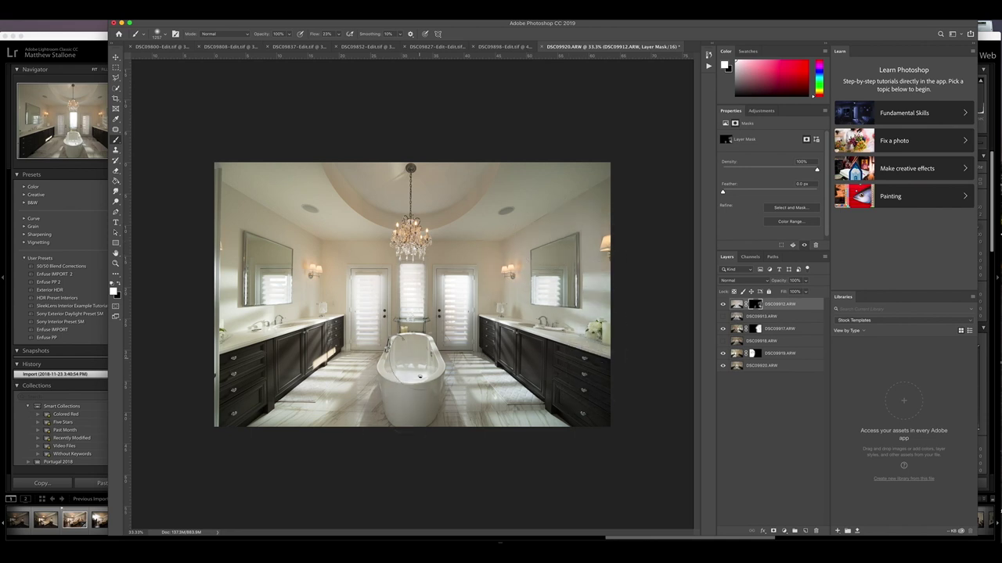
{"action": "mouse_move", "coordinate": [485, 204]}
{"action": "left_mouse_down"}
{"action": "mouse_move", "coordinate": [391, 309]}
{"action": "mouse_move", "coordinate": [414, 274]}
{"action": "mouse_move", "coordinate": [407, 196]}
{"action": "left_mouse_up"}
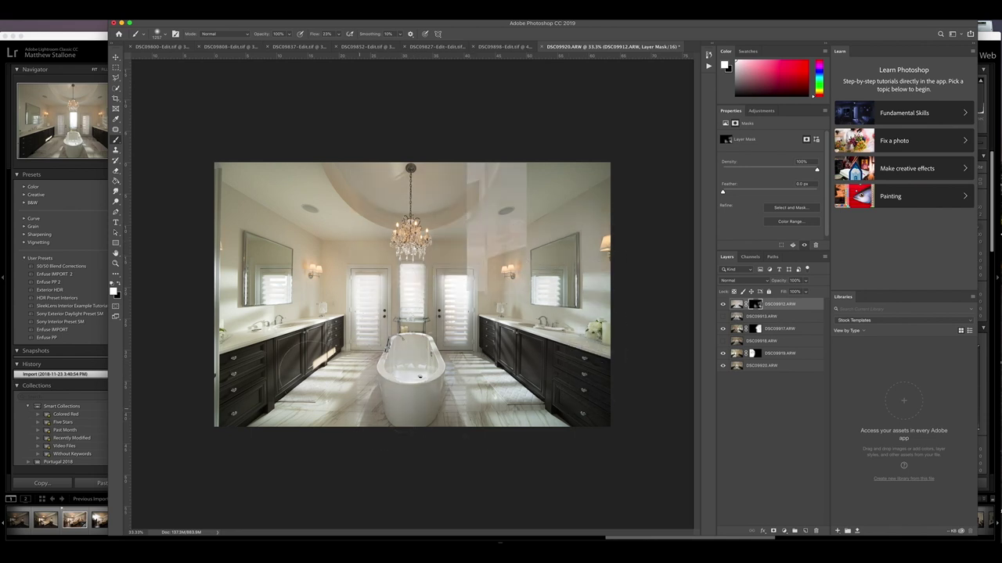
{"action": "mouse_move", "coordinate": [239, 398]}
{"action": "left_mouse_down"}
{"action": "mouse_move", "coordinate": [258, 384]}
{"action": "mouse_move", "coordinate": [242, 367]}
{"action": "mouse_move", "coordinate": [240, 243]}
{"action": "left_mouse_up"}
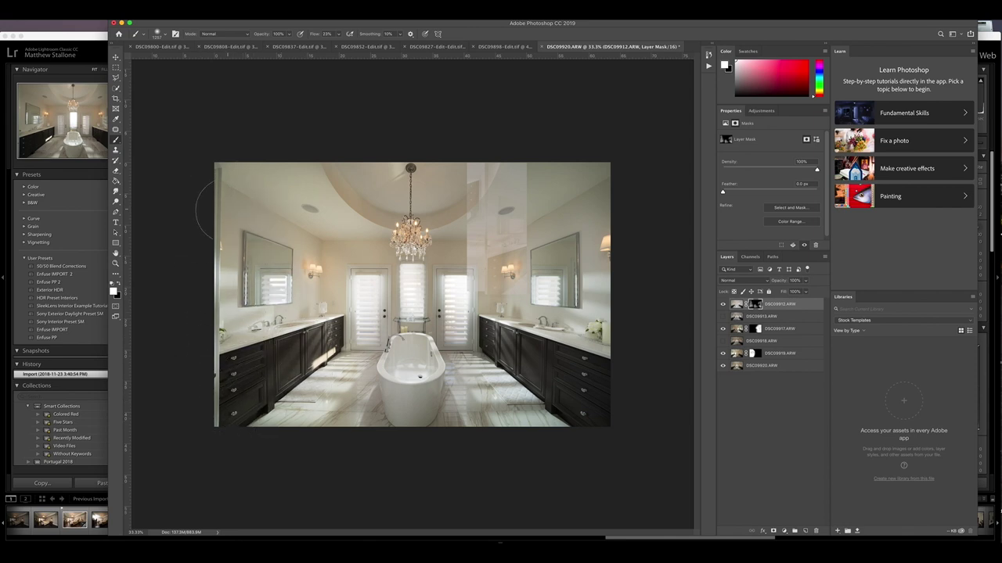
- Undo and redo the last mask change to compare, and paint white over the windows with a smaller brush
{"action": "key", "text": "super+z"}
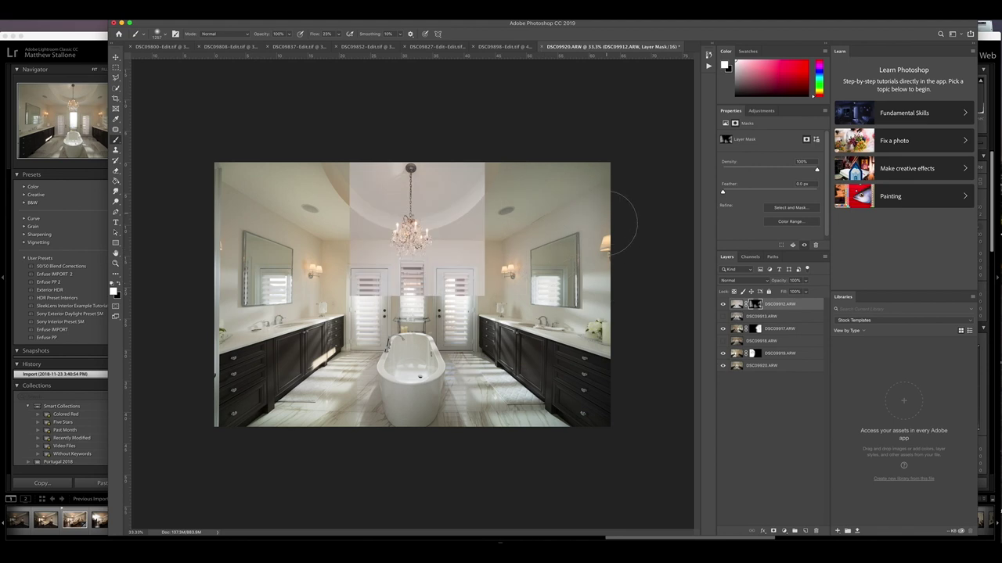
{"action": "key", "text": "super+shift+z"}
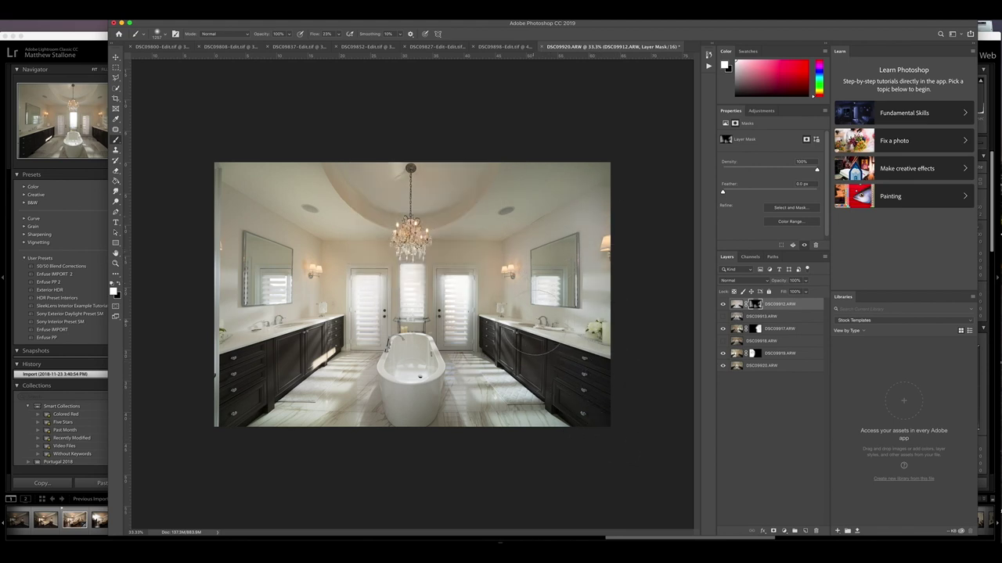
{"action": "left_click_drag", "start_coordinate": [397, 334], "coordinate": [344, 334]}
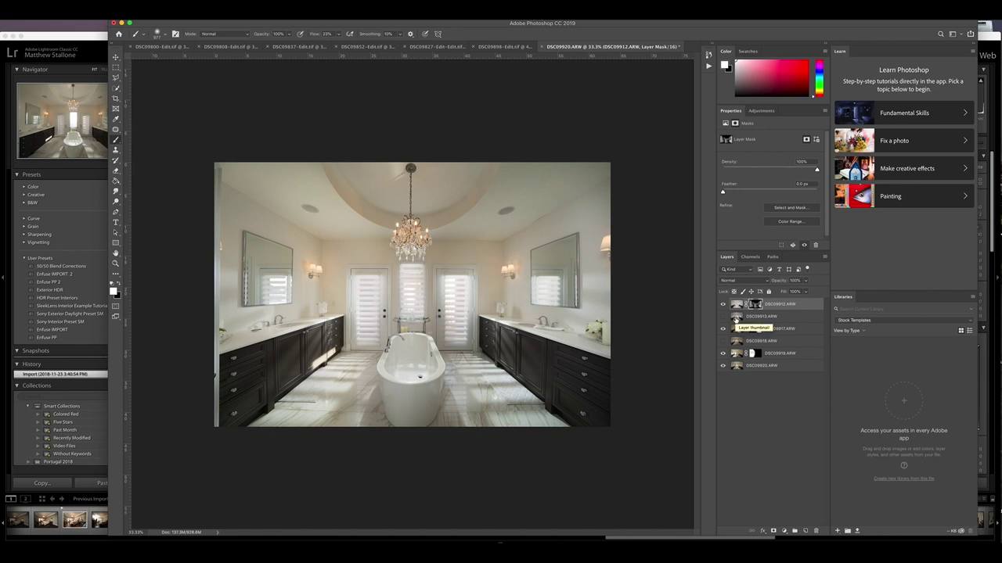
- Move the DSC09913.ARW layer to the top of the stack and toggle its visibility to compare it with the blend
{"action": "left_click", "coordinate": [735, 317]}
{"action": "left_click_drag", "start_coordinate": [735, 317], "coordinate": [737, 312]}
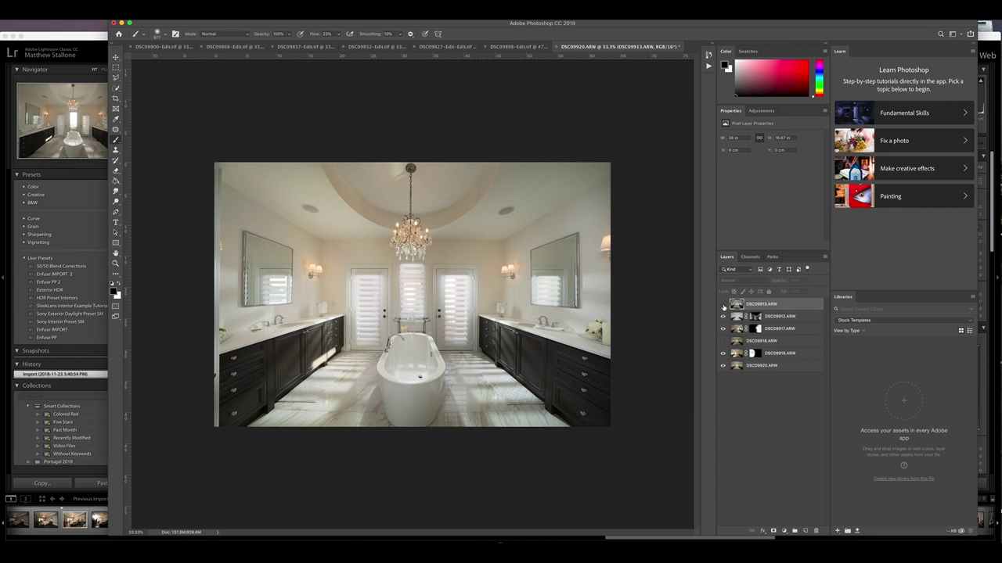
{"action": "left_click", "coordinate": [723, 305]}
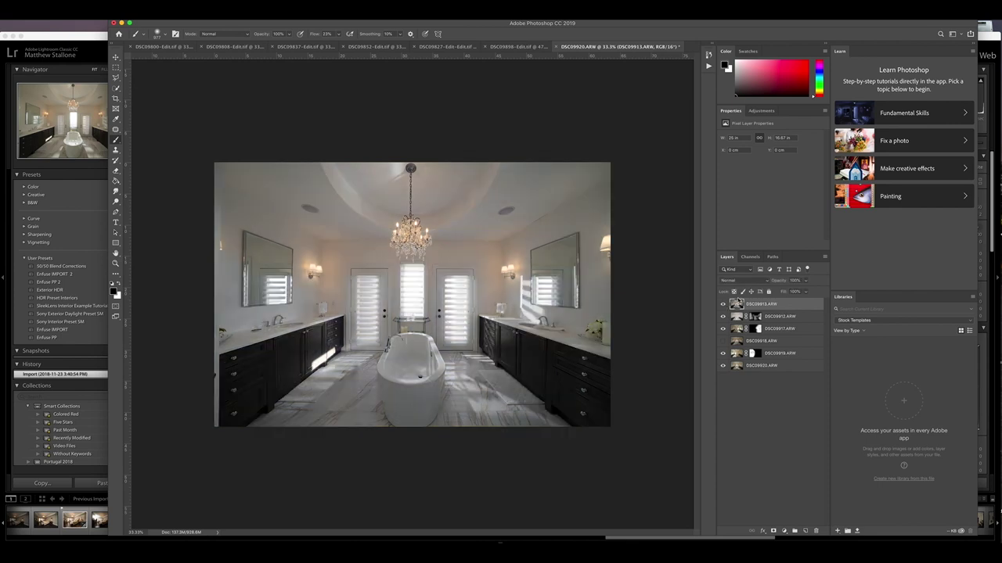
{"action": "left_click", "coordinate": [723, 304]}
{"action": "left_click", "coordinate": [723, 304]}
{"action": "left_click", "coordinate": [723, 304]}
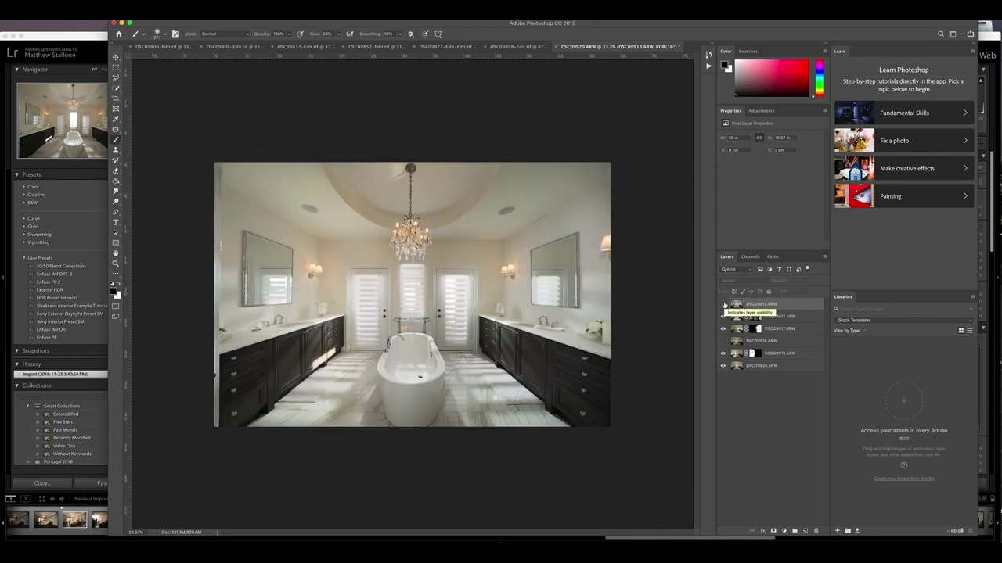
{"action": "left_click", "coordinate": [724, 304]}
{"action": "left_click", "coordinate": [723, 304]}
{"action": "left_click", "coordinate": [723, 305]}
{"action": "left_click", "coordinate": [723, 304]}
{"action": "left_click", "coordinate": [723, 304]}
{"action": "left_click", "coordinate": [723, 305]}
{"action": "left_click", "coordinate": [723, 304]}
{"action": "left_click", "coordinate": [723, 304]}
{"action": "left_click", "coordinate": [723, 304]}
{"action": "left_click", "coordinate": [723, 305]}
{"action": "left_click", "coordinate": [723, 305]}
{"action": "left_click", "coordinate": [723, 304]}
{"action": "left_click", "coordinate": [723, 304]}
{"action": "left_click", "coordinate": [723, 304]}
- Delete the DSC09913.ARW layer
{"action": "right_click", "coordinate": [753, 304]}
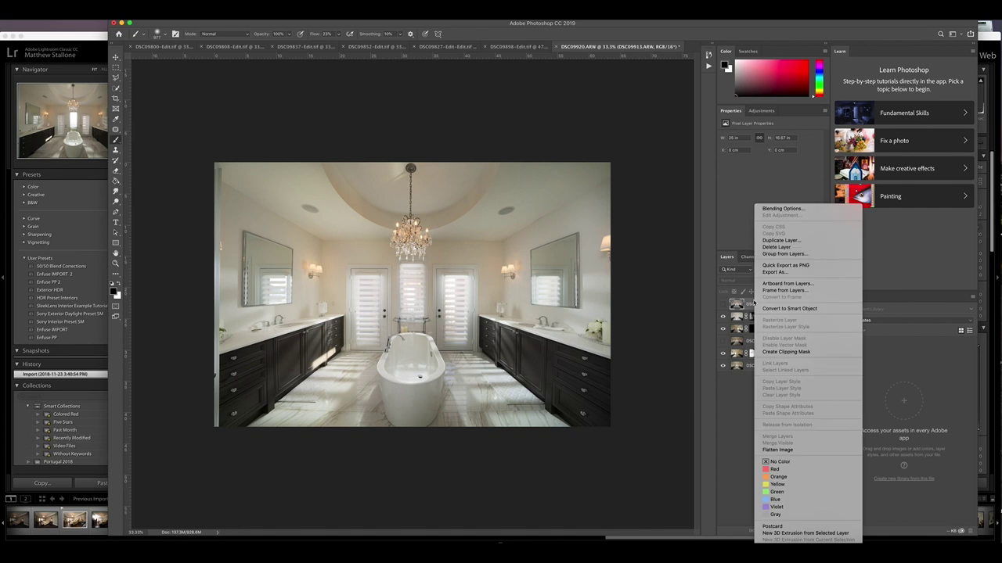
{"action": "left_click", "coordinate": [792, 247]}
{"action": "left_click", "coordinate": [563, 184]}
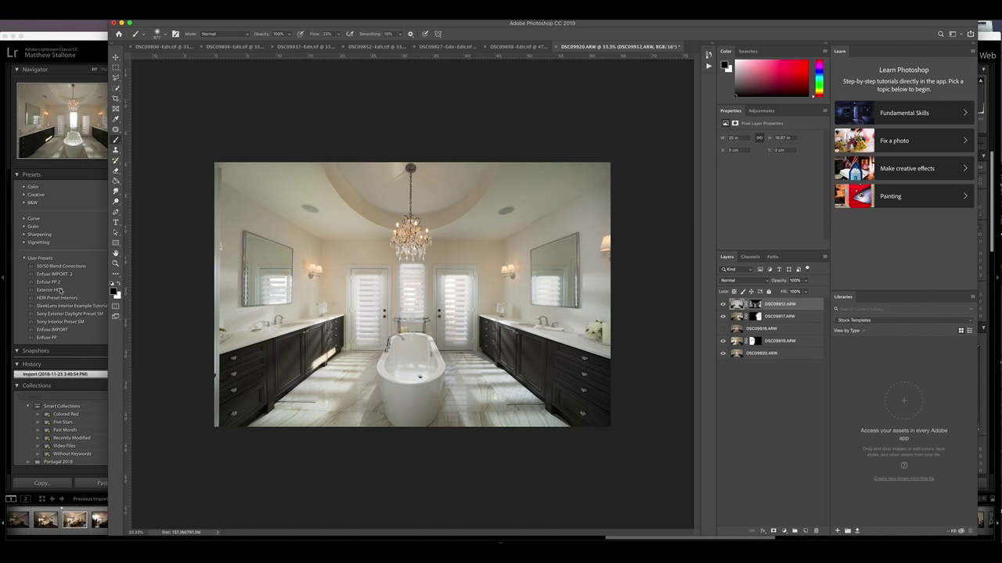
- Inspect the bathtub and floor up close, toggling the DSC09912.ARW layer to compare the blend with and without it
{"action": "left_click", "coordinate": [116, 264]}
{"action": "left_click", "coordinate": [420, 356]}
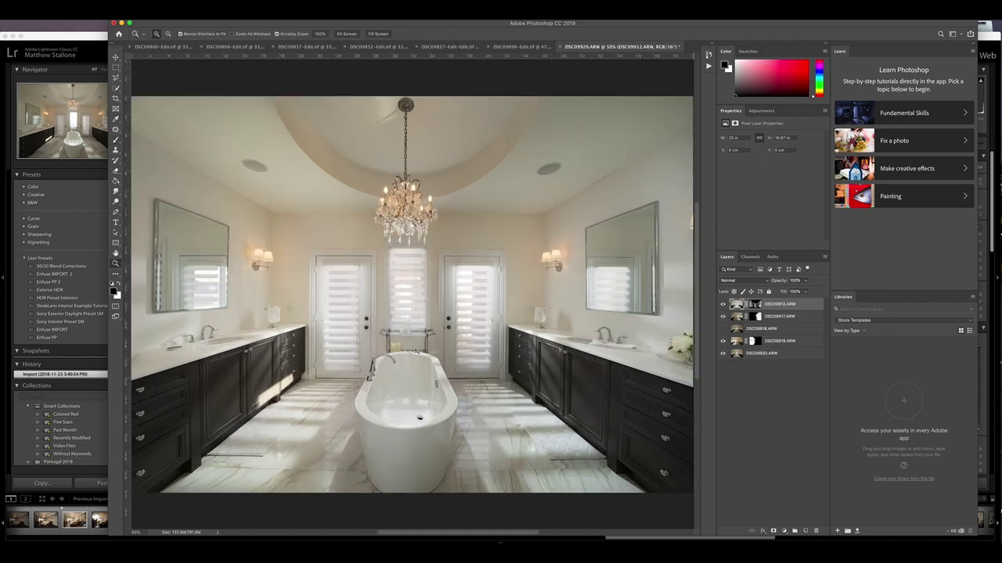
{"action": "left_click", "coordinate": [289, 411]}
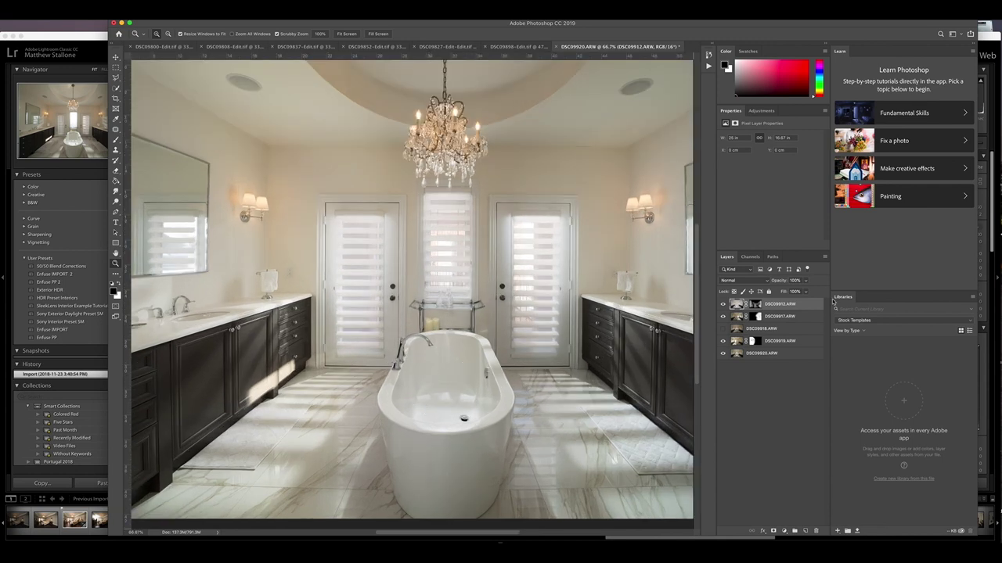
{"action": "left_click", "coordinate": [724, 304]}
{"action": "left_click", "coordinate": [723, 305]}
{"action": "left_click", "coordinate": [723, 304]}
{"action": "left_click", "coordinate": [723, 304]}
- Paint white on the DSC09912.ARW mask over the bathtub, centre window and back wall, adjusting the brush size for each area
{"action": "left_click", "coordinate": [755, 305]}
{"action": "key", "text": "b"}
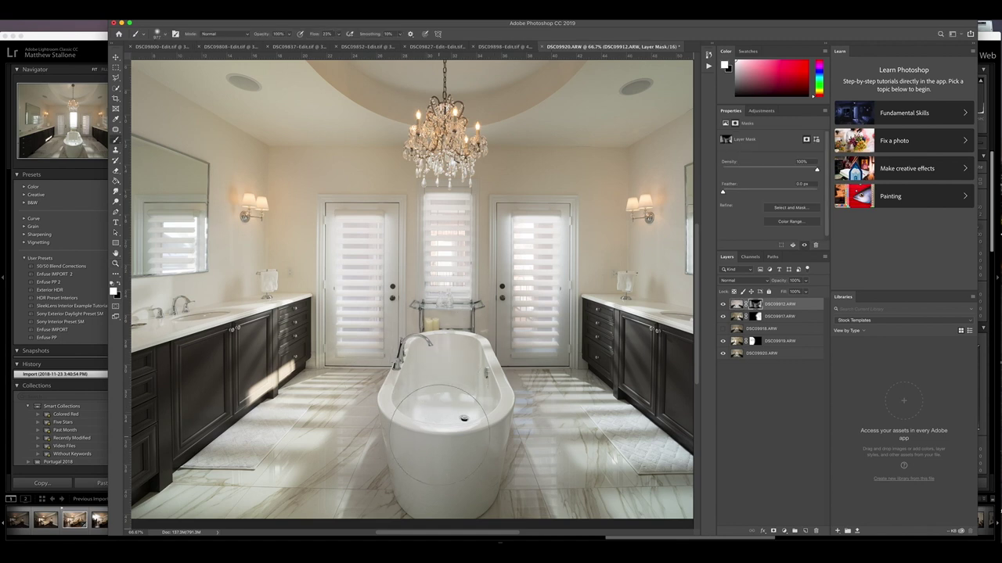
{"action": "left_click_drag", "start_coordinate": [415, 369], "coordinate": [395, 368]}
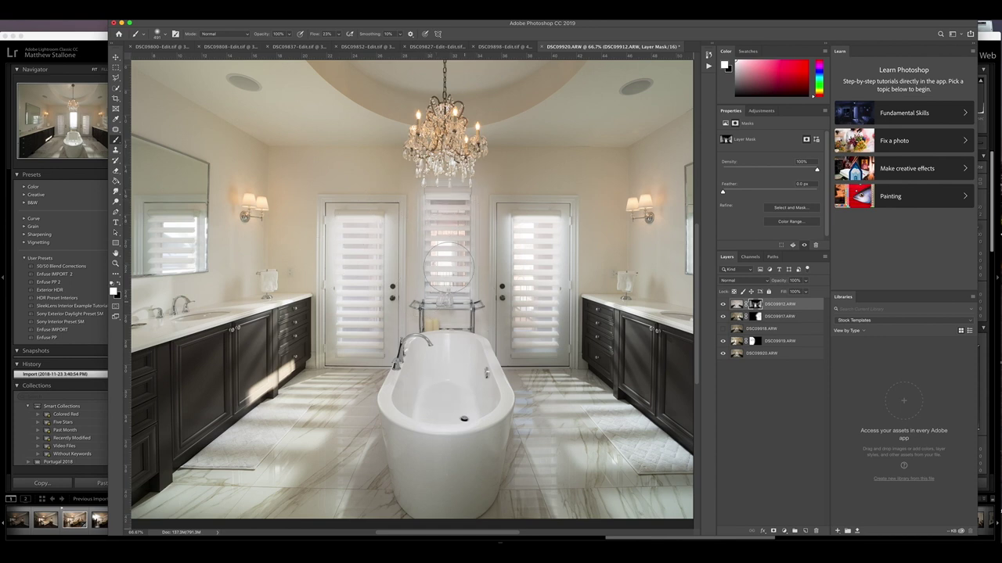
{"action": "left_click_drag", "start_coordinate": [365, 183], "coordinate": [384, 183]}
{"action": "mouse_move", "coordinate": [497, 165]}
{"action": "left_mouse_down"}
{"action": "mouse_move", "coordinate": [665, 192]}
{"action": "mouse_move", "coordinate": [587, 223]}
{"action": "mouse_move", "coordinate": [646, 309]}
{"action": "mouse_move", "coordinate": [403, 178]}
{"action": "mouse_move", "coordinate": [313, 176]}
{"action": "mouse_move", "coordinate": [403, 182]}
{"action": "mouse_move", "coordinate": [382, 115]}
{"action": "left_mouse_up"}
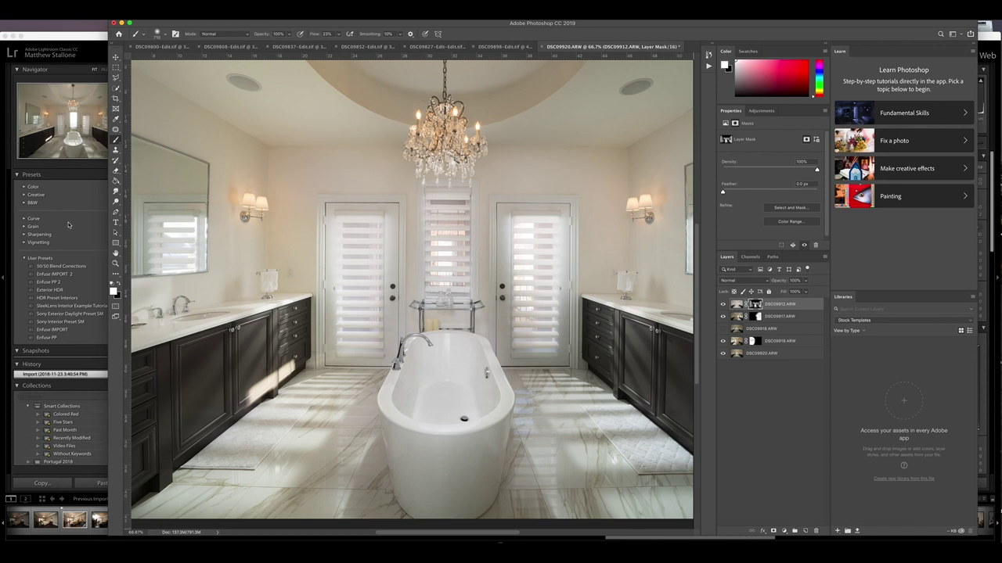
- View the whole photo and flatten the blend into a single background layer, discarding the hidden layers
{"action": "left_click", "coordinate": [115, 263]}
{"action": "right_click", "coordinate": [393, 214]}
{"action": "left_click", "coordinate": [406, 214]}
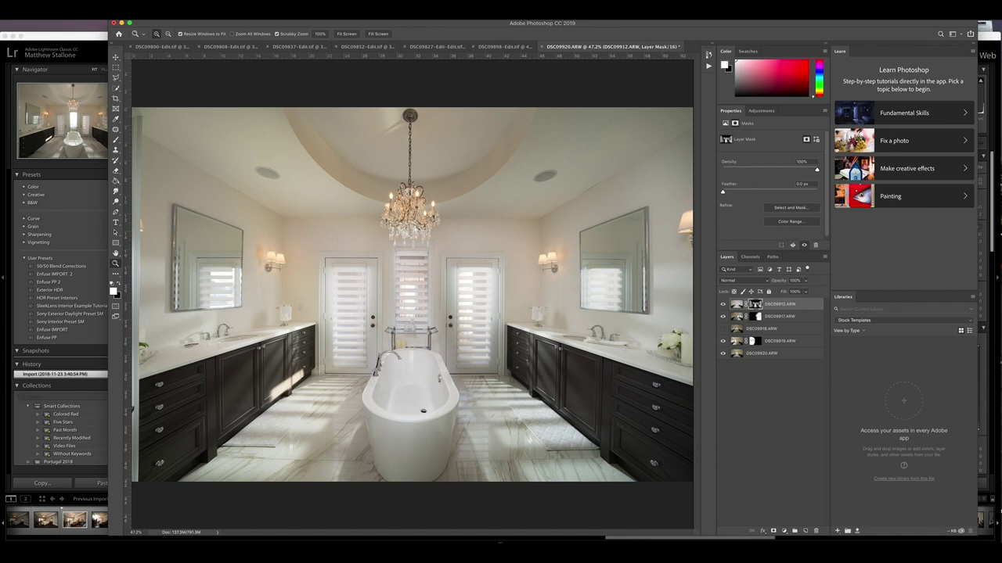
{"action": "left_click", "coordinate": [145, 9]}
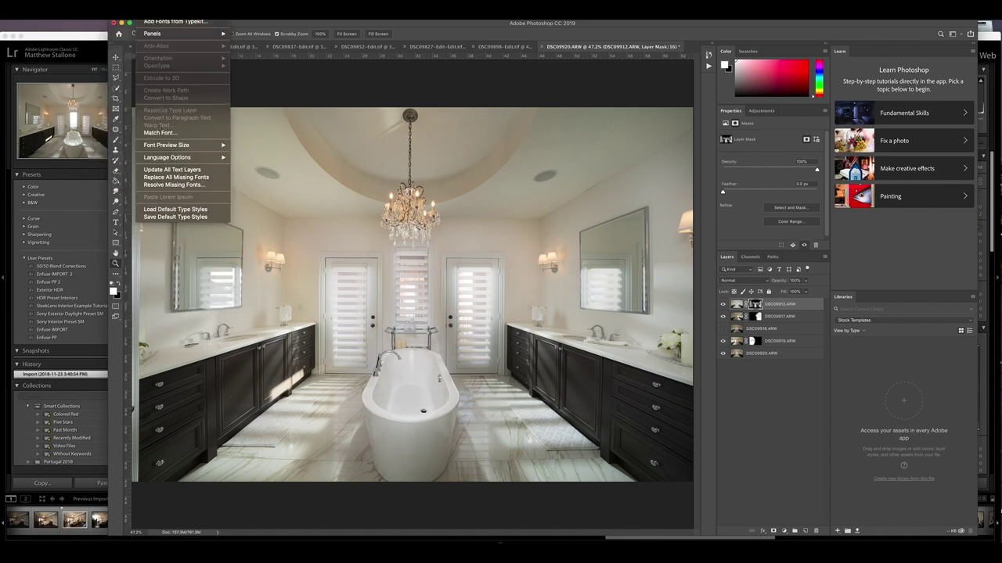
{"action": "left_click", "coordinate": [171, 322]}
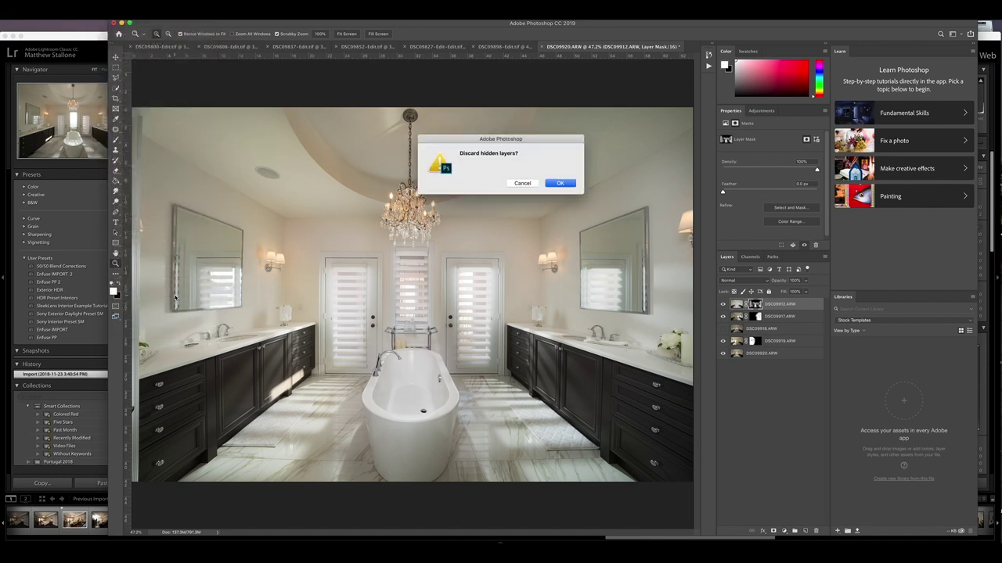
{"action": "left_click", "coordinate": [560, 184]}
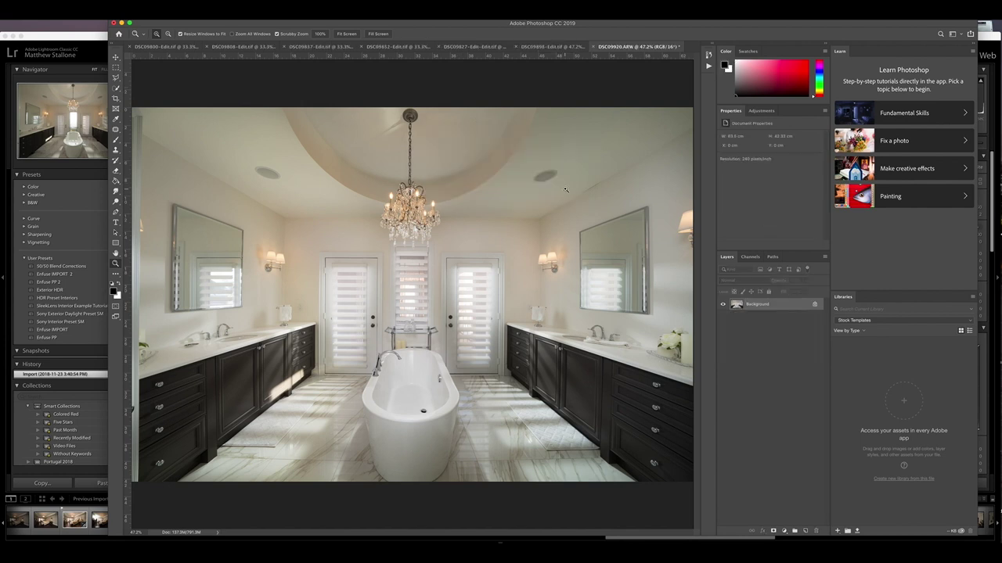
- Save the flattened image and switch to Lightroom Classic
{"action": "left_click", "coordinate": [62, 10]}
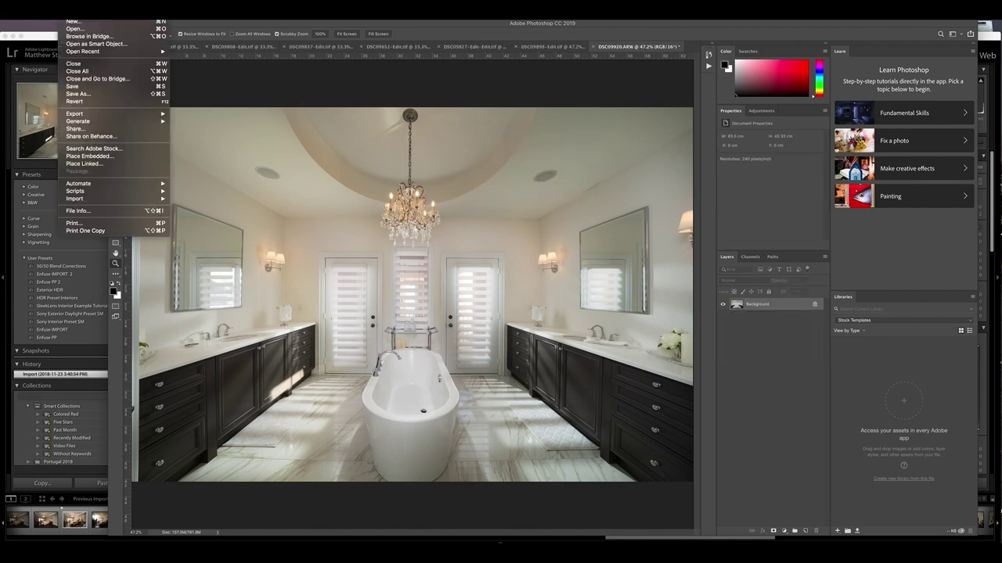
{"action": "left_click", "coordinate": [83, 85]}
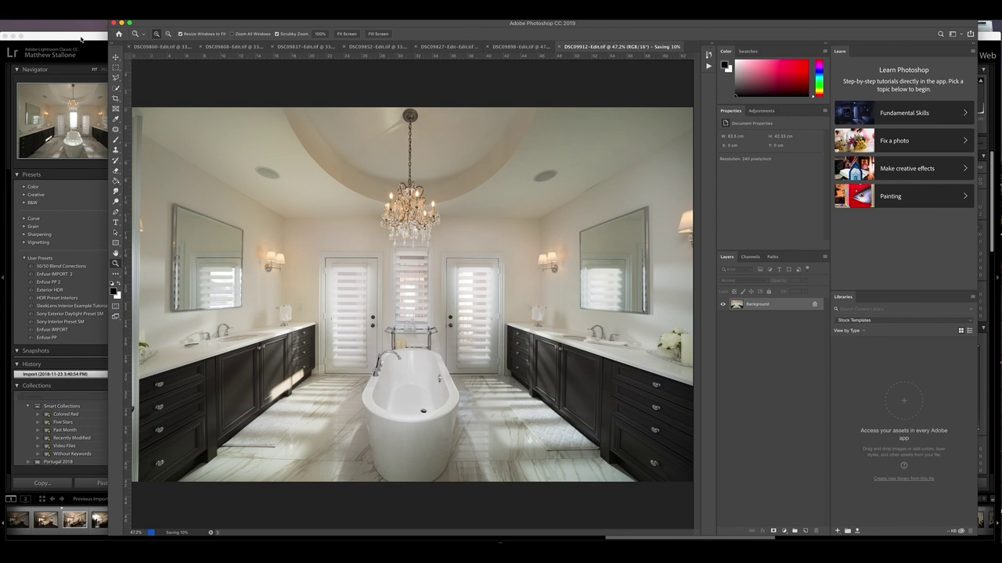
{"action": "left_click", "coordinate": [81, 38]}
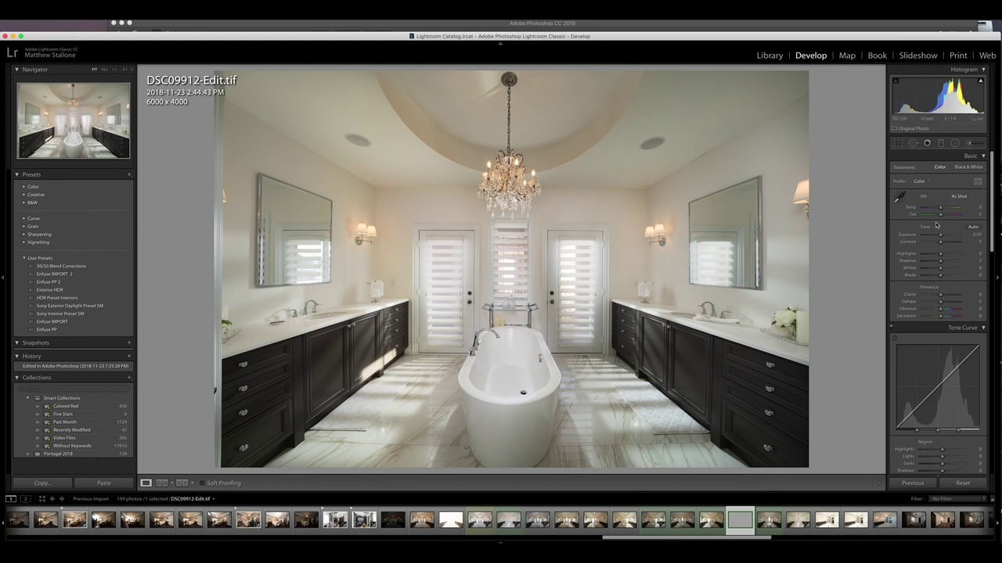
- Set Exposure to +0.30, Highlights to −31, Clarity and Dehaze to +9 and Saturation to +5, and raise Shadows on DSC09912-Edit.tif
{"action": "left_click_drag", "start_coordinate": [942, 264], "coordinate": [943, 236]}
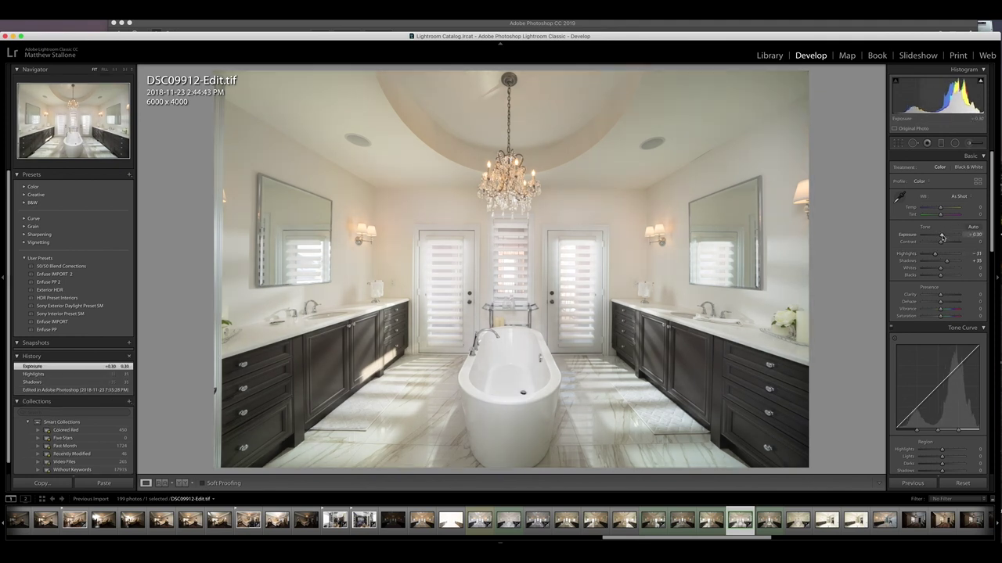
{"action": "left_click_drag", "start_coordinate": [939, 302], "coordinate": [944, 303]}
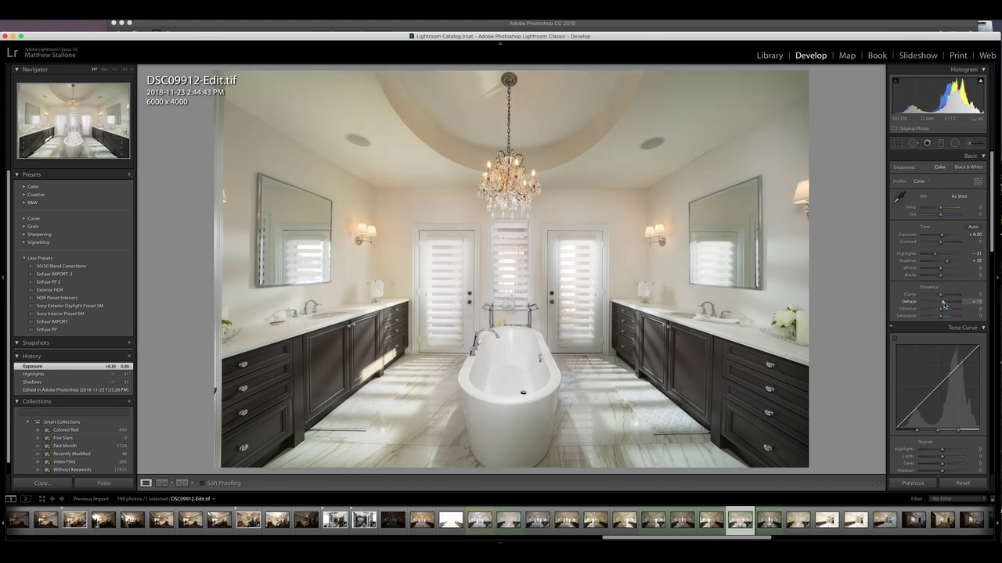
{"action": "left_click_drag", "start_coordinate": [943, 302], "coordinate": [940, 297]}
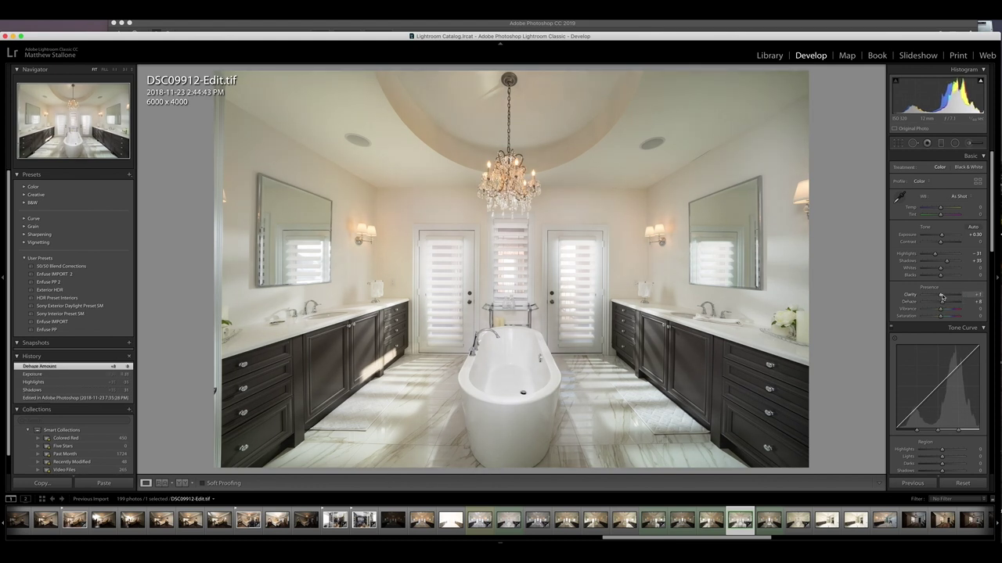
{"action": "left_click_drag", "start_coordinate": [943, 296], "coordinate": [941, 302]}
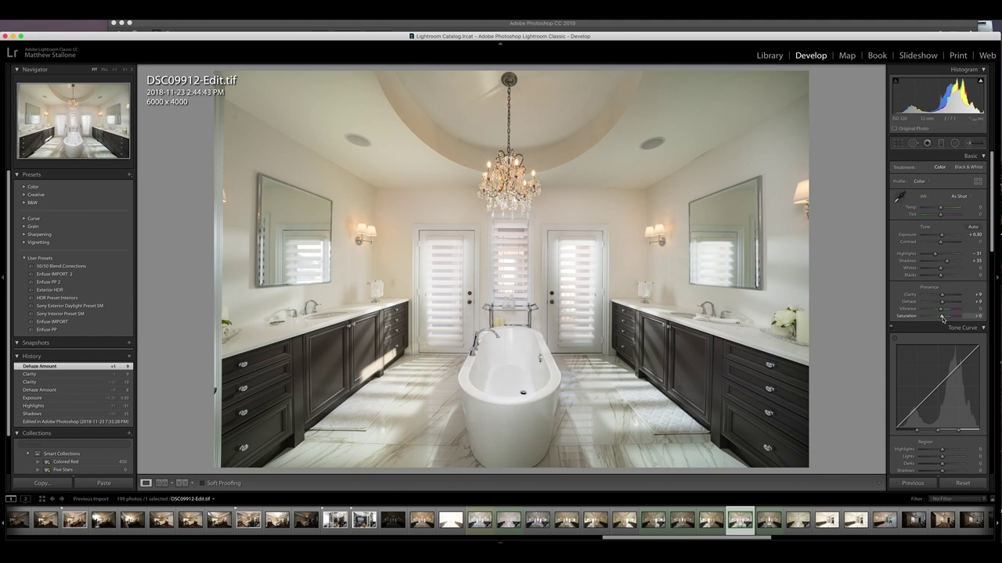
{"action": "left_click_drag", "start_coordinate": [941, 317], "coordinate": [945, 318]}
- Set the HSL saturation of both Blue and Aqua to −100
{"action": "scroll", "coordinate": [939, 309], "scroll_direction": "down", "scroll_amount": 5}
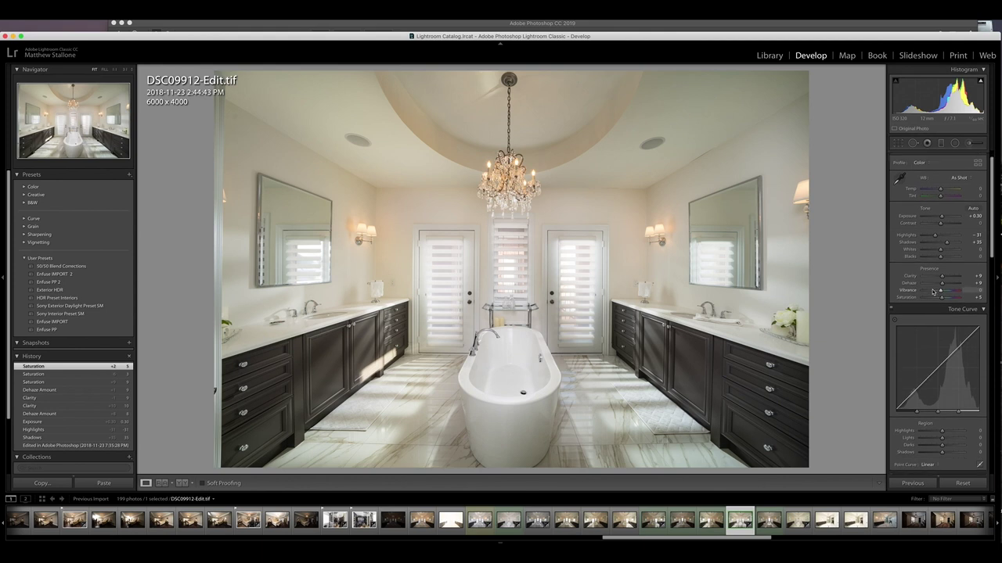
{"action": "scroll", "coordinate": [933, 294], "scroll_direction": "down", "scroll_amount": 2}
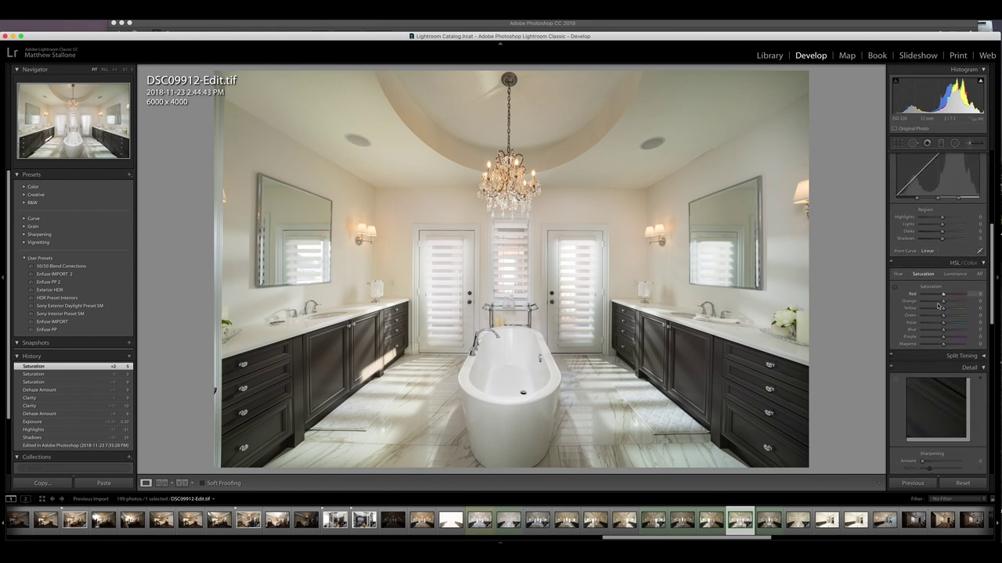
{"action": "left_click_drag", "start_coordinate": [943, 332], "coordinate": [918, 326]}
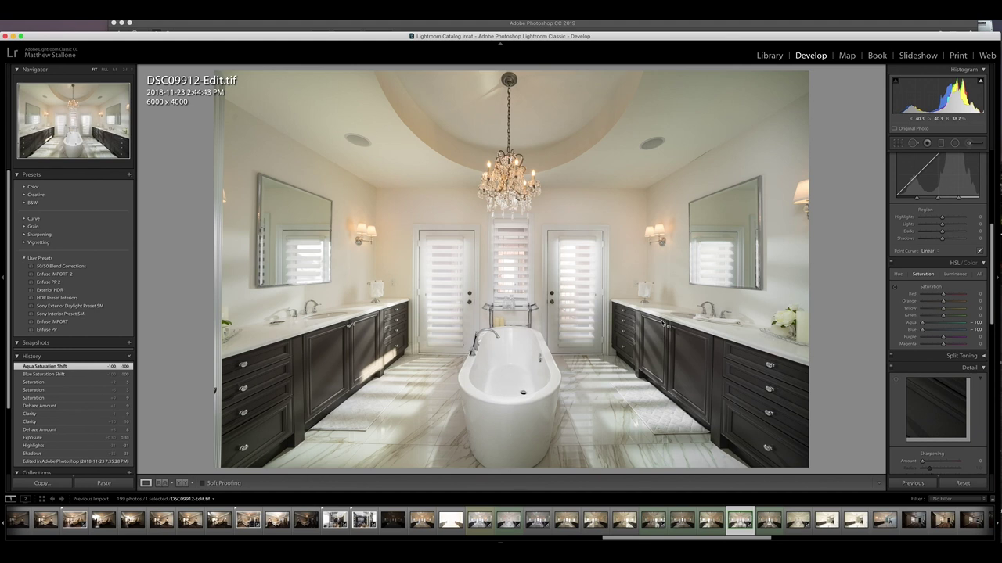
- Enable Remove Chromatic Aberration and apply the Auto Upright perspective correction
{"action": "scroll", "coordinate": [929, 313], "scroll_direction": "down", "scroll_amount": 5}
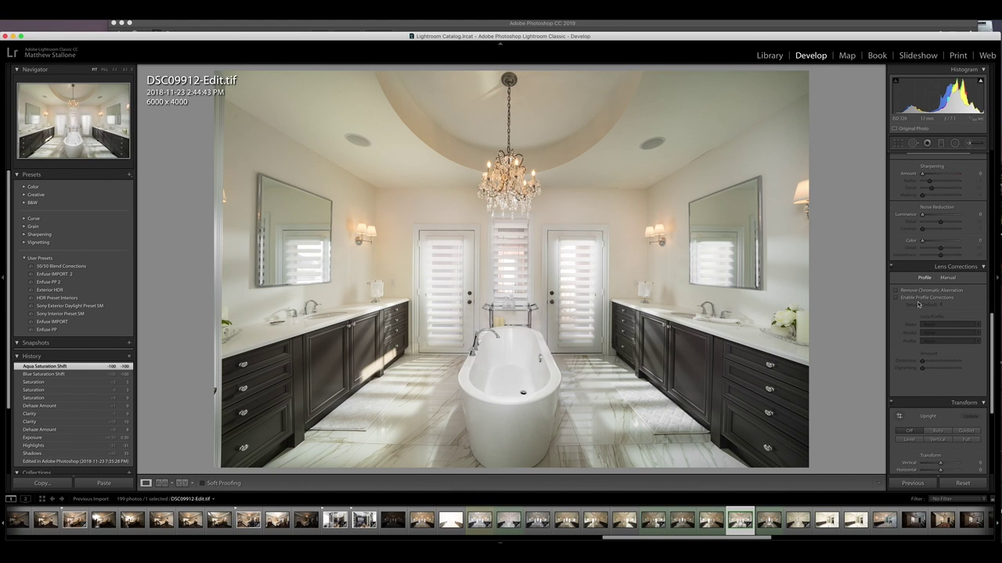
{"action": "left_click", "coordinate": [895, 292]}
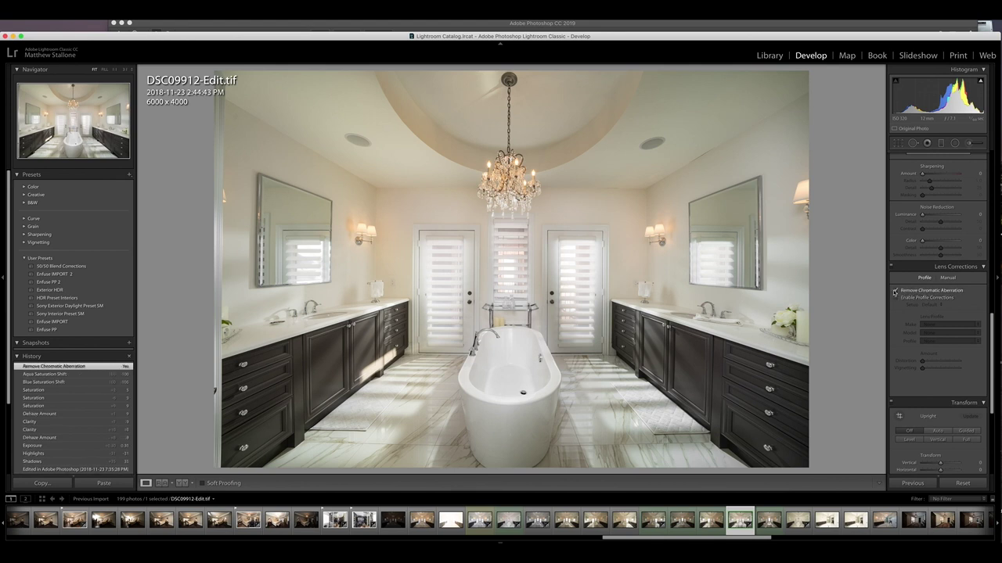
{"action": "scroll", "coordinate": [931, 311], "scroll_direction": "down", "scroll_amount": 2}
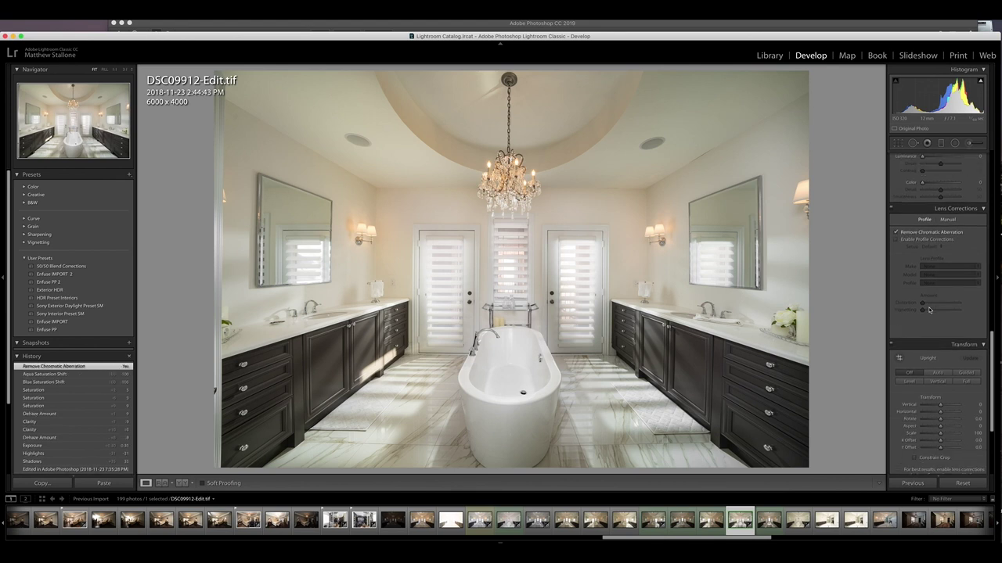
{"action": "left_click", "coordinate": [940, 369]}
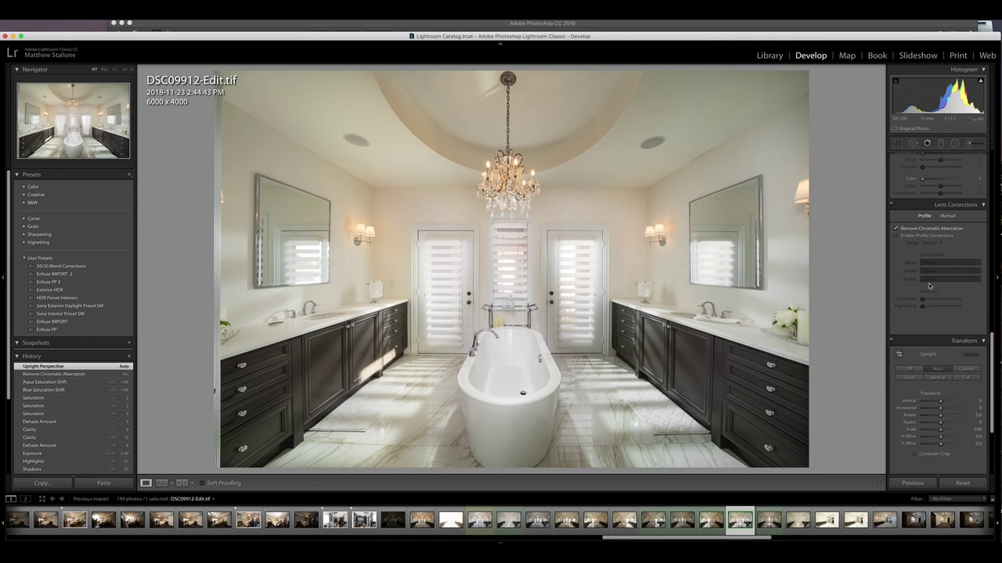
- Try a post-crop vignette amount of −10 and reset the amount to its default
{"action": "scroll", "coordinate": [929, 286], "scroll_direction": "down", "scroll_amount": 3}
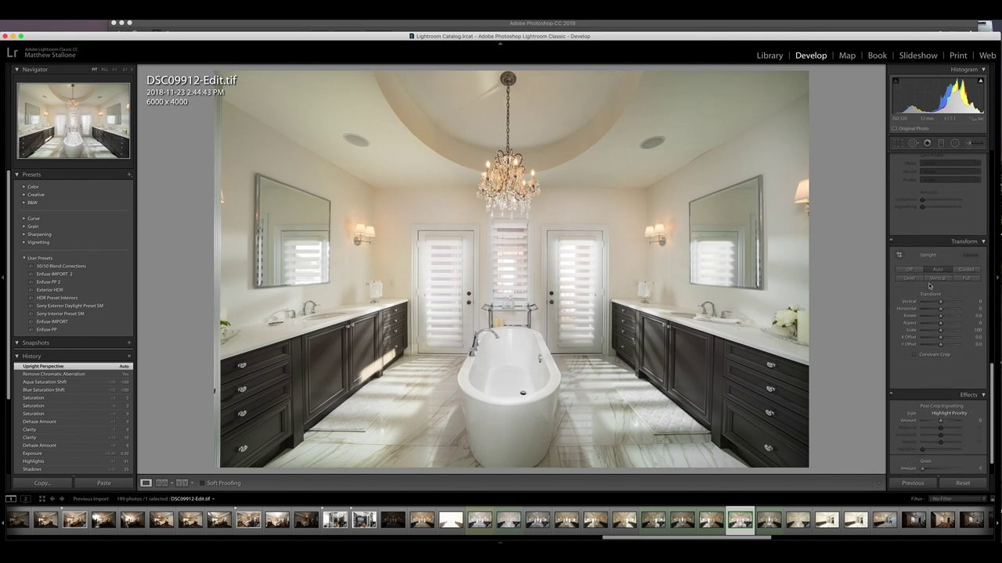
{"action": "scroll", "coordinate": [929, 286], "scroll_direction": "down", "scroll_amount": 1}
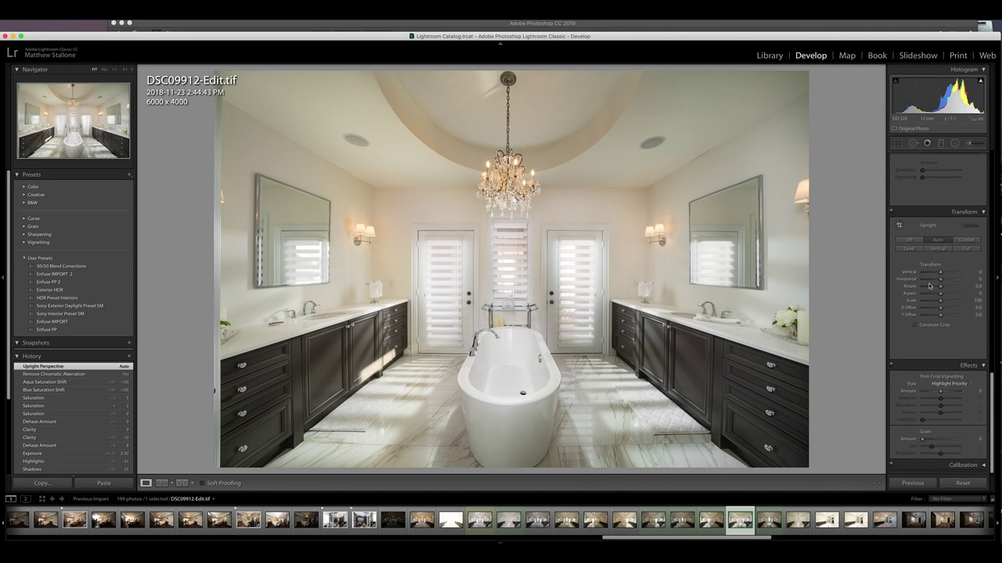
{"action": "left_click_drag", "start_coordinate": [941, 395], "coordinate": [940, 394]}
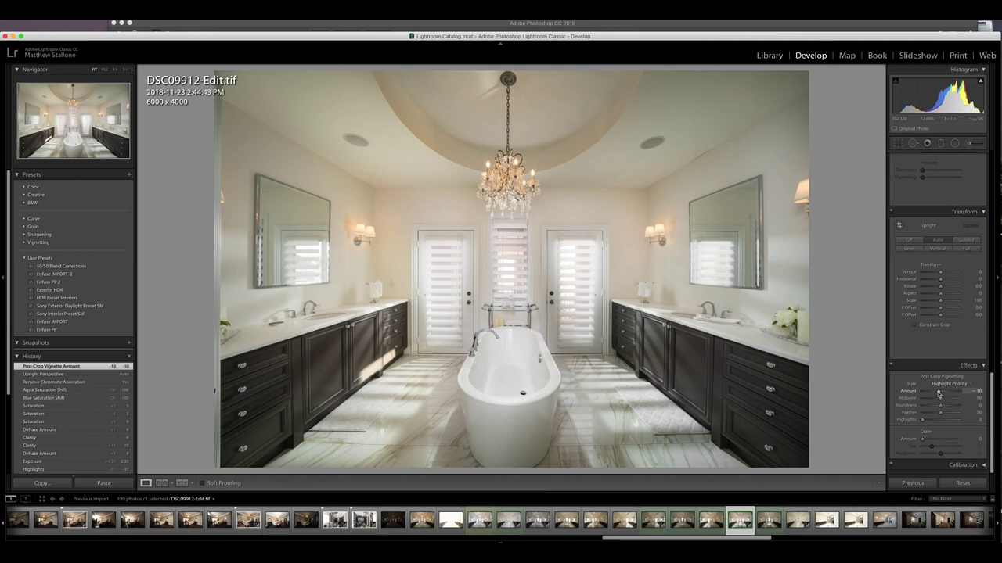
{"action": "double_click", "coordinate": [908, 391]}
- Crop the photo at its original aspect ratio to about 5396 x 3598, trimming the ceiling and both sides
{"action": "scroll", "coordinate": [916, 313], "scroll_direction": "up", "scroll_amount": 4}
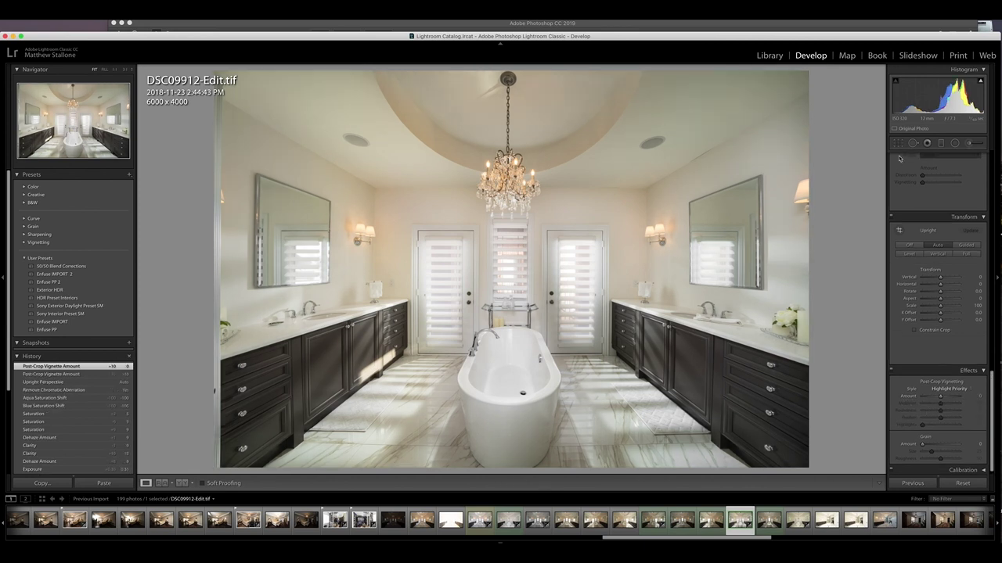
{"action": "left_click", "coordinate": [894, 143]}
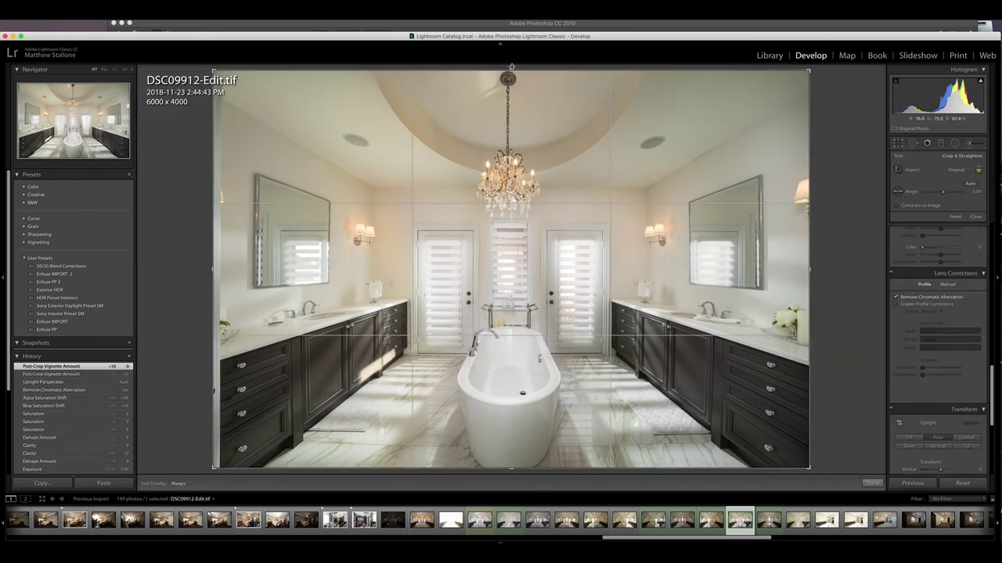
{"action": "left_click_drag", "start_coordinate": [511, 71], "coordinate": [509, 90]}
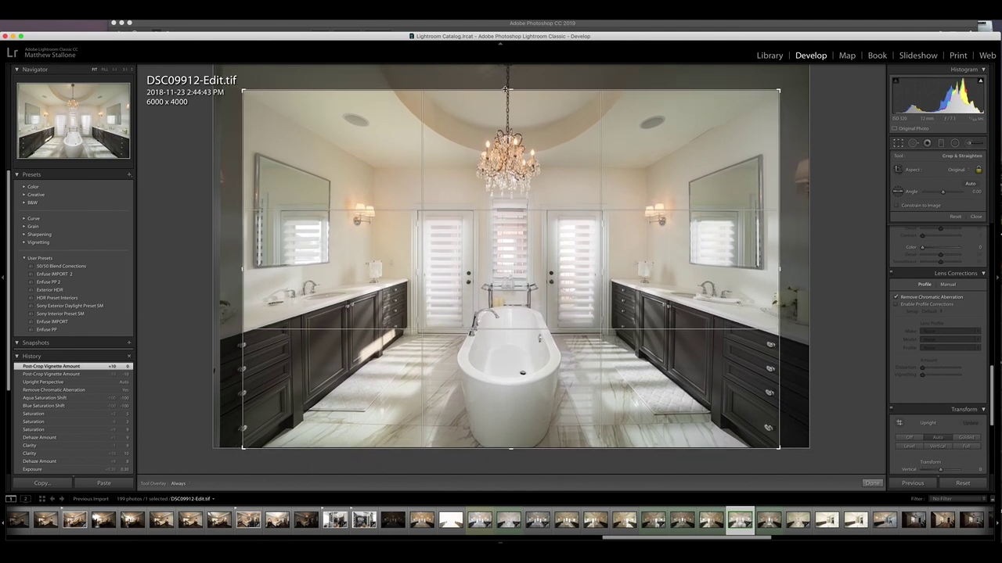
{"action": "left_click", "coordinate": [871, 484]}
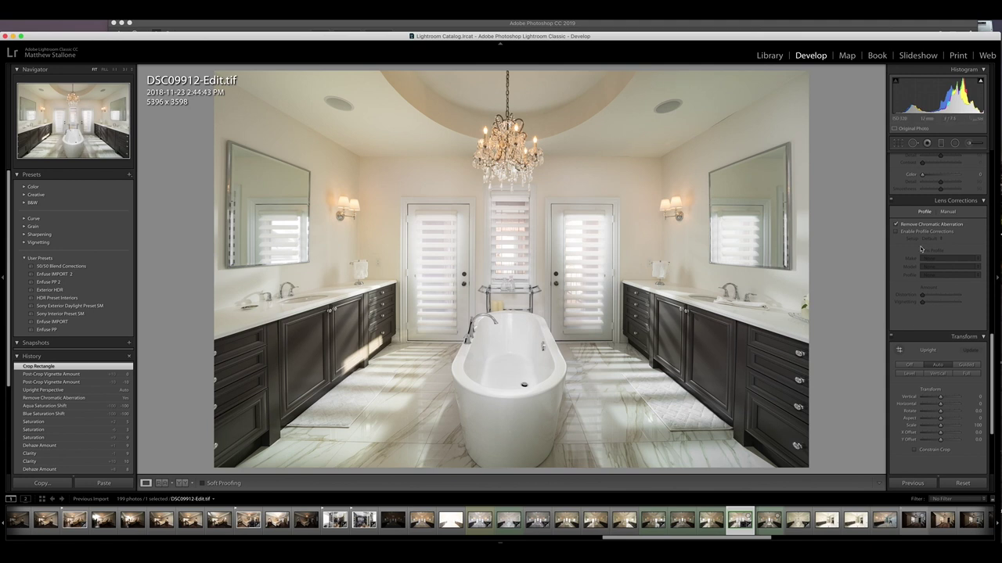
- Try reducing the yellow and green HSL saturation with the targeted adjustment tool, and return Yellow to 0
{"action": "scroll", "coordinate": [927, 234], "scroll_direction": "up", "scroll_amount": 10}
{"action": "scroll", "coordinate": [920, 247], "scroll_direction": "up", "scroll_amount": 3}
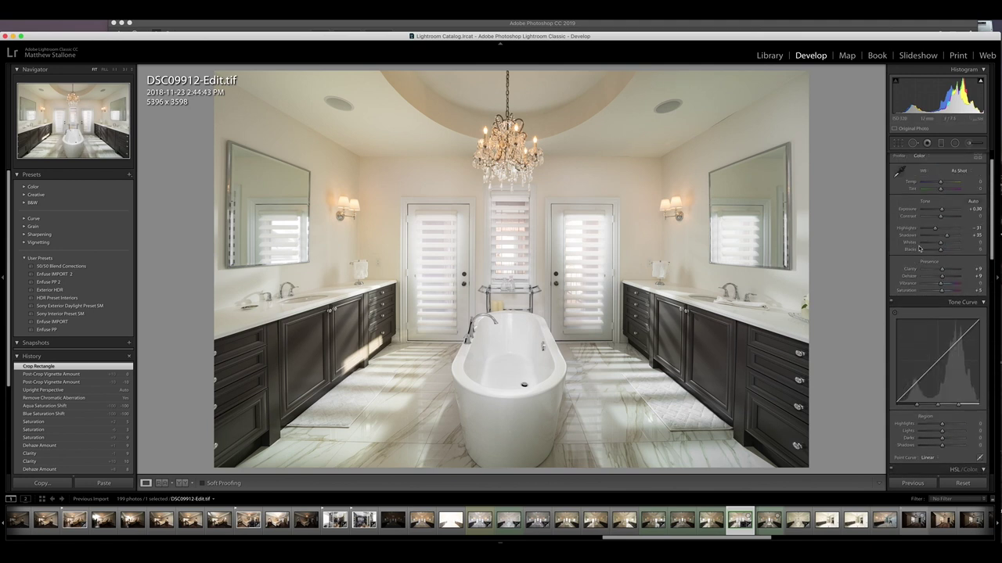
{"action": "scroll", "coordinate": [917, 248], "scroll_direction": "down", "scroll_amount": 6}
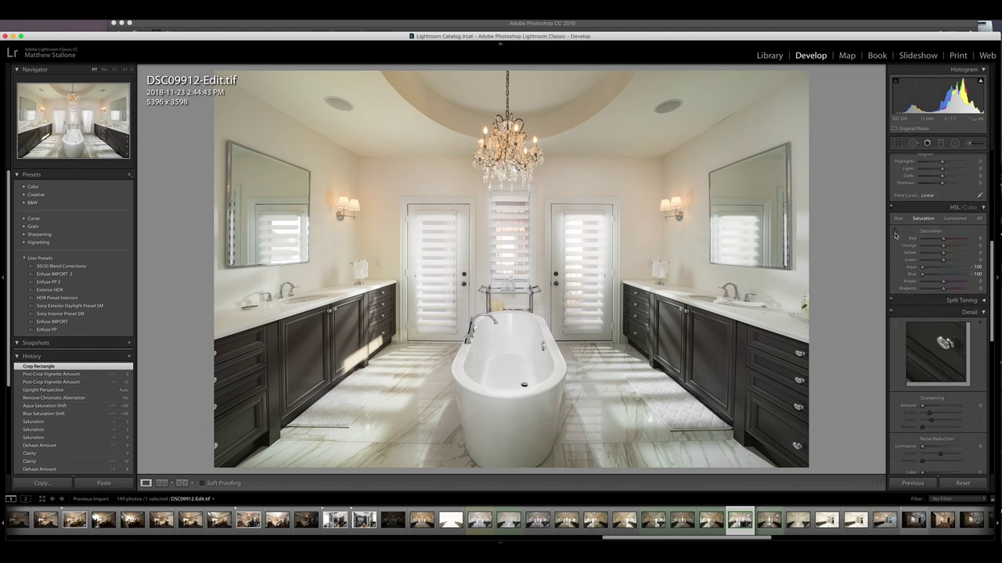
{"action": "left_click", "coordinate": [896, 235]}
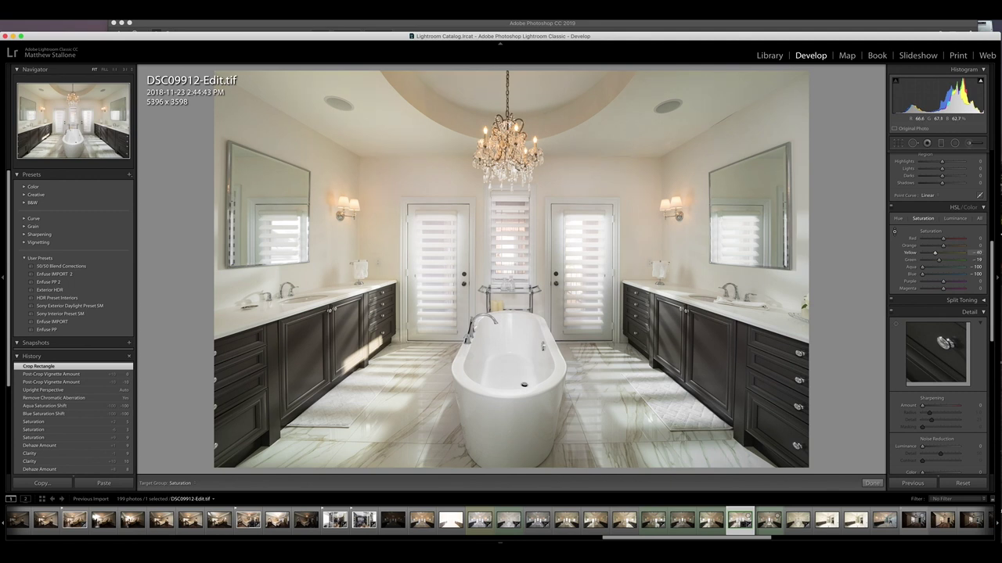
{"action": "left_click_drag", "start_coordinate": [469, 313], "coordinate": [470, 365]}
{"action": "left_click_drag", "start_coordinate": [469, 365], "coordinate": [469, 342]}
{"action": "left_click_drag", "start_coordinate": [469, 344], "coordinate": [469, 342]}
{"action": "left_click", "coordinate": [702, 93]}
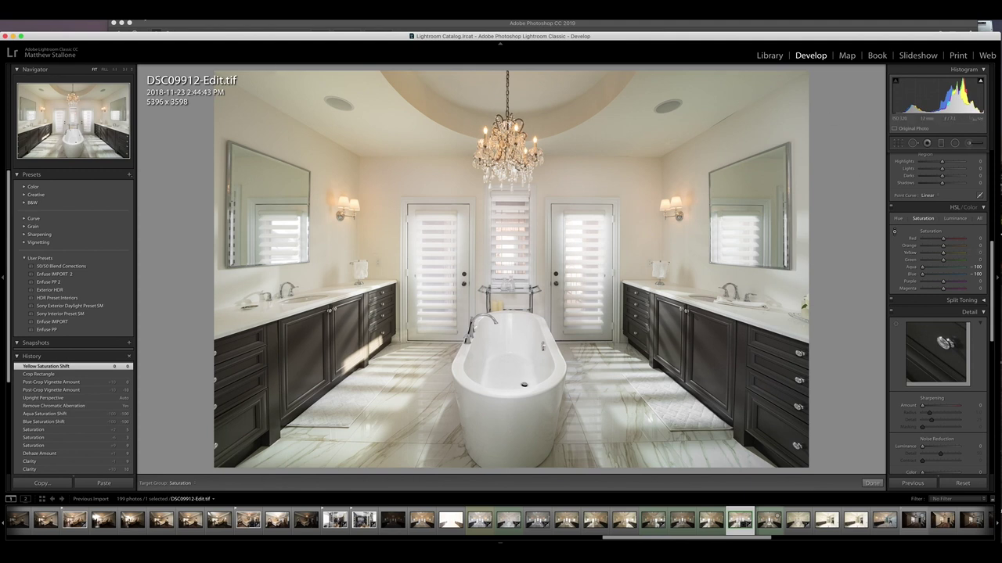
- Open the edited bathroom photo as a Smart Object in Photoshop and reposition the Photoshop window
{"action": "right_click", "coordinate": [740, 518]}
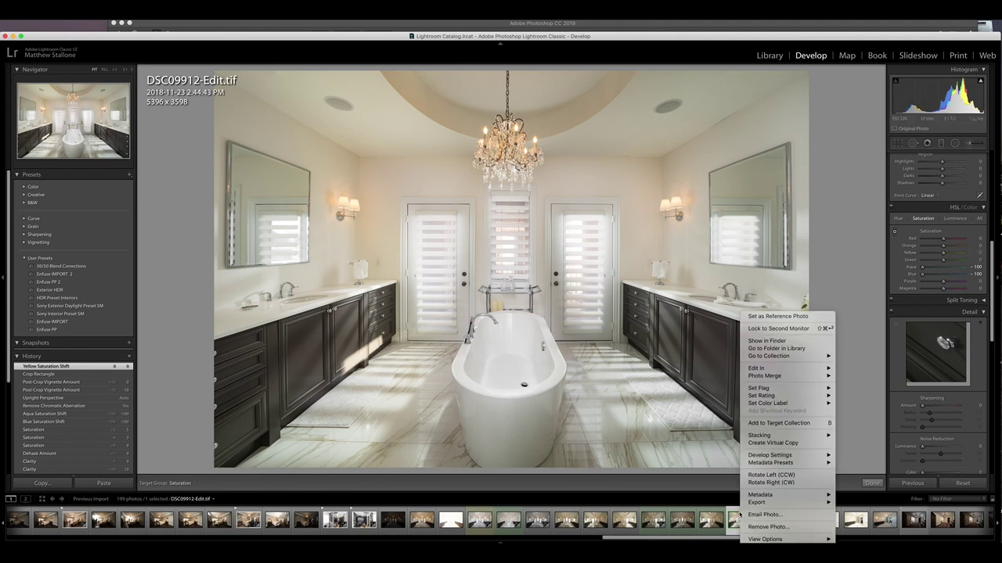
{"action": "mouse_move", "coordinate": [813, 368]}
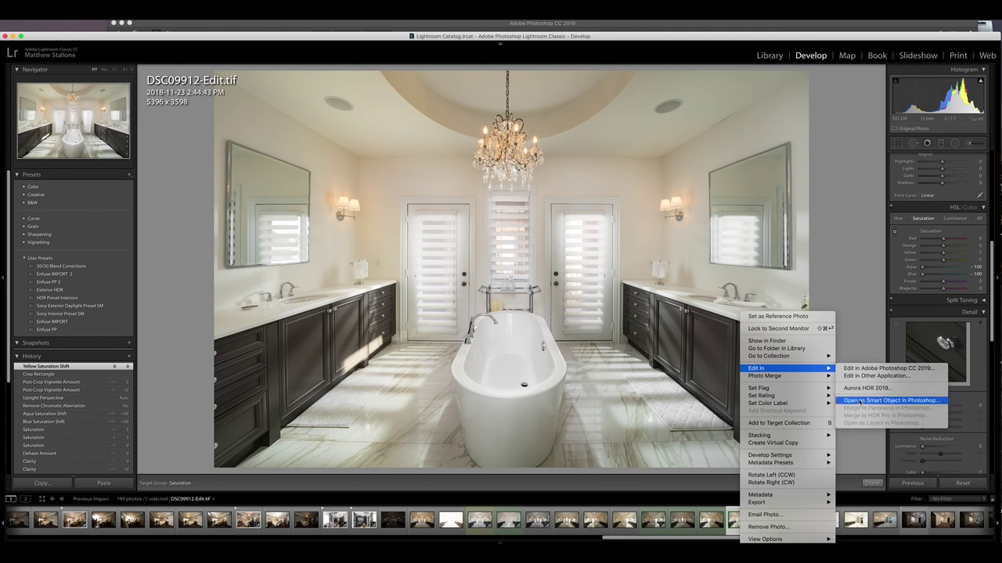
{"action": "left_click", "coordinate": [858, 403]}
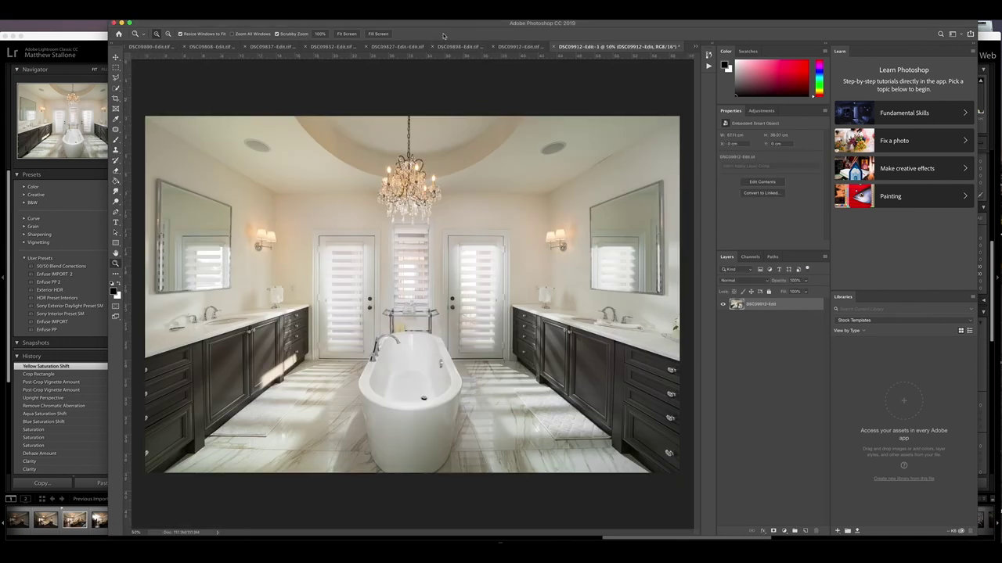
{"action": "left_click_drag", "start_coordinate": [447, 26], "coordinate": [464, 34]}
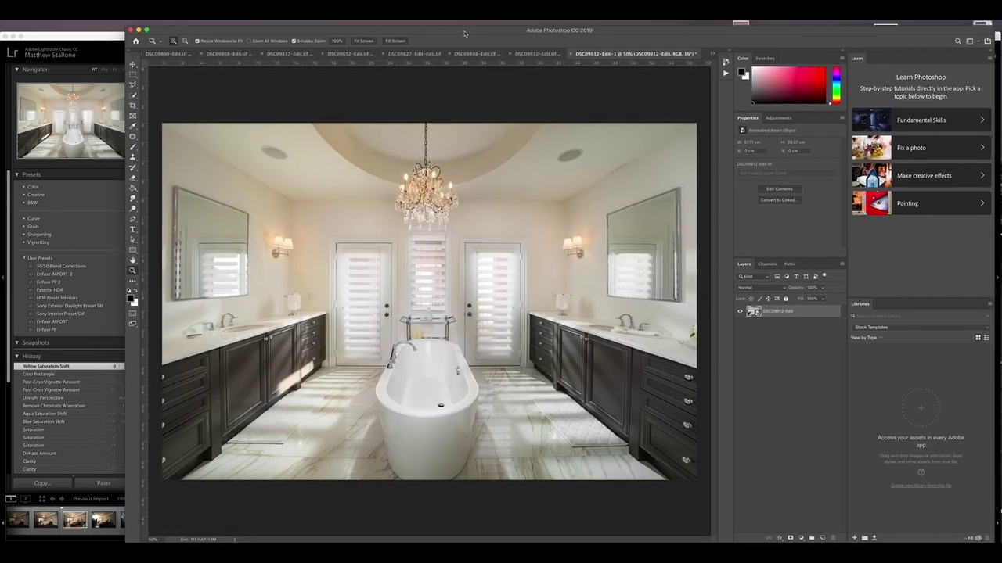
- Select the whole ceiling with the Polygonal Lasso, following its edges with the walls, and fit the image in view
{"action": "left_click", "coordinate": [133, 85]}
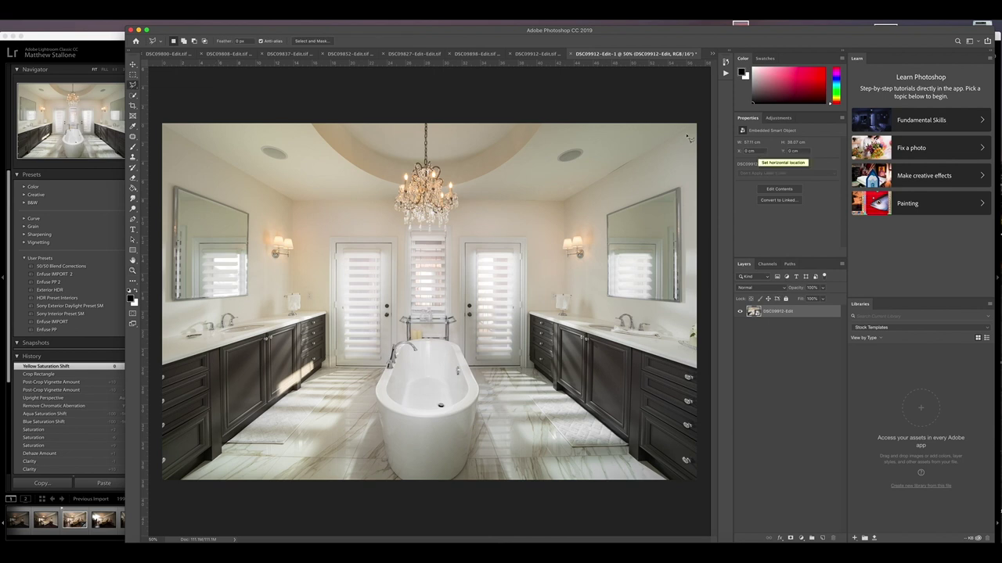
{"action": "left_click", "coordinate": [133, 270]}
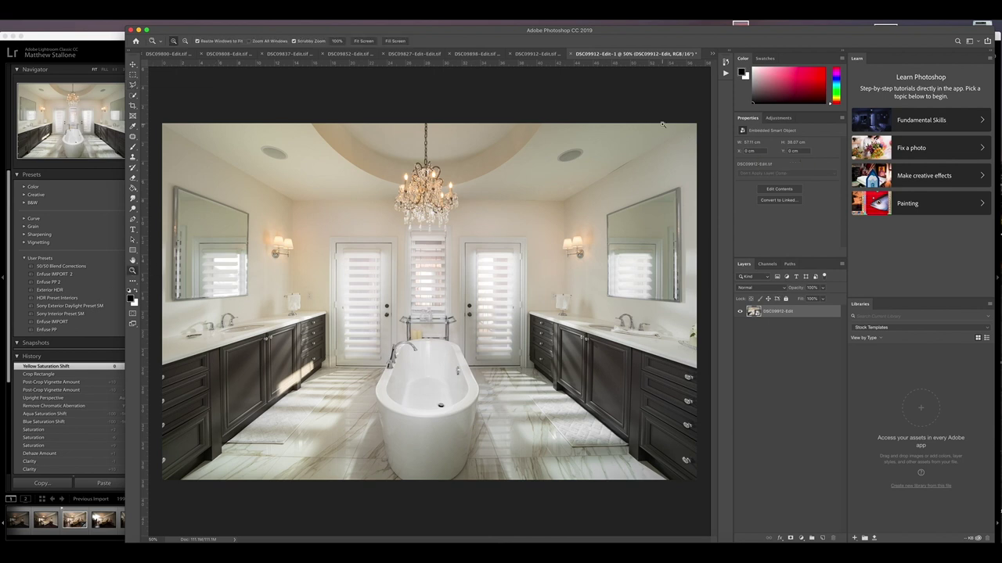
{"action": "left_click", "coordinate": [662, 119]}
{"action": "left_click", "coordinate": [662, 119]}
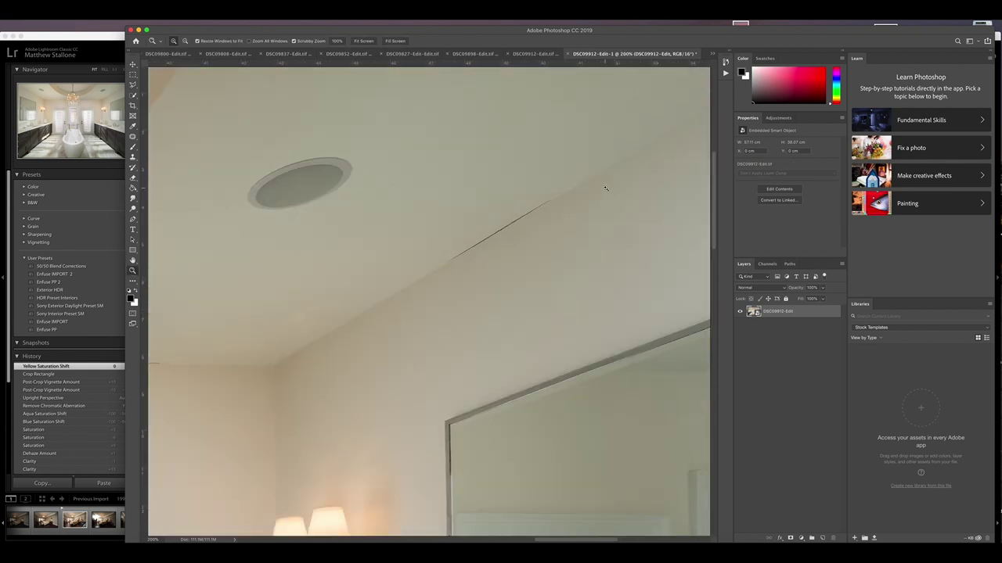
{"action": "scroll", "coordinate": [582, 540], "scroll_direction": "right", "scroll_amount": 5}
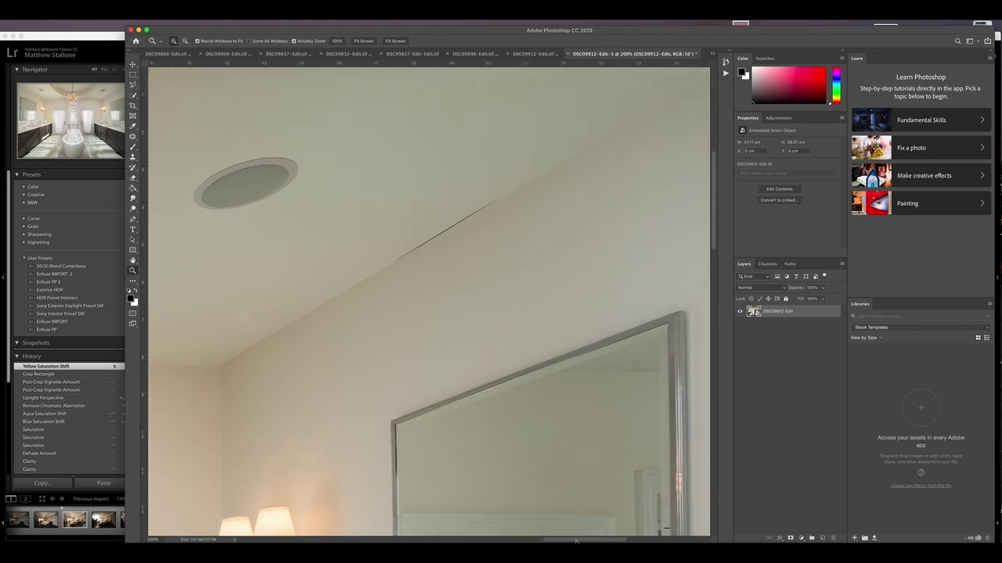
{"action": "scroll", "coordinate": [582, 540], "scroll_direction": "right", "scroll_amount": 3}
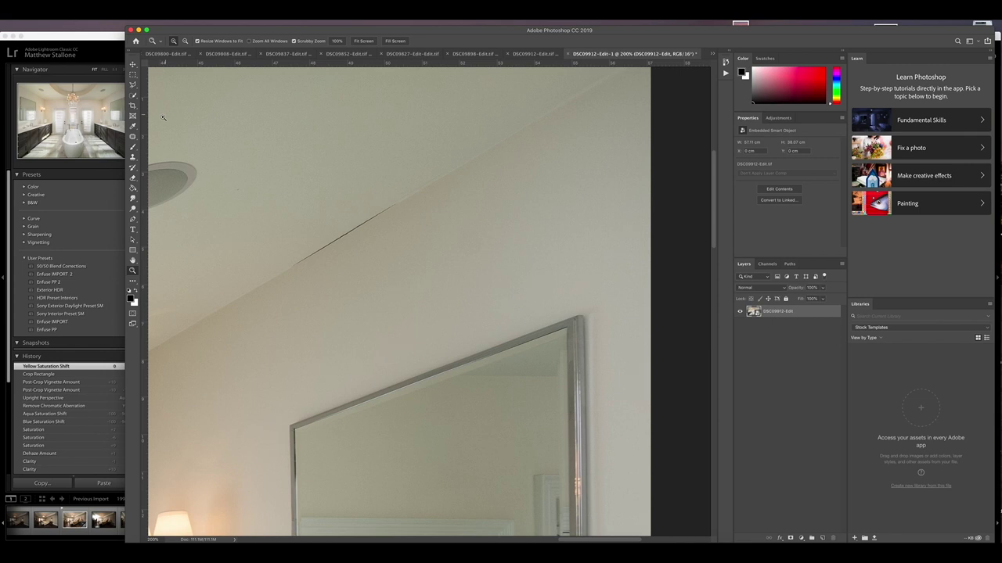
{"action": "left_click", "coordinate": [132, 84]}
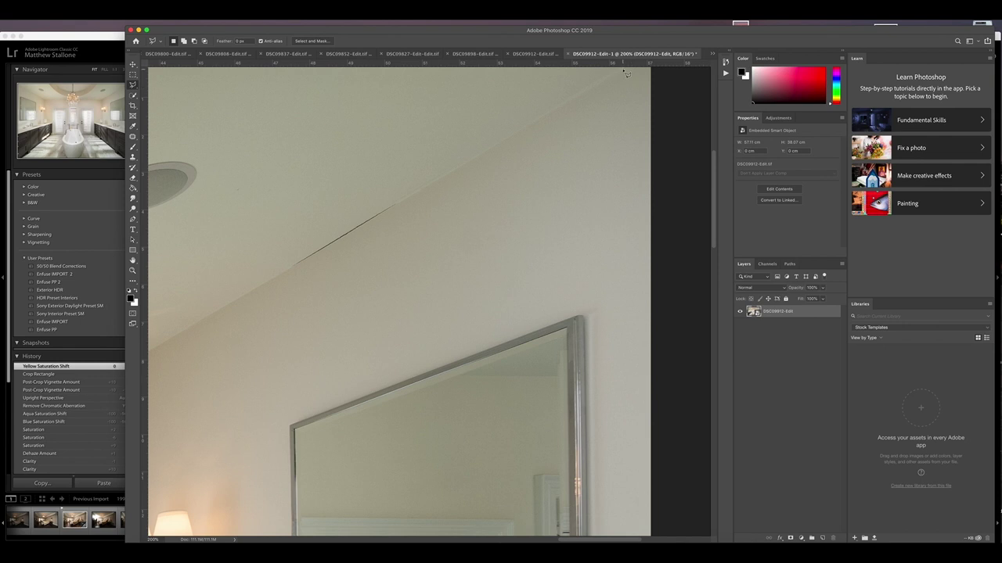
{"action": "scroll", "coordinate": [622, 82], "scroll_direction": "up", "scroll_amount": 2}
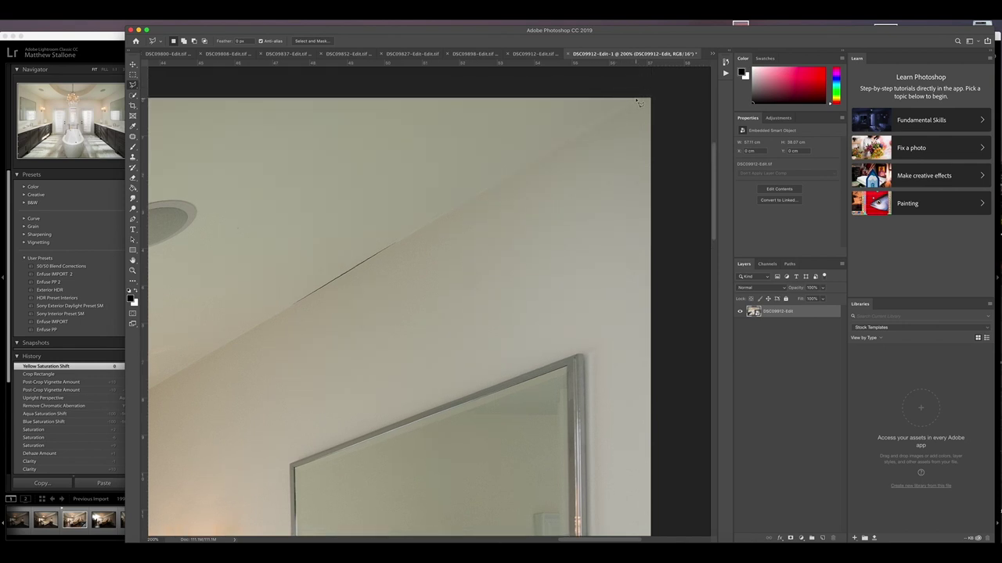
{"action": "left_click", "coordinate": [639, 102]}
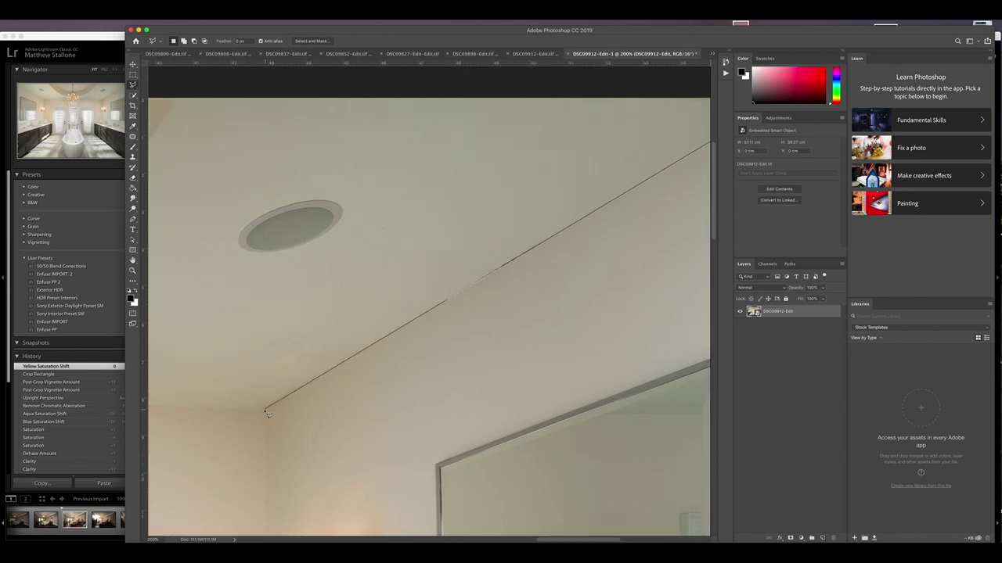
{"action": "left_click", "coordinate": [264, 415]}
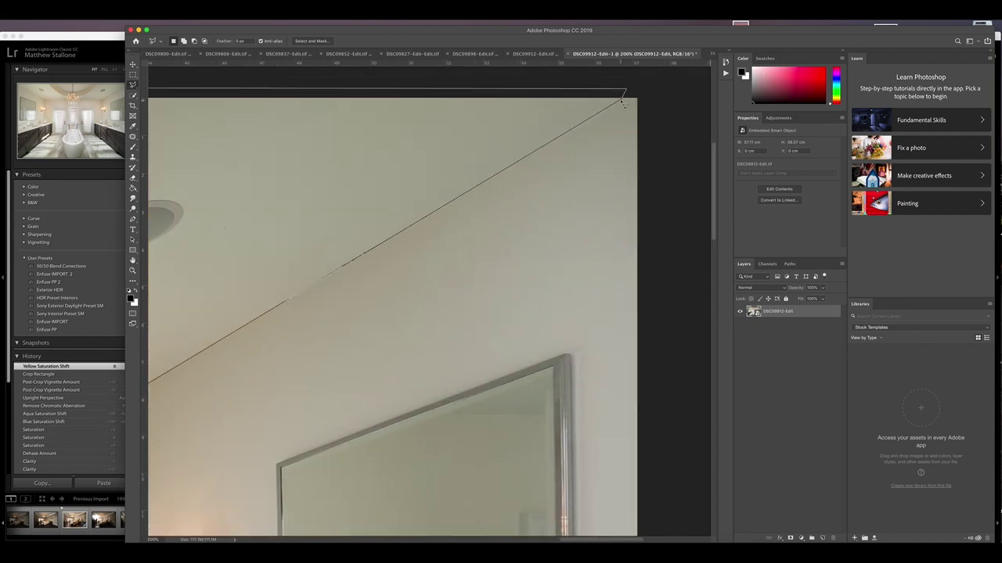
{"action": "left_click", "coordinate": [621, 100]}
{"action": "key", "text": "z"}
{"action": "key", "text": "super+0"}
{"action": "key", "text": "w"}
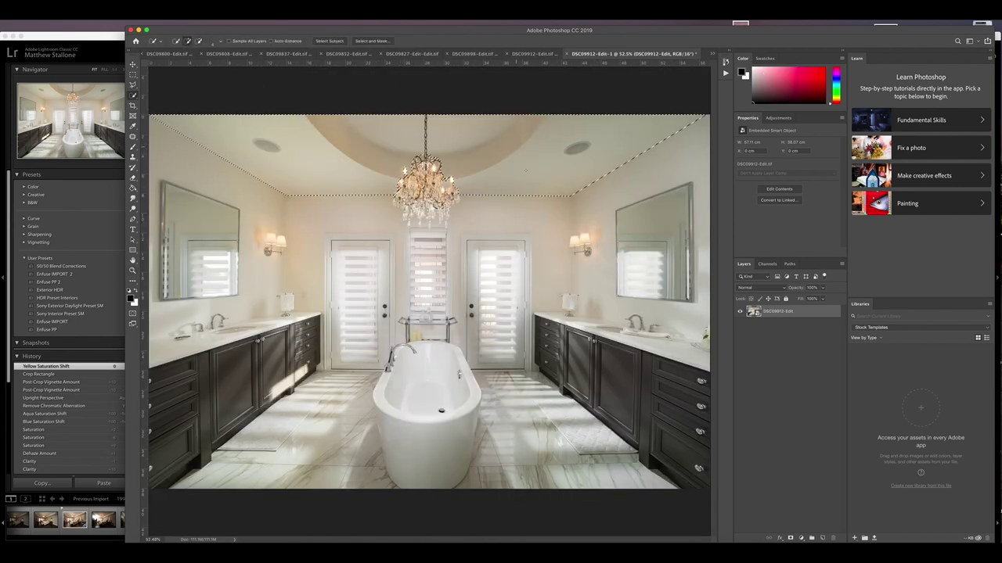
- Add a Hue/Saturation adjustment for the selected ceiling and set the Yellows to Saturation −42 and Lightness +12
{"action": "left_click", "coordinate": [766, 264]}
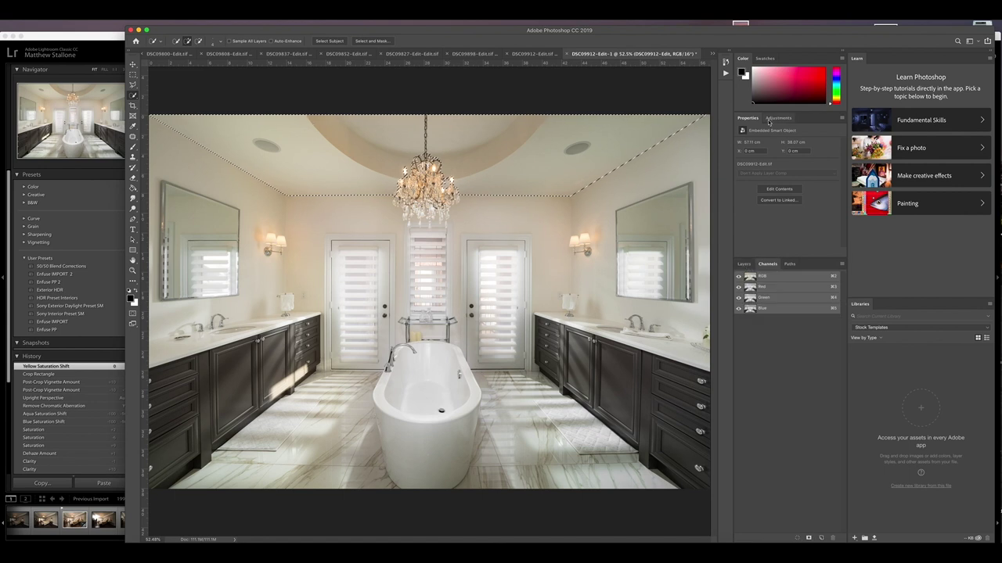
{"action": "left_click", "coordinate": [744, 264]}
{"action": "left_click", "coordinate": [778, 117]}
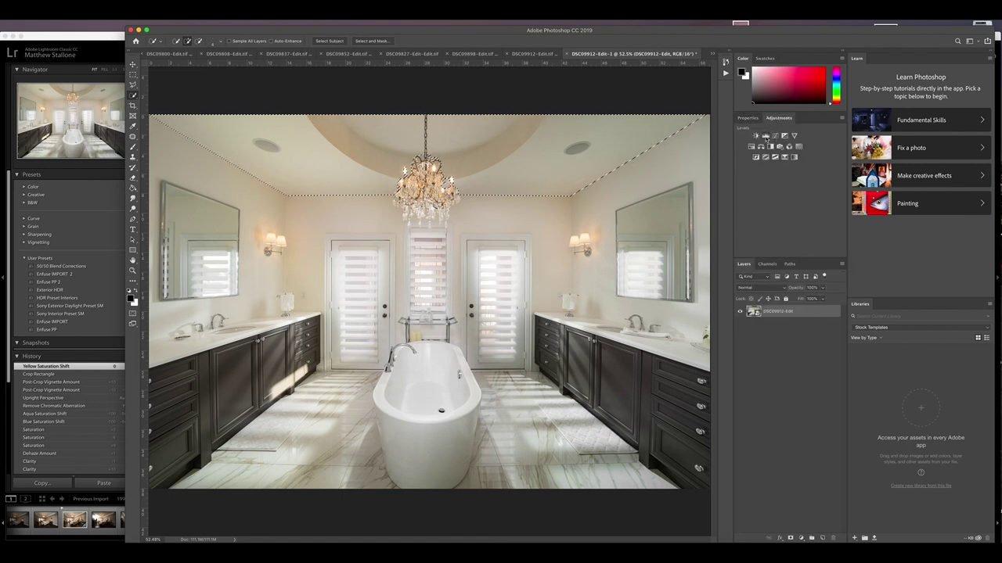
{"action": "left_click", "coordinate": [750, 146]}
{"action": "mouse_move", "coordinate": [787, 190]}
{"action": "left_mouse_down"}
{"action": "mouse_move", "coordinate": [807, 190]}
{"action": "mouse_move", "coordinate": [742, 190]}
{"action": "mouse_move", "coordinate": [787, 189]}
{"action": "left_mouse_up"}
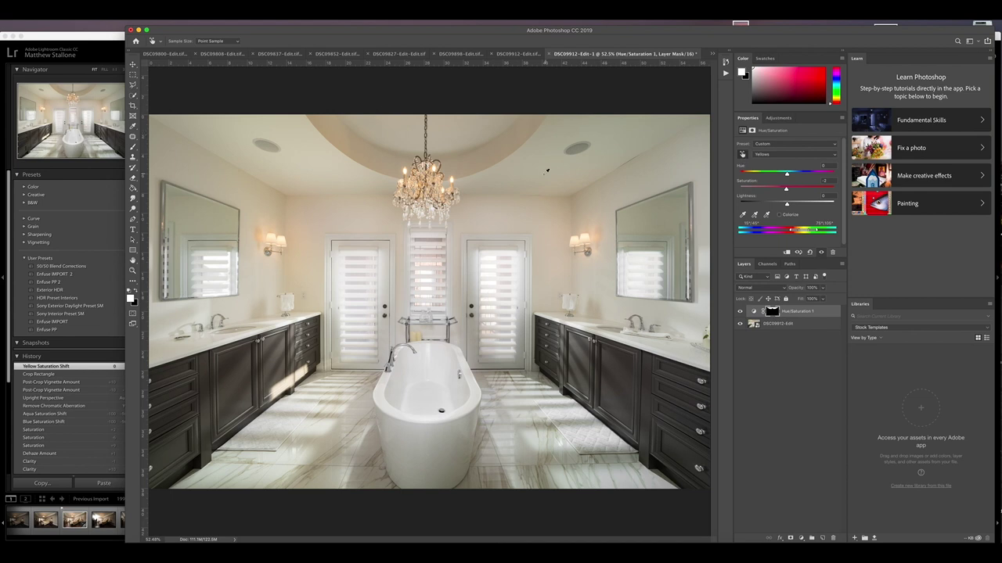
{"action": "left_click_drag", "start_coordinate": [787, 190], "coordinate": [765, 191]}
{"action": "mouse_move", "coordinate": [765, 191]}
{"action": "left_mouse_down"}
{"action": "mouse_move", "coordinate": [749, 190]}
{"action": "mouse_move", "coordinate": [767, 192]}
{"action": "left_mouse_up"}
{"action": "left_click_drag", "start_coordinate": [767, 191], "coordinate": [787, 177]}
{"action": "mouse_move", "coordinate": [787, 204]}
{"action": "left_mouse_down"}
{"action": "mouse_move", "coordinate": [752, 204]}
{"action": "mouse_move", "coordinate": [796, 204]}
{"action": "left_mouse_up"}
- Select a narrow ceiling strip around the dark line at the wall edge above the right-hand mirror with the Polygonal Lasso
{"action": "left_click", "coordinate": [132, 270]}
{"action": "left_click_drag", "start_coordinate": [631, 152], "coordinate": [633, 157]}
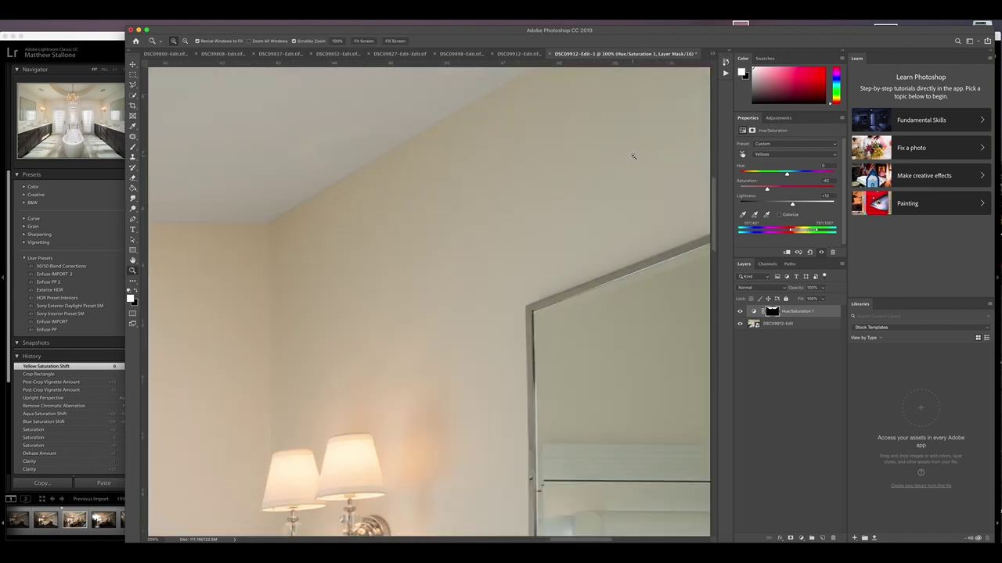
{"action": "left_click_drag", "start_coordinate": [583, 197], "coordinate": [580, 199]}
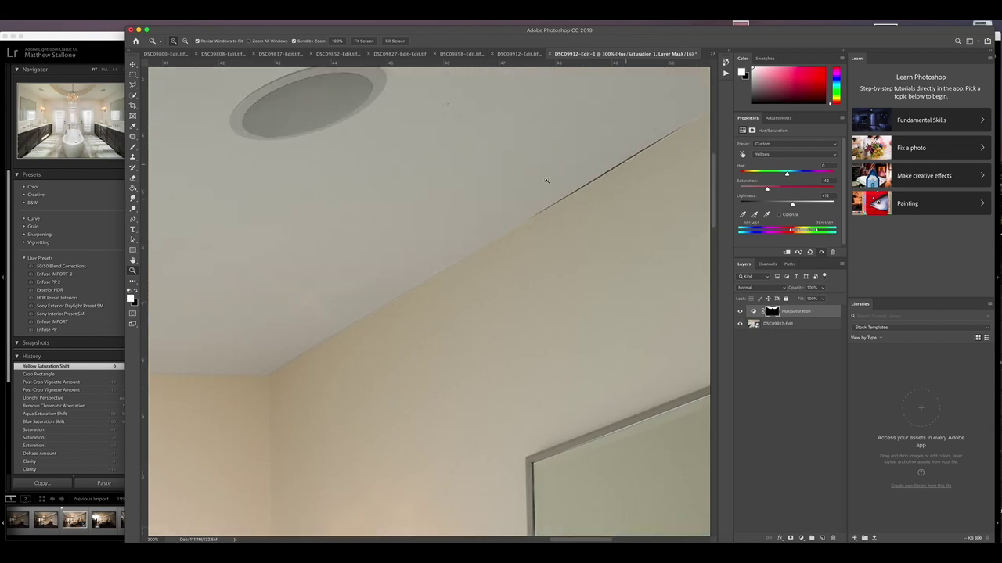
{"action": "left_click", "coordinate": [134, 95]}
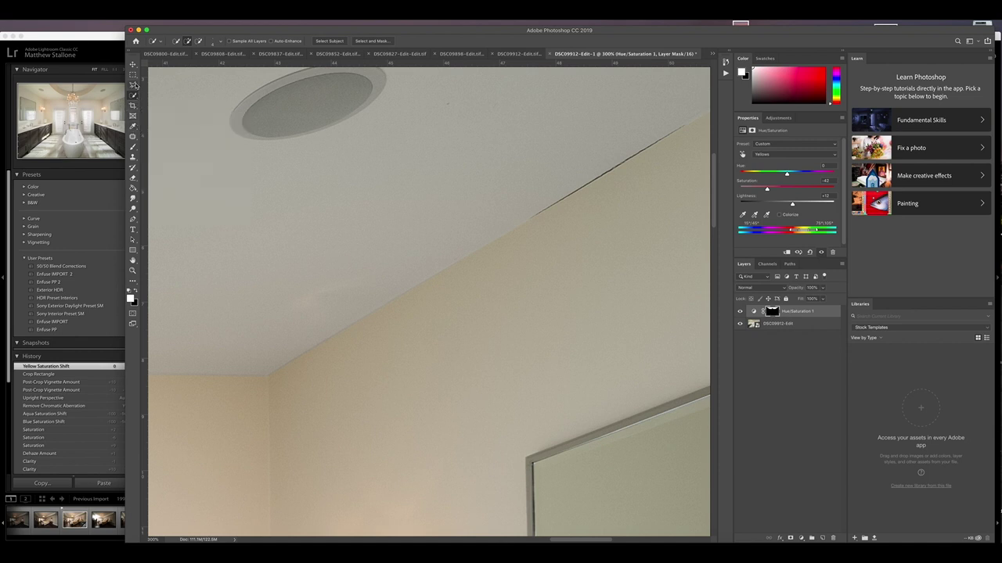
{"action": "left_click", "coordinate": [134, 85]}
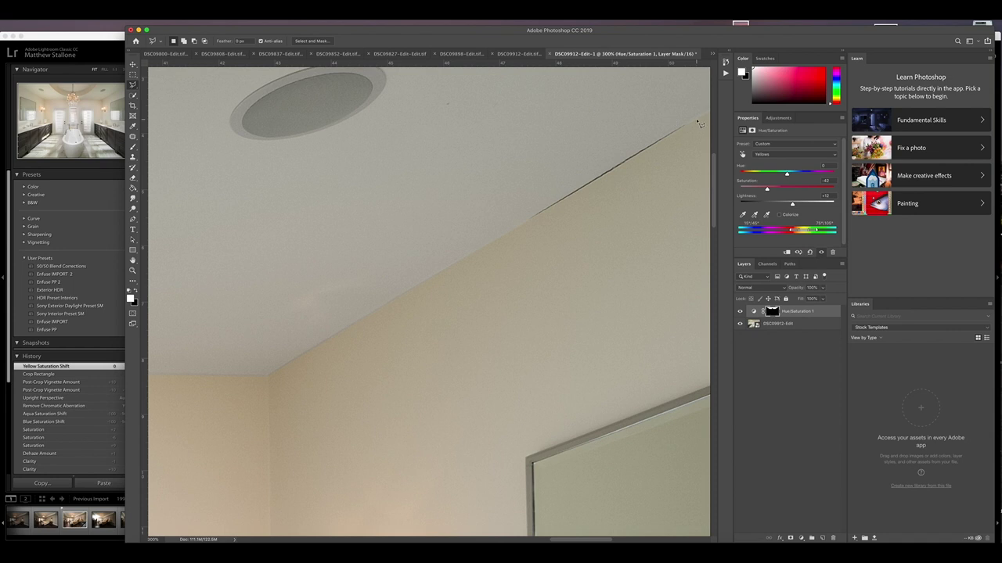
{"action": "mouse_move", "coordinate": [695, 120]}
{"action": "left_mouse_down"}
{"action": "mouse_move", "coordinate": [504, 234]}
{"action": "mouse_move", "coordinate": [520, 204]}
{"action": "mouse_move", "coordinate": [699, 116]}
{"action": "left_mouse_up"}
- Rasterize the bathroom photo's Smart Object layer so the selected ceiling strip can be painted with the Brush
{"action": "left_click", "coordinate": [132, 126]}
{"action": "left_click", "coordinate": [132, 146]}
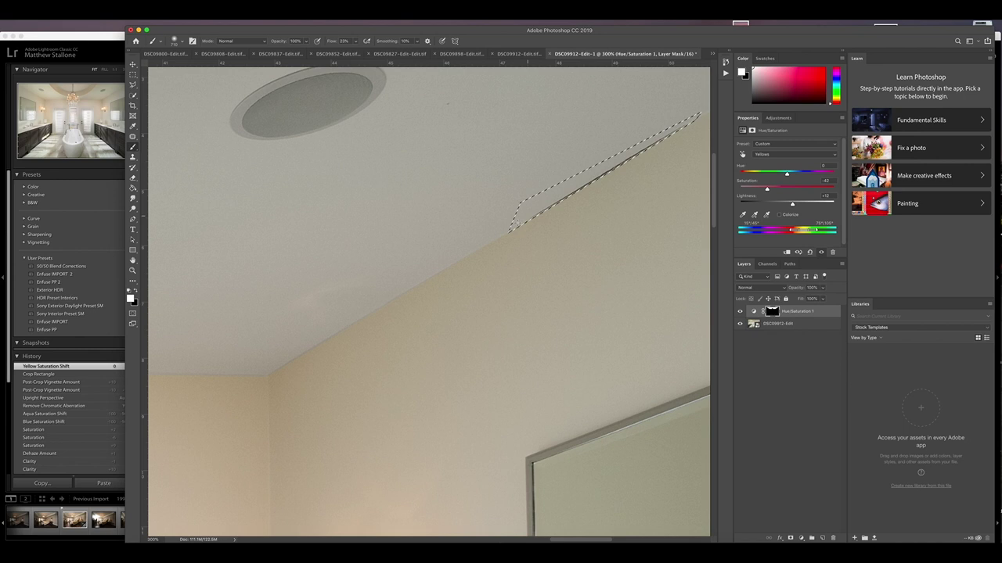
{"action": "left_click", "coordinate": [752, 323]}
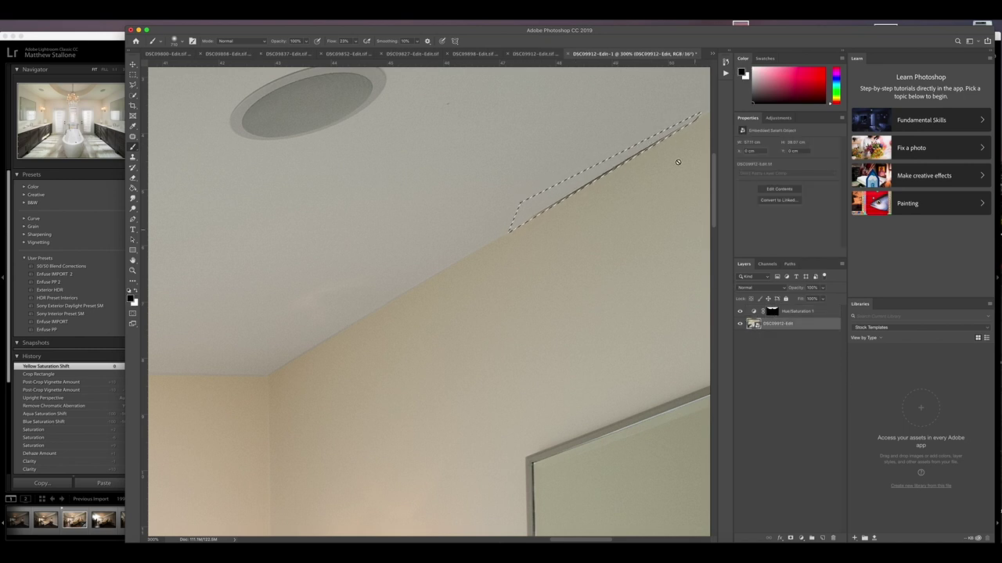
{"action": "left_click", "coordinate": [647, 145]}
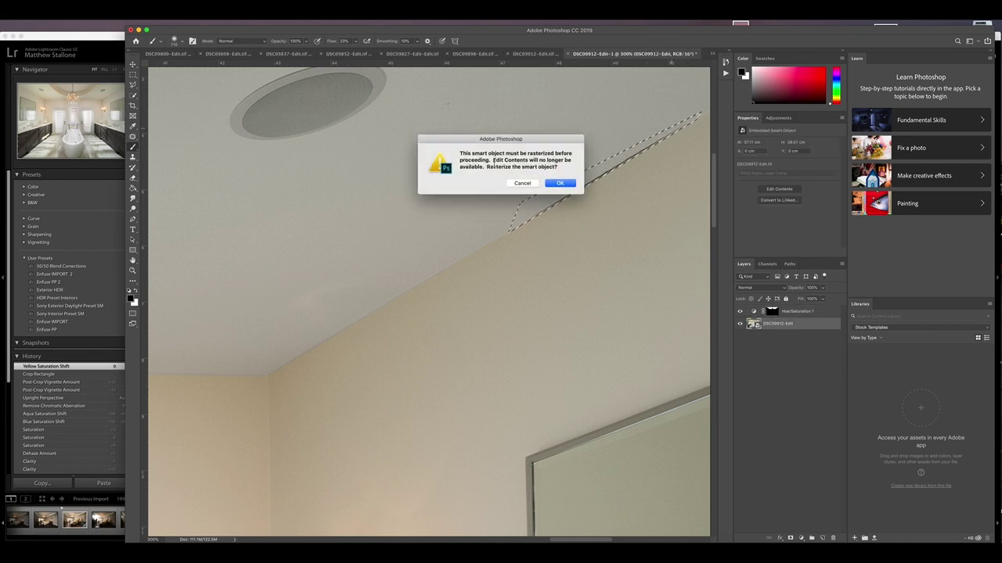
{"action": "left_click", "coordinate": [559, 183]}
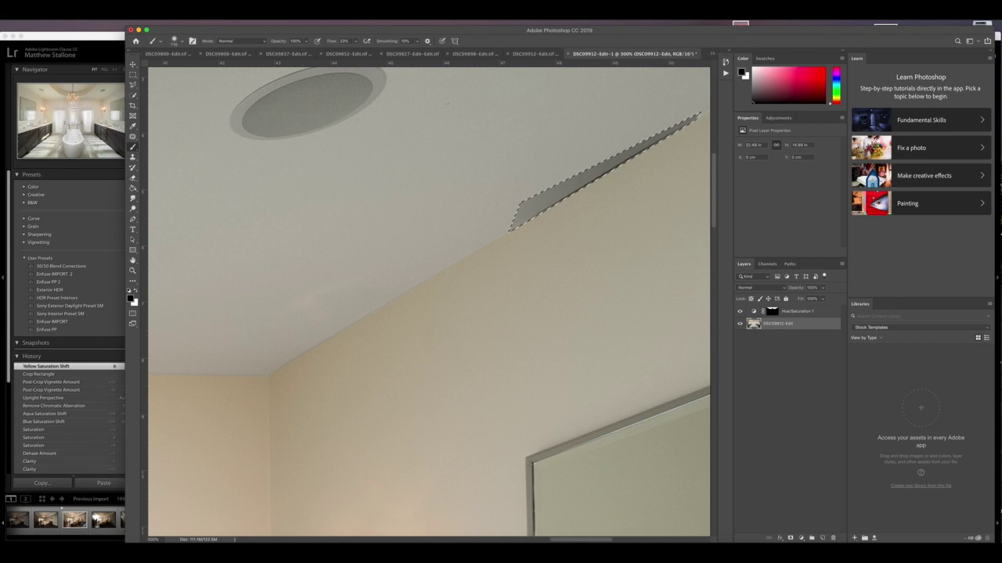
- Undo the black brush stroke and try brushing a gray sampled from the ceiling over the dark line inside the selected strip
{"action": "left_click", "coordinate": [98, 15]}
{"action": "left_click", "coordinate": [106, 36]}
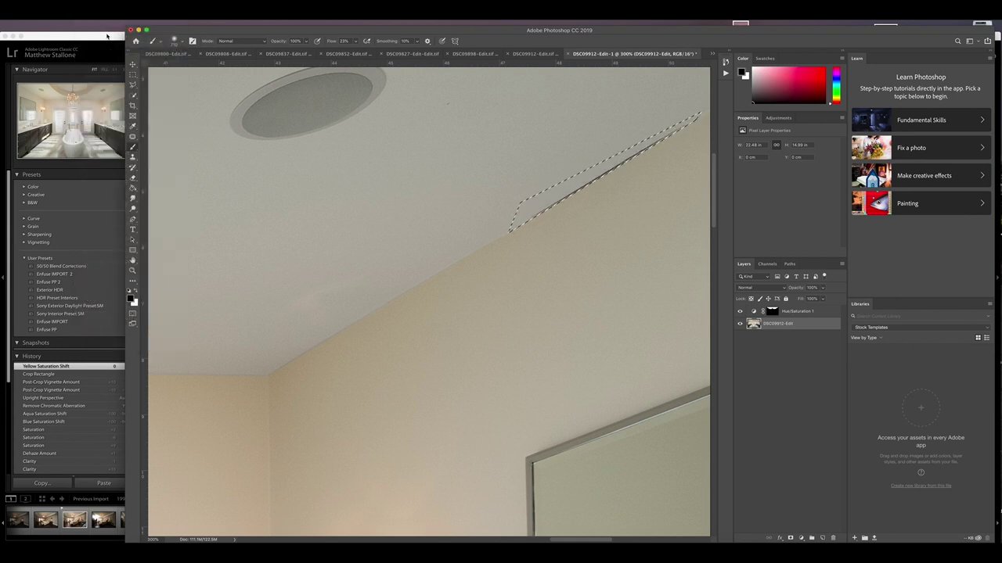
{"action": "left_click", "coordinate": [132, 126]}
{"action": "left_click", "coordinate": [462, 186]}
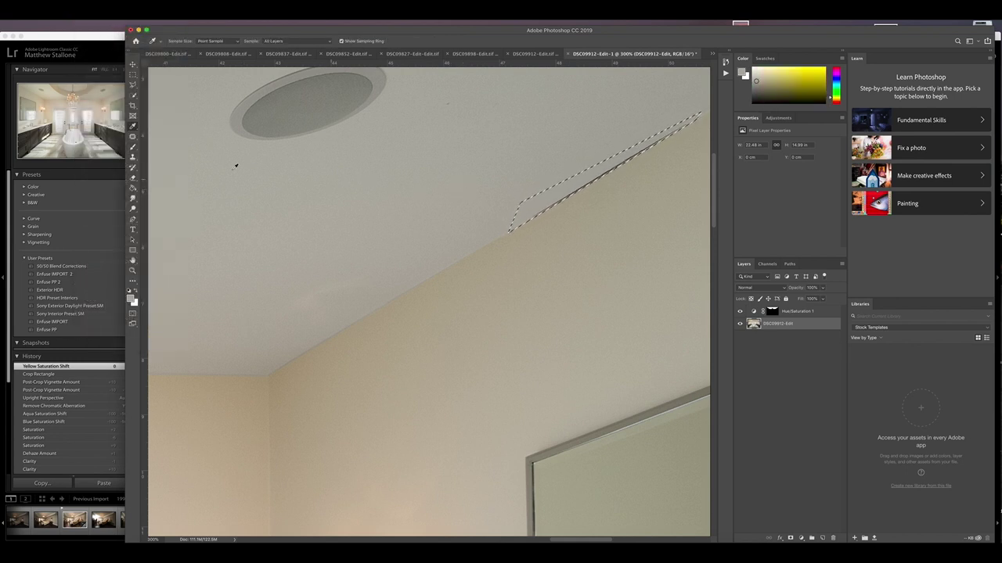
{"action": "left_click", "coordinate": [132, 147]}
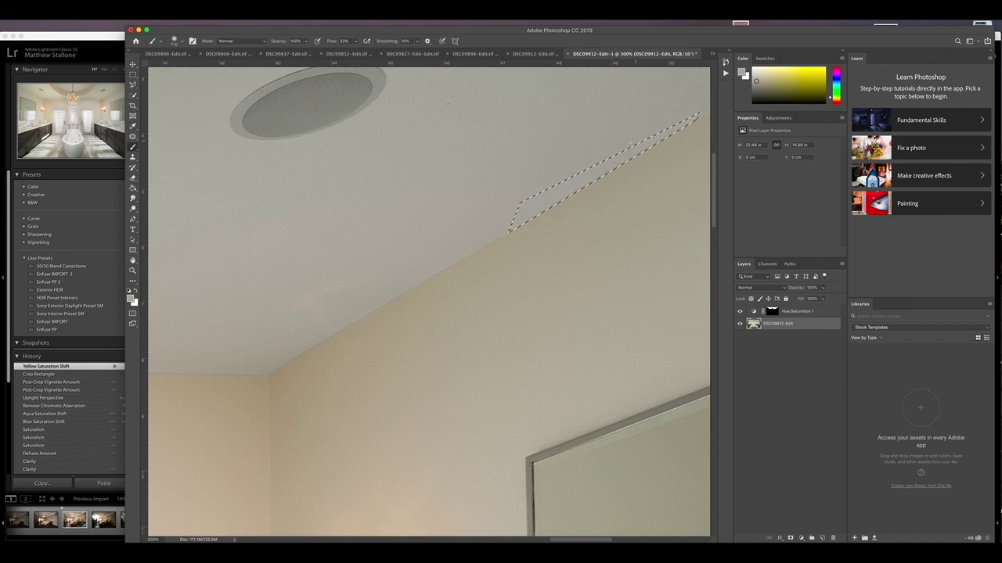
- Undo the last brush stroke, then patch the selected strip with neighbouring clean ceiling using the Patch tool and deselect it
{"action": "left_click", "coordinate": [98, 15]}
{"action": "left_click", "coordinate": [110, 43]}
{"action": "left_click", "coordinate": [132, 137]}
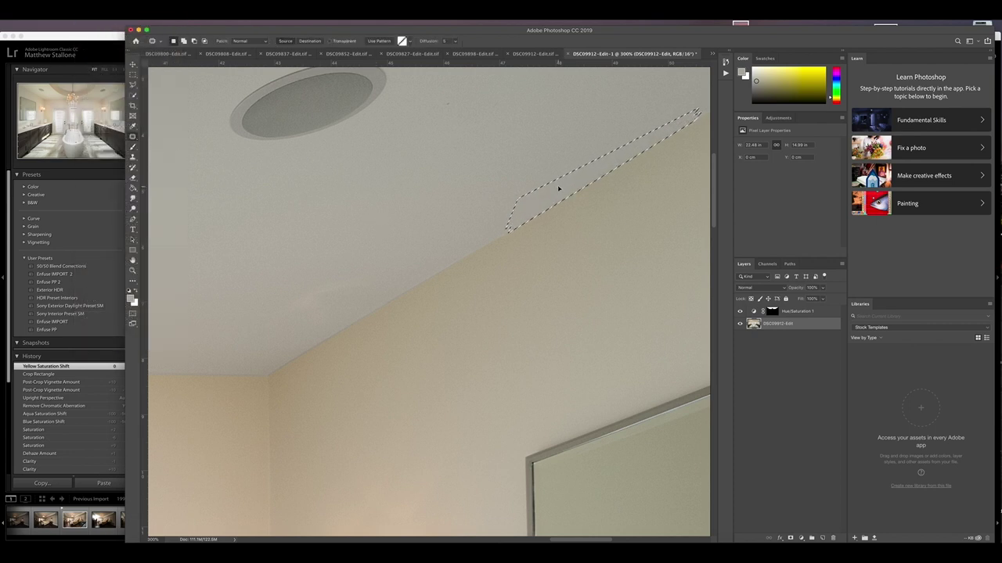
{"action": "left_click", "coordinate": [526, 172]}
- Restore the strip selection, try covering the ceiling edge inside it with the Clone Stamp, and deselect
{"action": "left_click", "coordinate": [92, 15]}
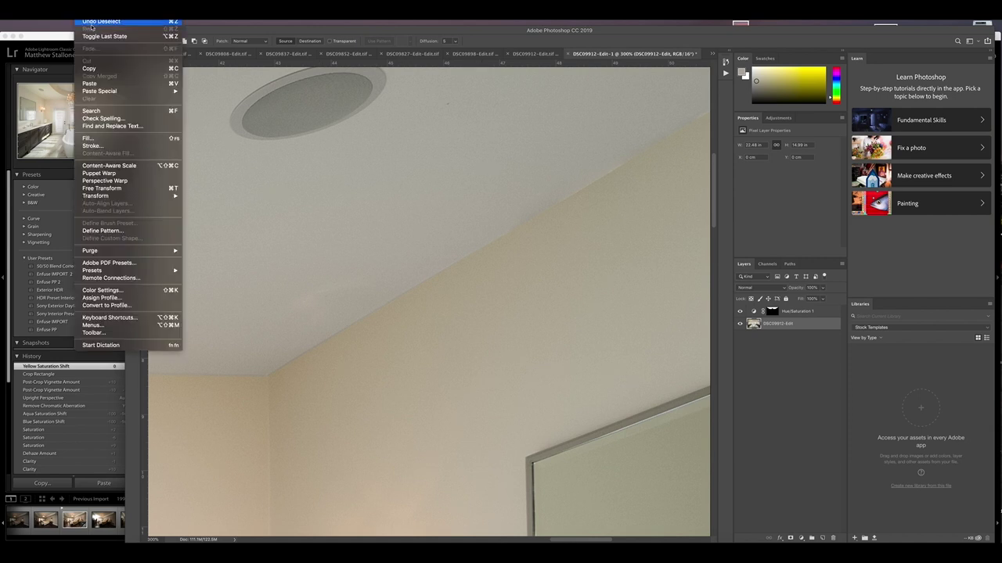
{"action": "left_click", "coordinate": [92, 22]}
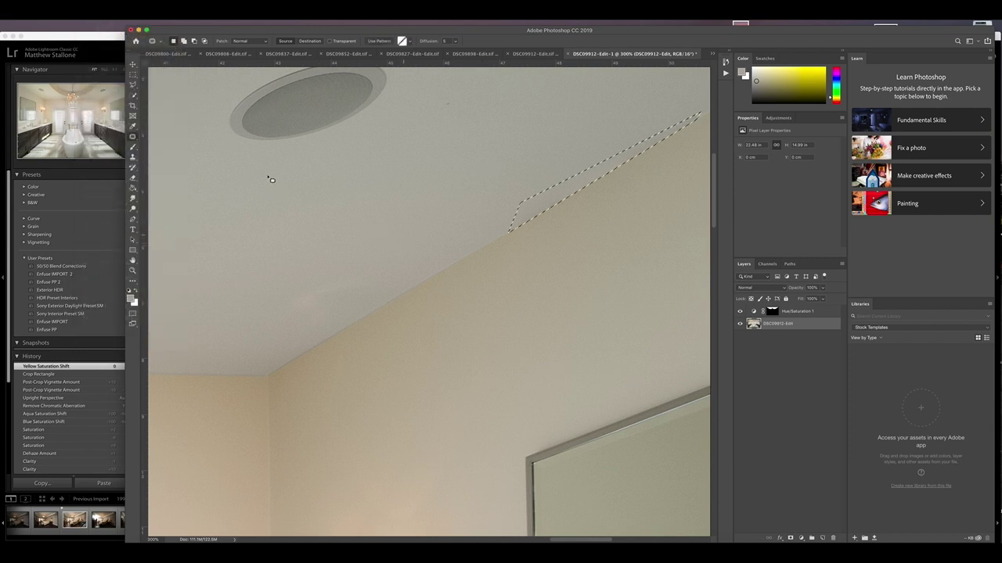
{"action": "key", "text": "i"}
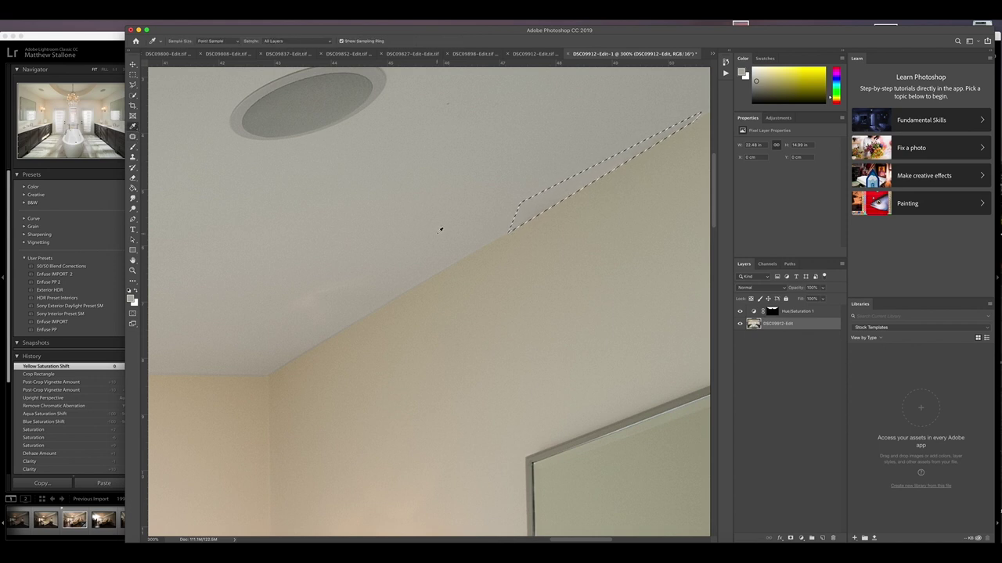
{"action": "key", "text": "s"}
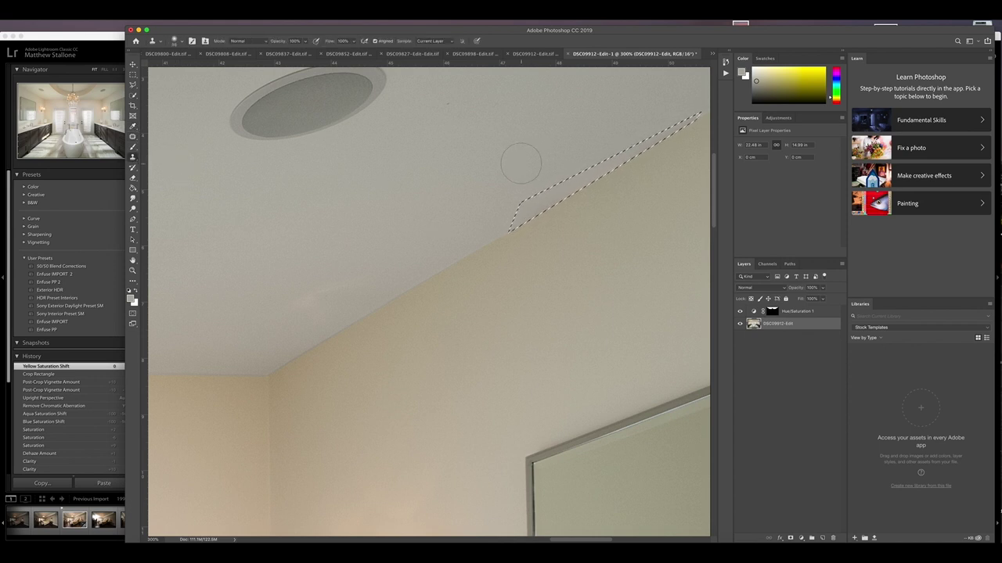
{"action": "left_click_drag", "start_coordinate": [528, 212], "coordinate": [594, 161]}
{"action": "key", "text": "m"}
{"action": "left_click", "coordinate": [361, 190]}
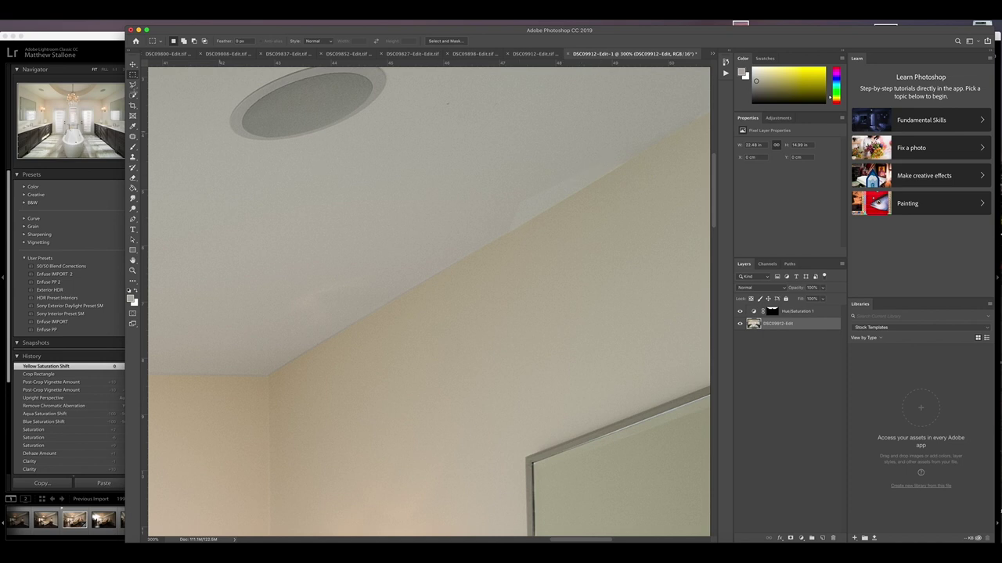
- Undo the deselection and the last Clone Stamp retouch in the ceiling strip
{"action": "left_click", "coordinate": [86, 11]}
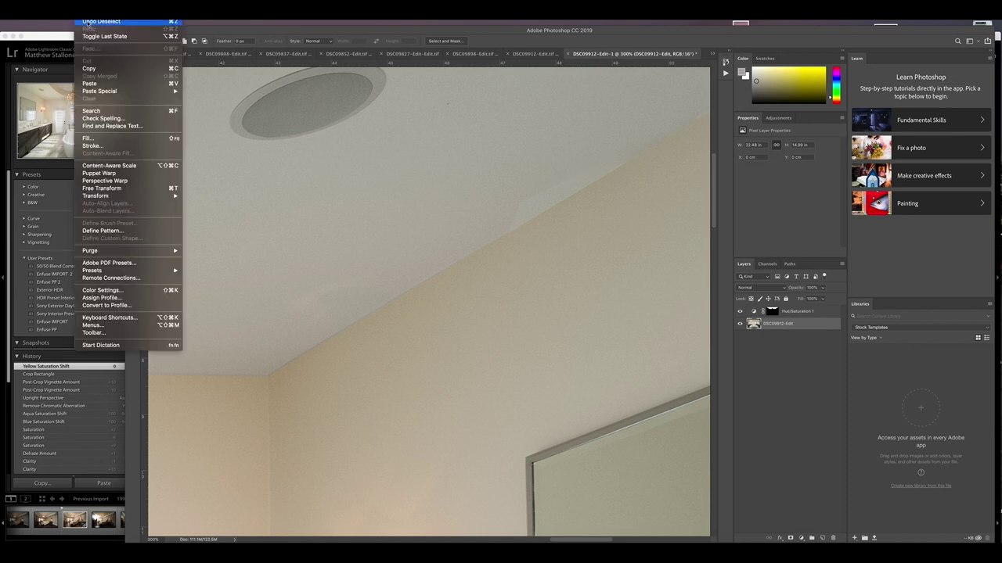
{"action": "left_click", "coordinate": [95, 22]}
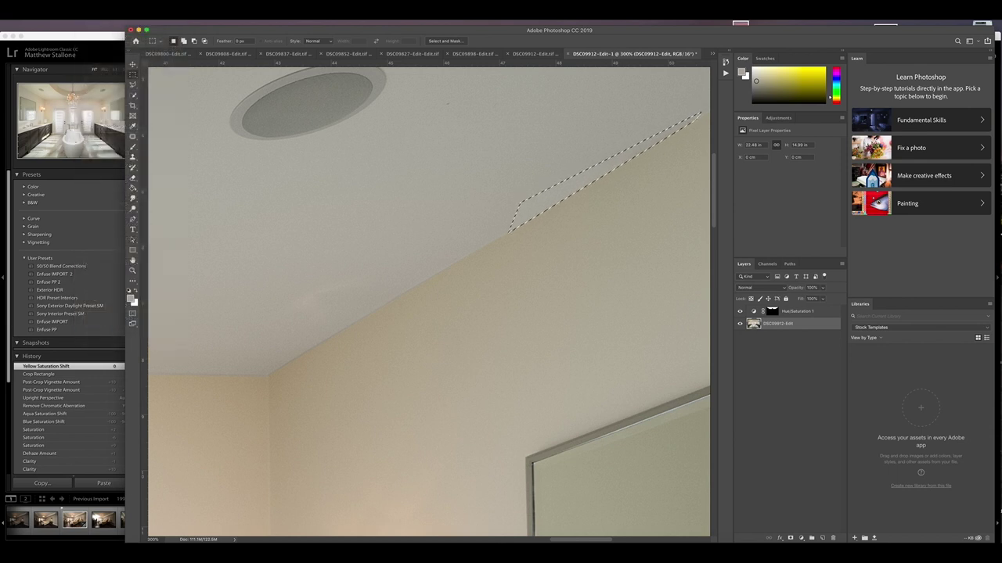
{"action": "left_click", "coordinate": [88, 11]}
{"action": "left_click", "coordinate": [94, 23]}
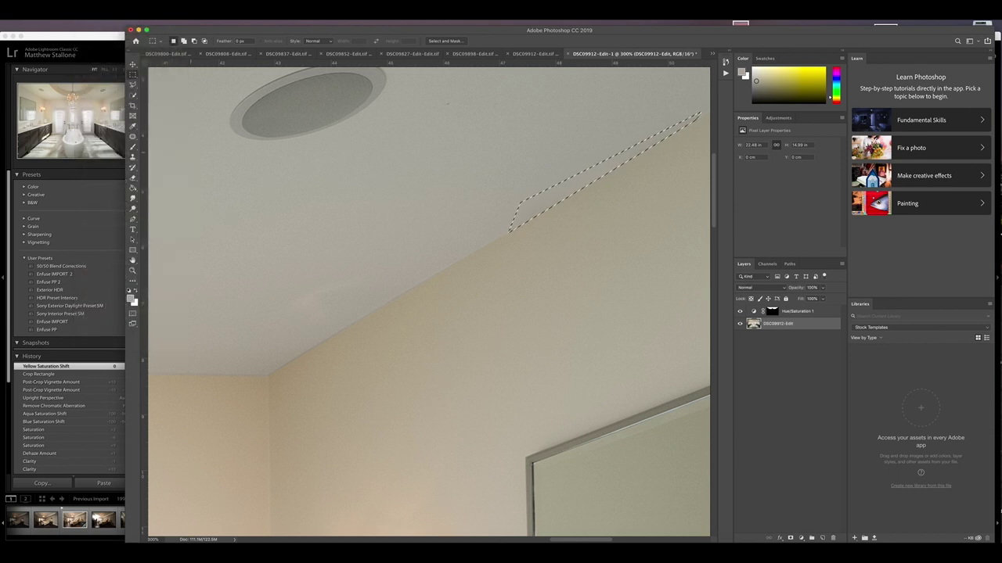
- Deselect the strip, patch the small leftover mark at its lower end with the Patch tool, and fit the image in view
{"action": "key", "text": "super+d"}
{"action": "left_click", "coordinate": [132, 137]}
{"action": "mouse_move", "coordinate": [517, 232]}
{"action": "left_mouse_down"}
{"action": "mouse_move", "coordinate": [507, 225]}
{"action": "mouse_move", "coordinate": [527, 208]}
{"action": "mouse_move", "coordinate": [521, 226]}
{"action": "left_mouse_up"}
{"action": "left_click", "coordinate": [470, 187]}
{"action": "left_click", "coordinate": [132, 270]}
{"action": "right_click", "coordinate": [452, 213]}
{"action": "left_click", "coordinate": [473, 218]}
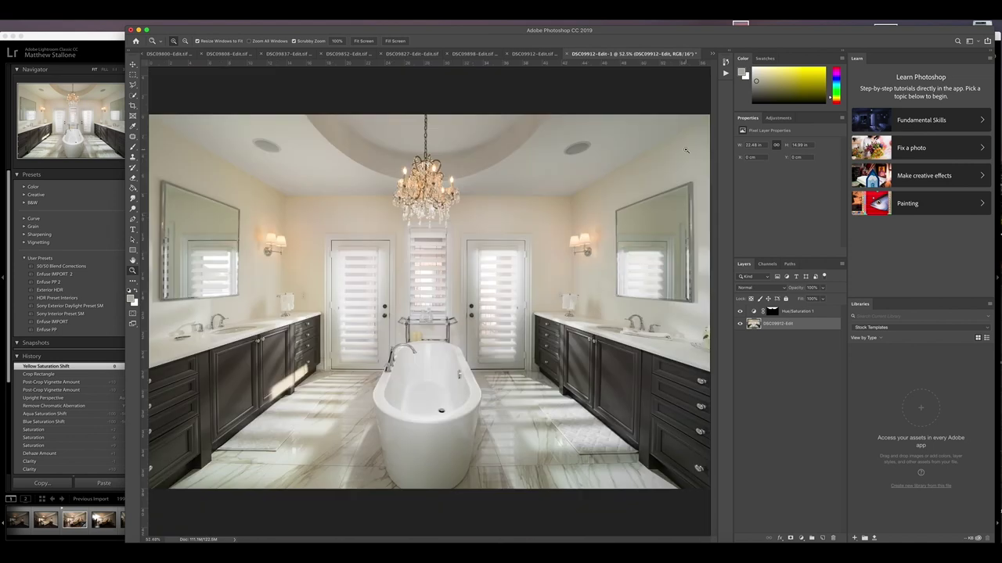
- Select the short dark line at the ceiling edge above the right-hand door, patch it with clean ceiling from above, and deselect
{"action": "left_click_drag", "start_coordinate": [554, 206], "coordinate": [576, 190]}
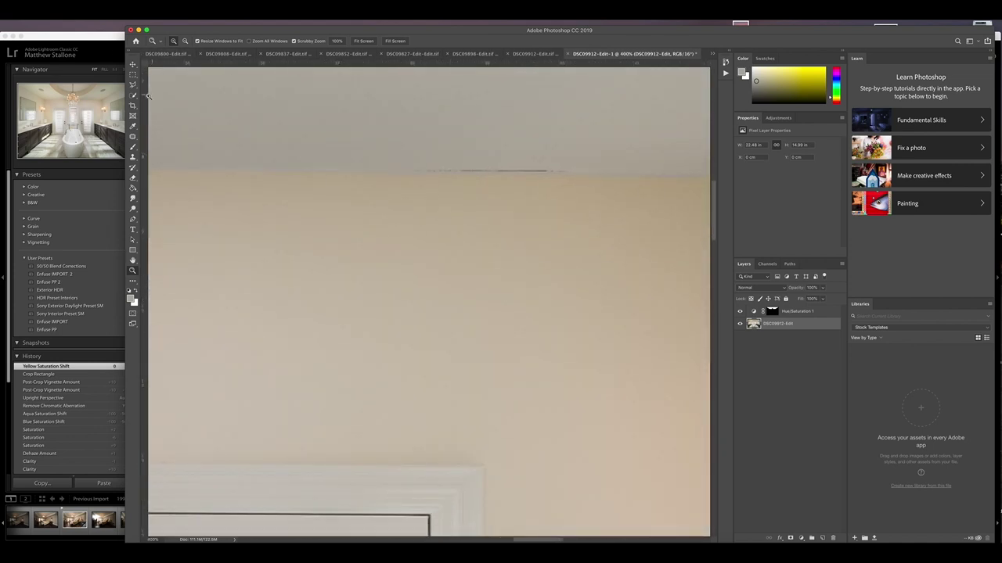
{"action": "left_click", "coordinate": [132, 85]}
{"action": "mouse_move", "coordinate": [374, 177]}
{"action": "left_mouse_down"}
{"action": "mouse_move", "coordinate": [608, 175]}
{"action": "mouse_move", "coordinate": [488, 165]}
{"action": "mouse_move", "coordinate": [375, 177]}
{"action": "left_mouse_up"}
{"action": "key", "text": "j"}
{"action": "left_click_drag", "start_coordinate": [543, 172], "coordinate": [543, 152]}
{"action": "key", "text": "ctrl+d"}
{"action": "left_click", "coordinate": [132, 270]}
{"action": "right_click", "coordinate": [374, 164]}
{"action": "left_click", "coordinate": [387, 167]}
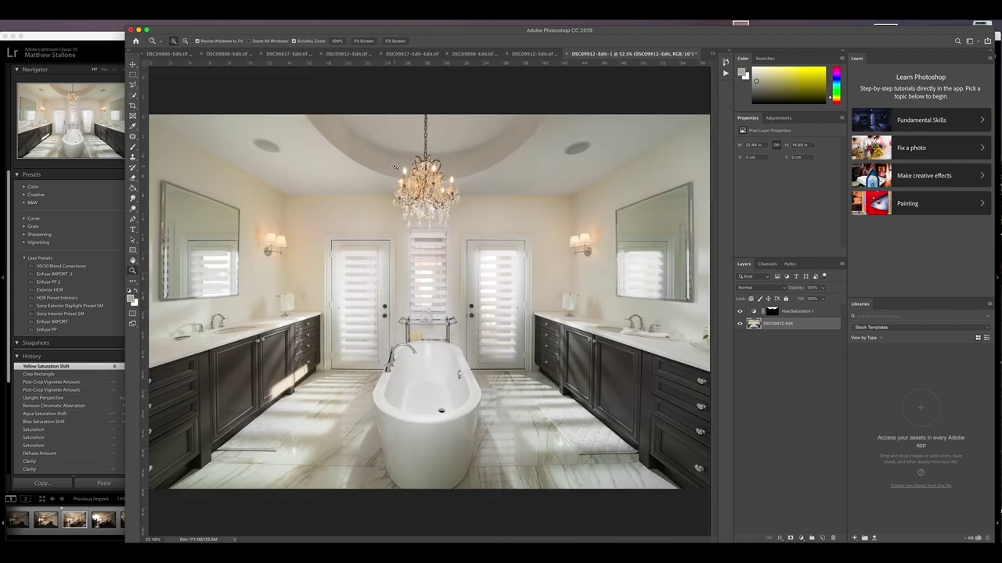
- Lasso the ceiling area along the dark line above the right-hand mirror, retouch the line with the Clone Stamp, and deselect
{"action": "left_click", "coordinate": [621, 141]}
{"action": "left_click", "coordinate": [664, 100]}
{"action": "left_click", "coordinate": [664, 100]}
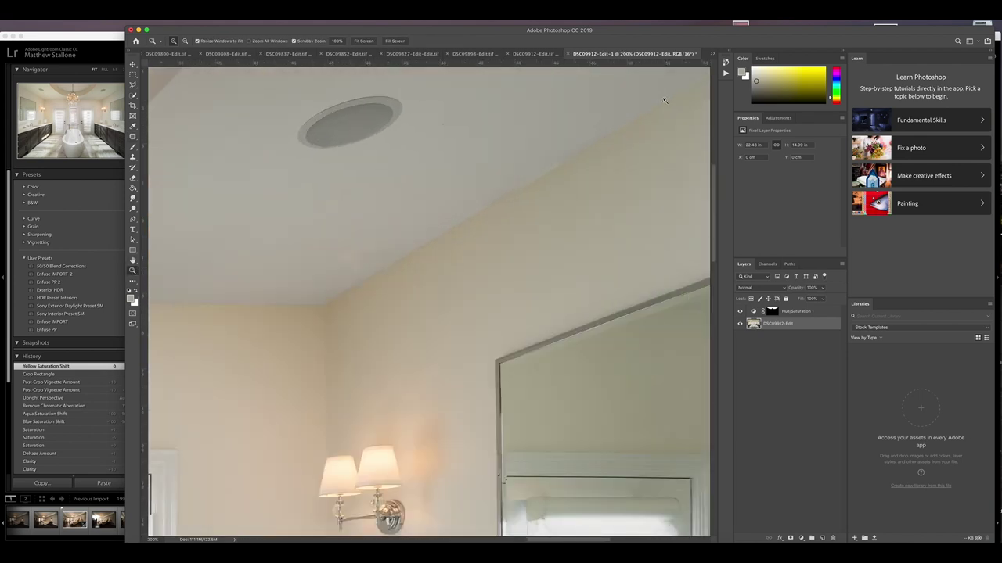
{"action": "left_click", "coordinate": [650, 106]}
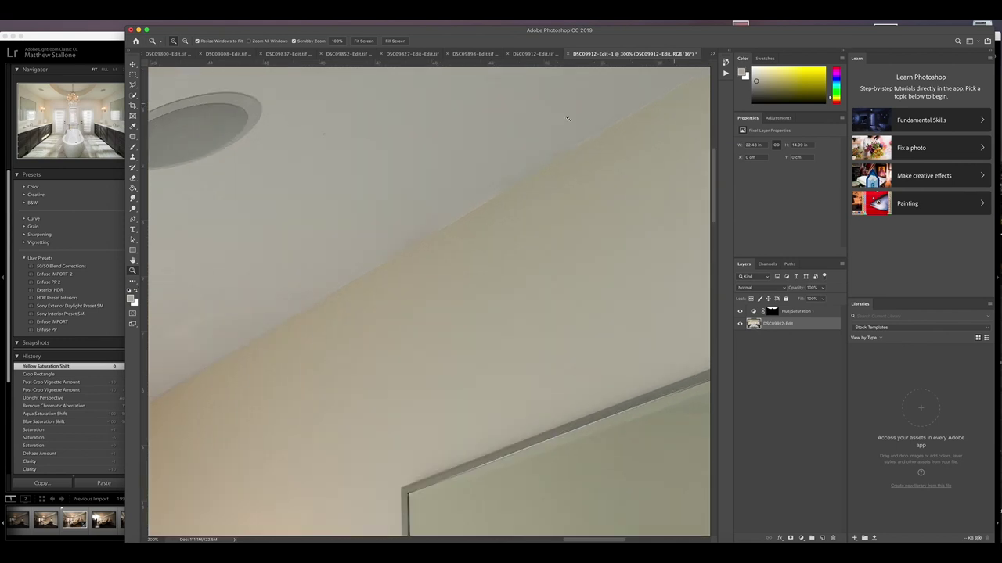
{"action": "left_click", "coordinate": [132, 85]}
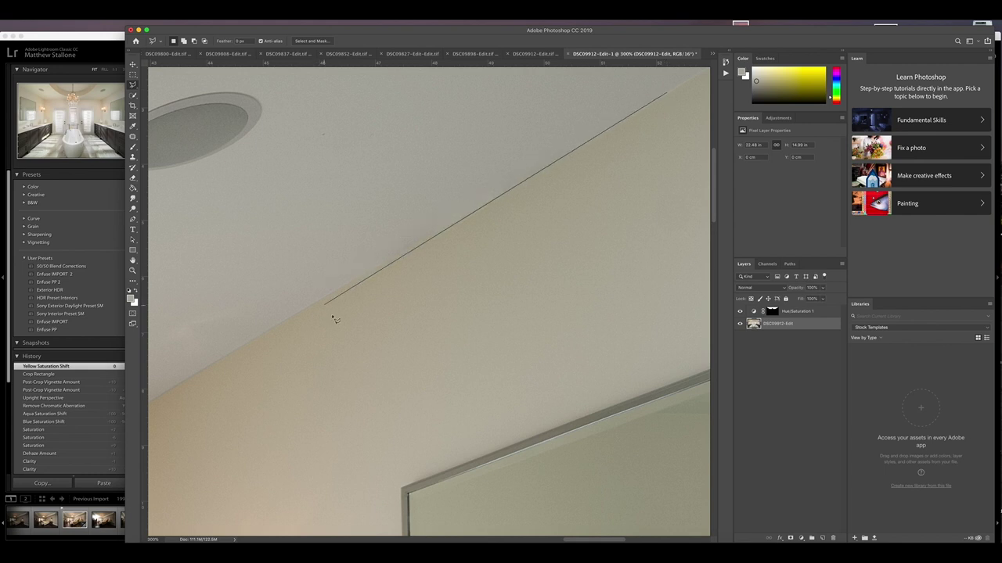
{"action": "left_click", "coordinate": [664, 103]}
{"action": "double_click", "coordinate": [244, 356]}
{"action": "key", "text": "z"}
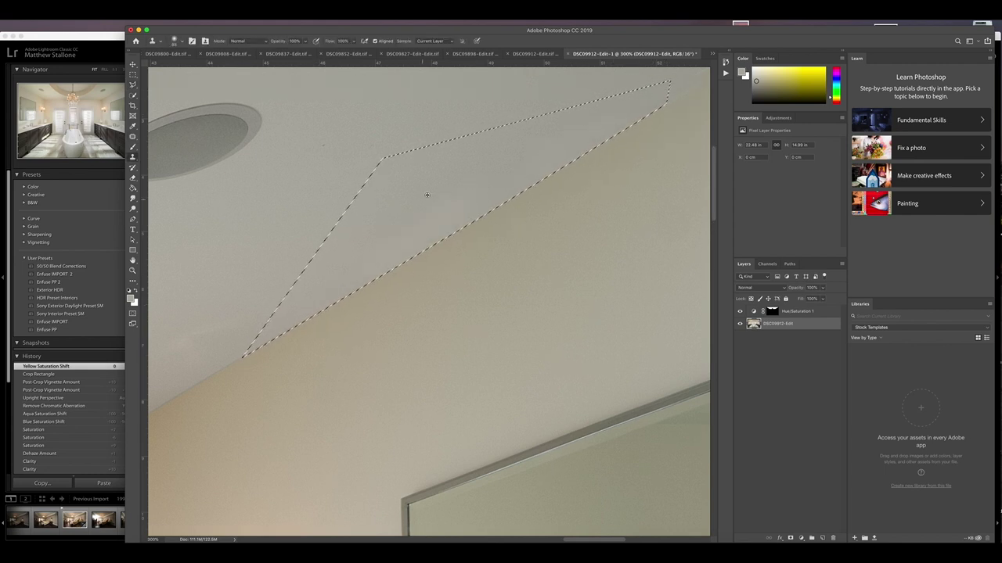
{"action": "key", "text": "d"}
{"action": "key", "text": "super+0"}
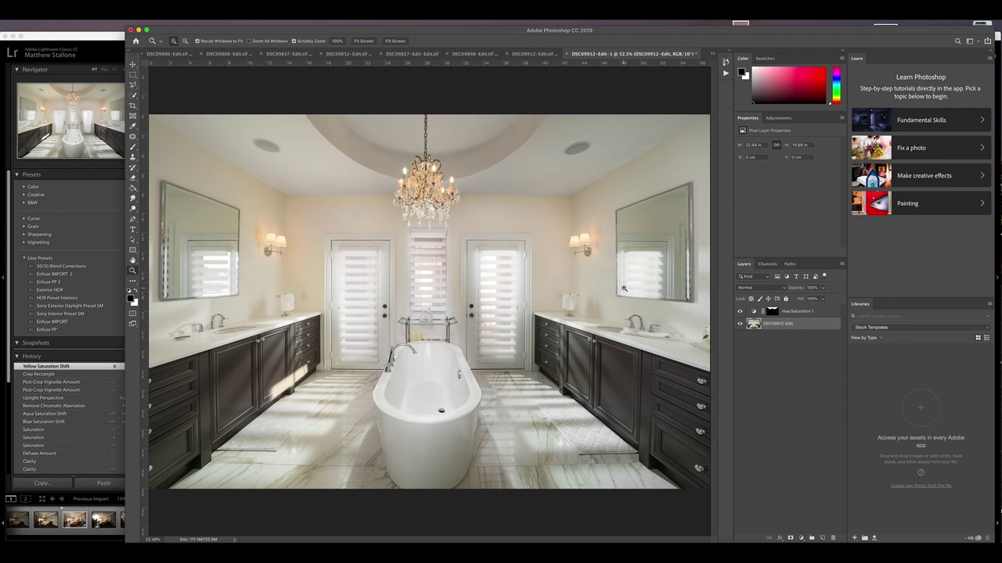
{"action": "left_click", "coordinate": [446, 422]}
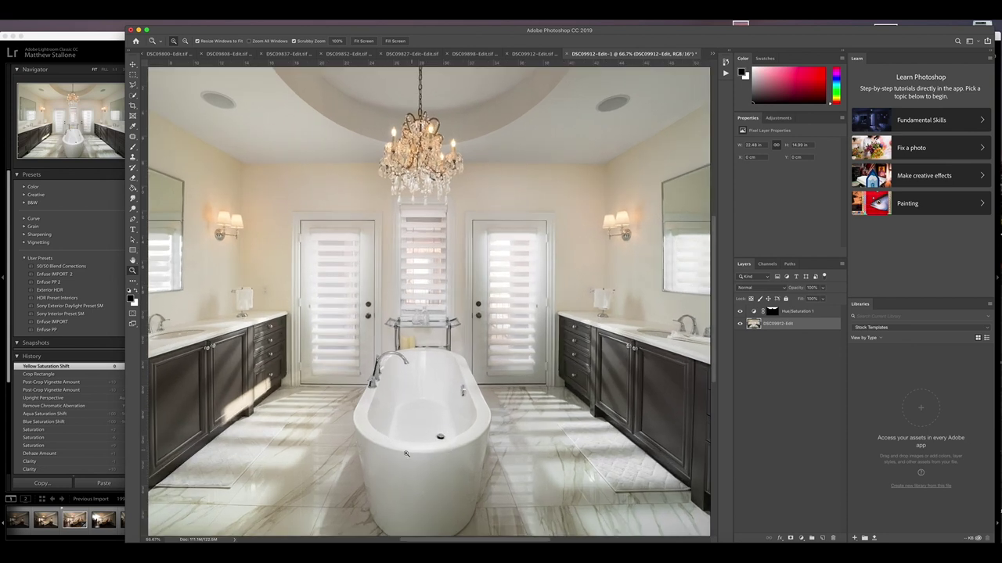
{"action": "left_click", "coordinate": [406, 454]}
{"action": "left_click", "coordinate": [362, 316]}
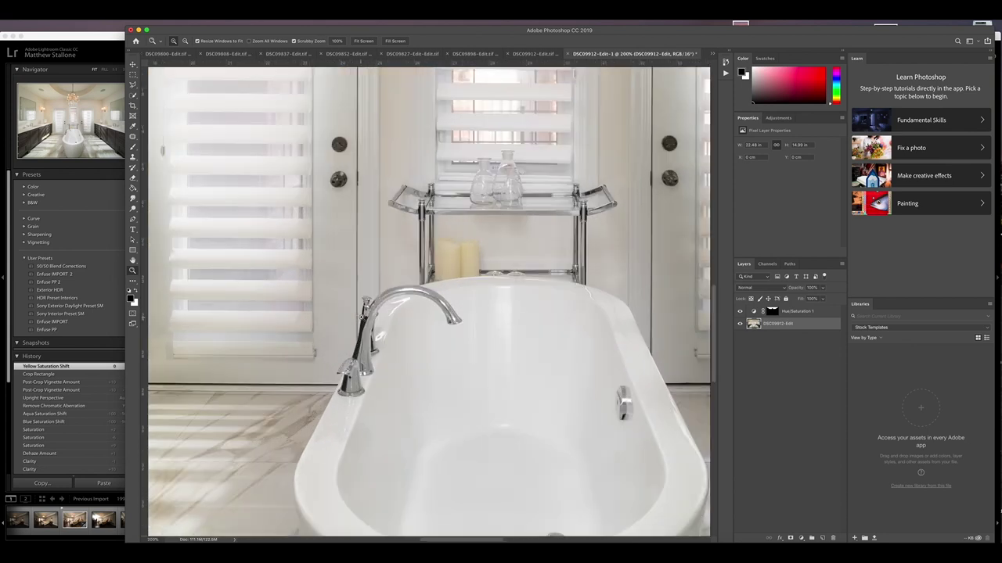
{"action": "right_click", "coordinate": [455, 244]}
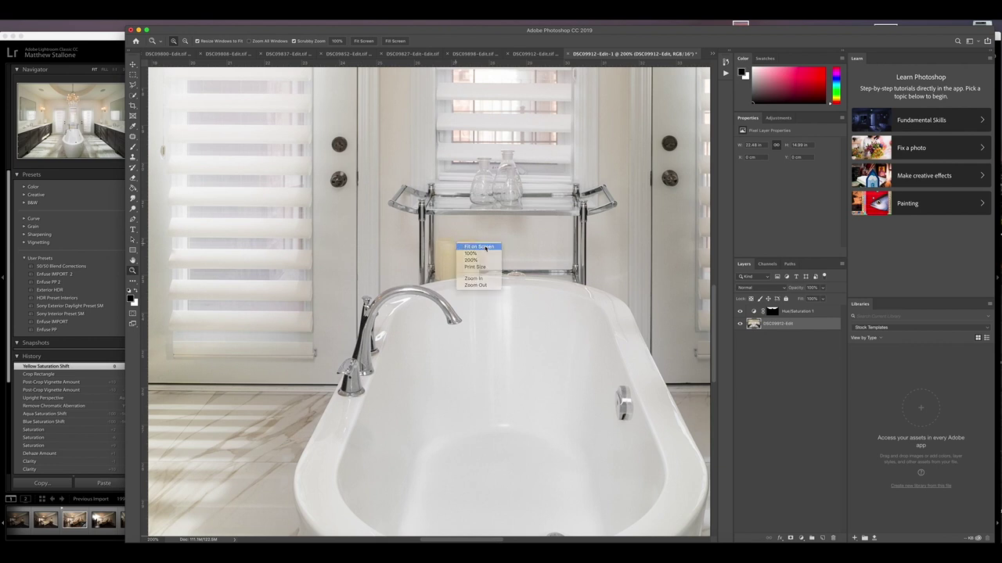
{"action": "left_click", "coordinate": [486, 247]}
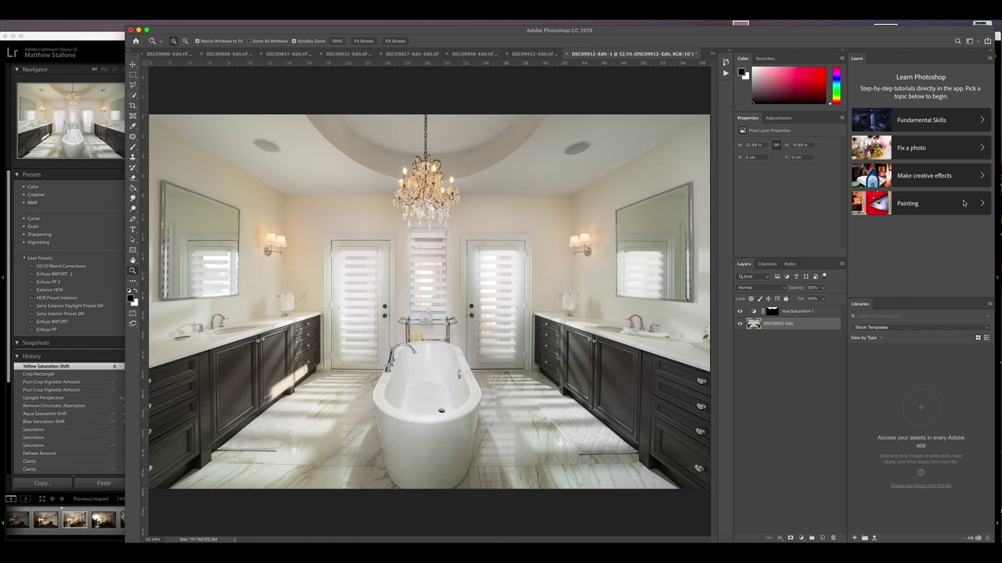
- Add a Hue/Saturation adjustment above the photo layer, target the Greens from the floor, and set their Saturation to −66
{"action": "left_click", "coordinate": [777, 119]}
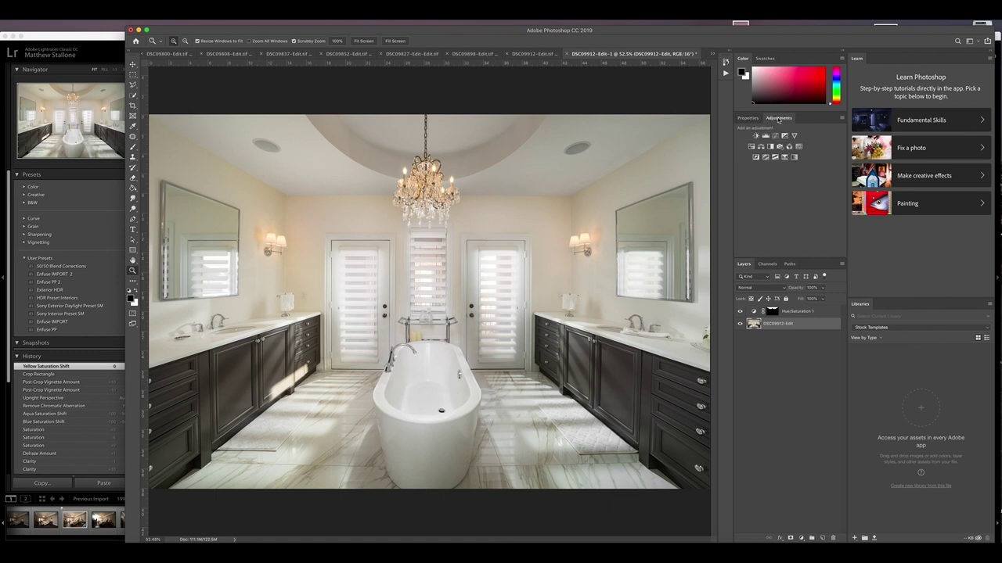
{"action": "left_click", "coordinate": [751, 146]}
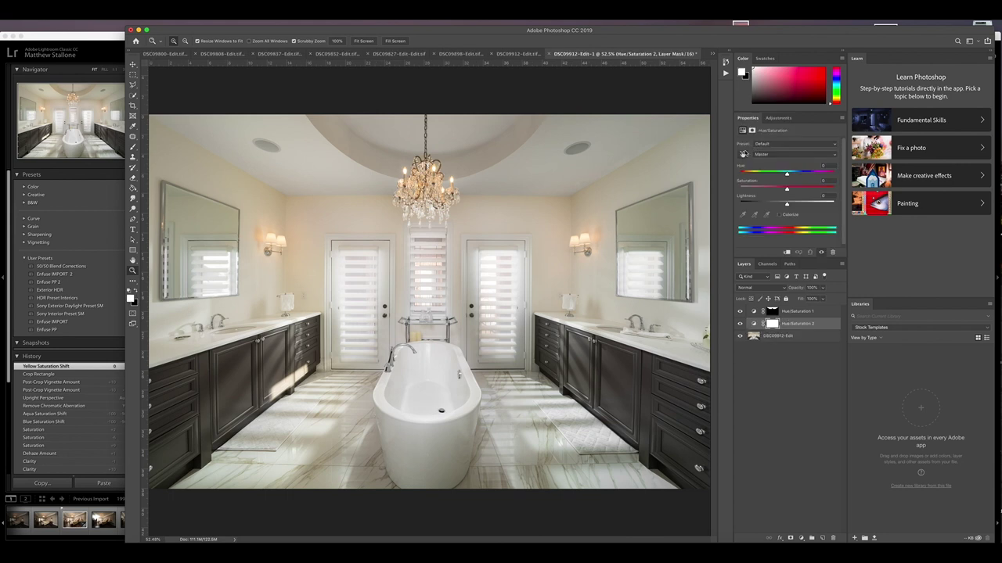
{"action": "left_click", "coordinate": [742, 155]}
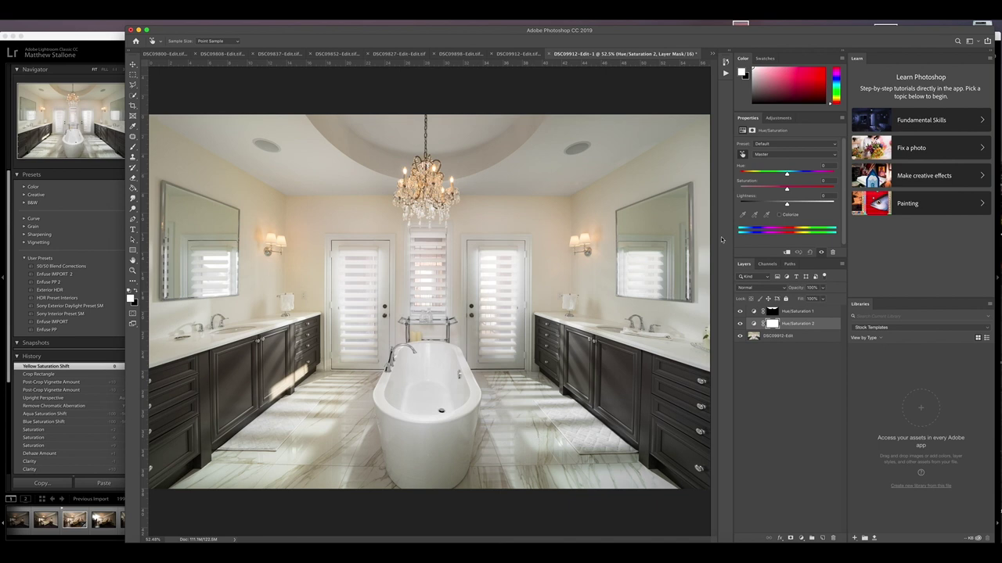
{"action": "left_click", "coordinate": [534, 433]}
{"action": "left_click_drag", "start_coordinate": [787, 188], "coordinate": [756, 190]}
{"action": "left_click", "coordinate": [132, 271]}
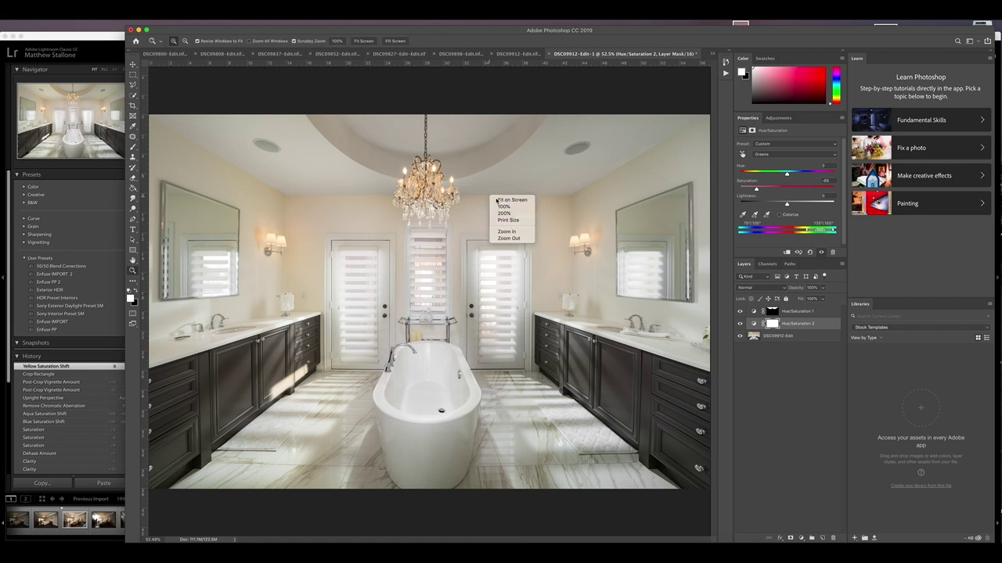
{"action": "right_click", "coordinate": [462, 268]}
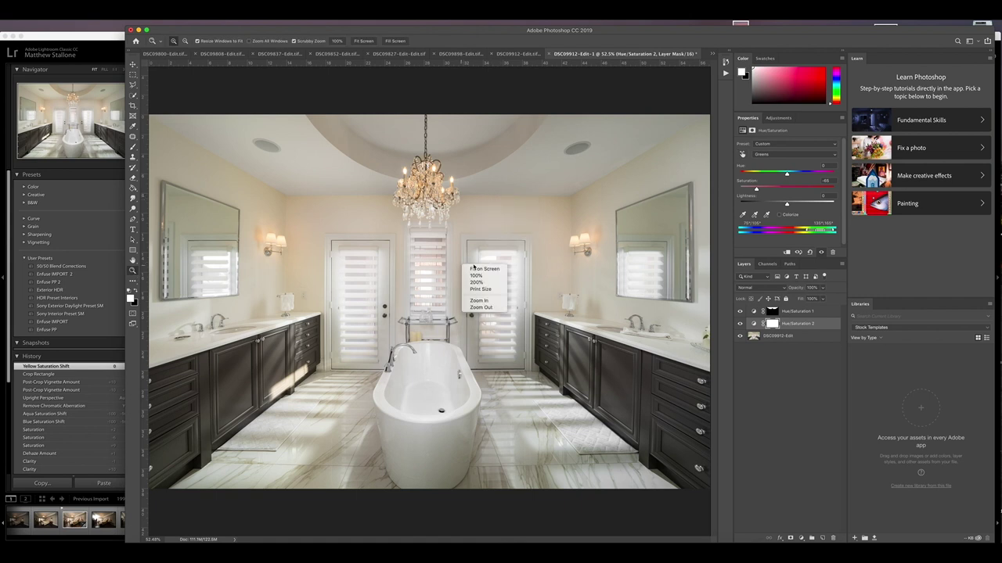
{"action": "key", "text": "Escape"}
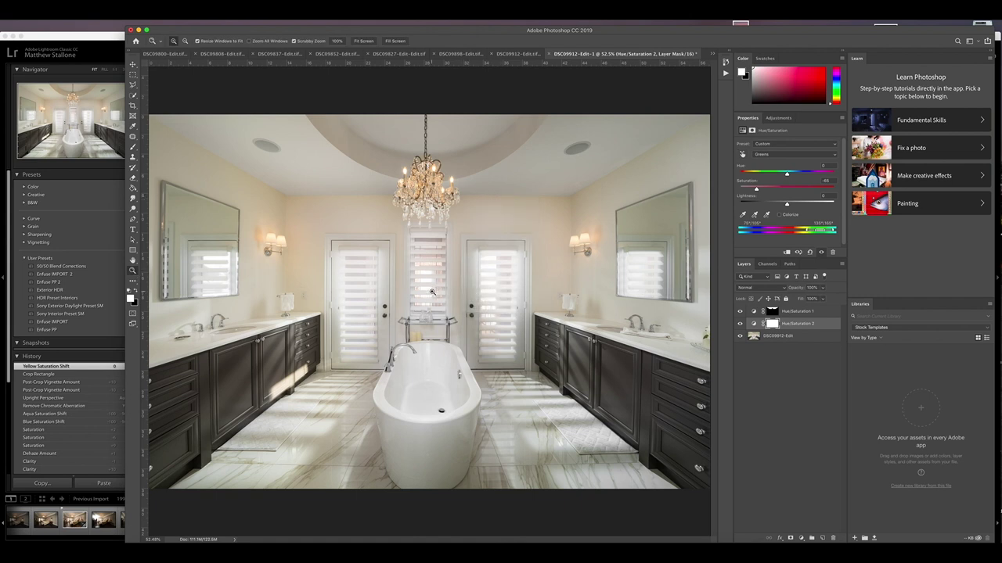